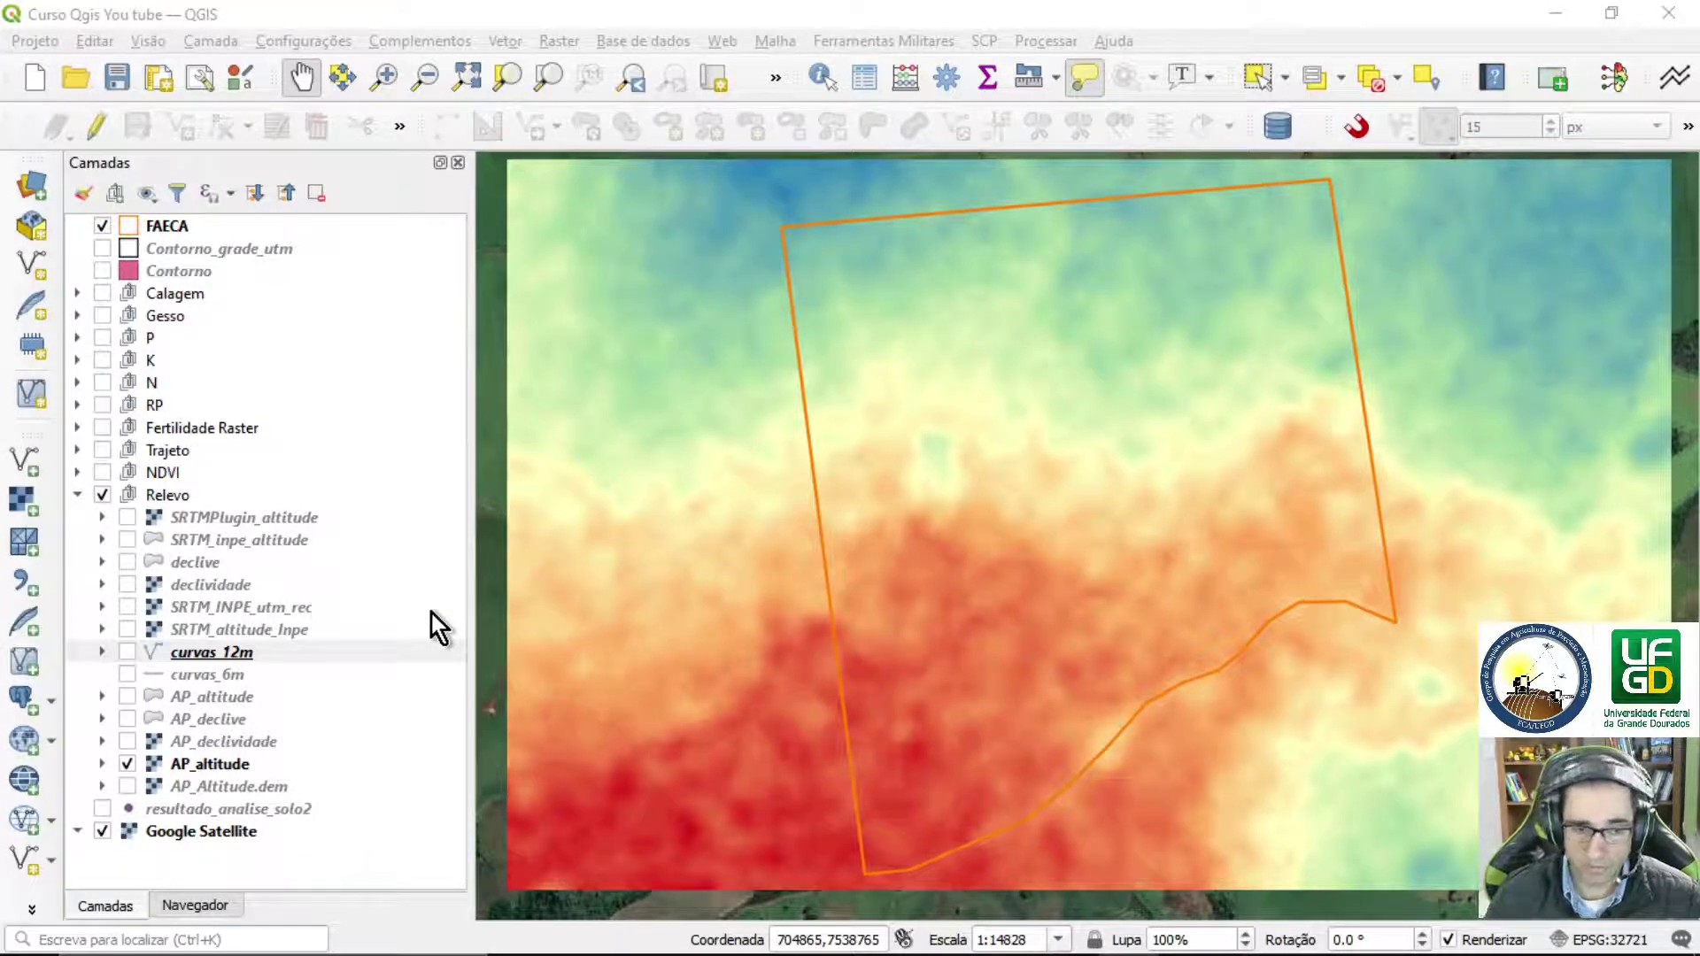
click(592, 29)
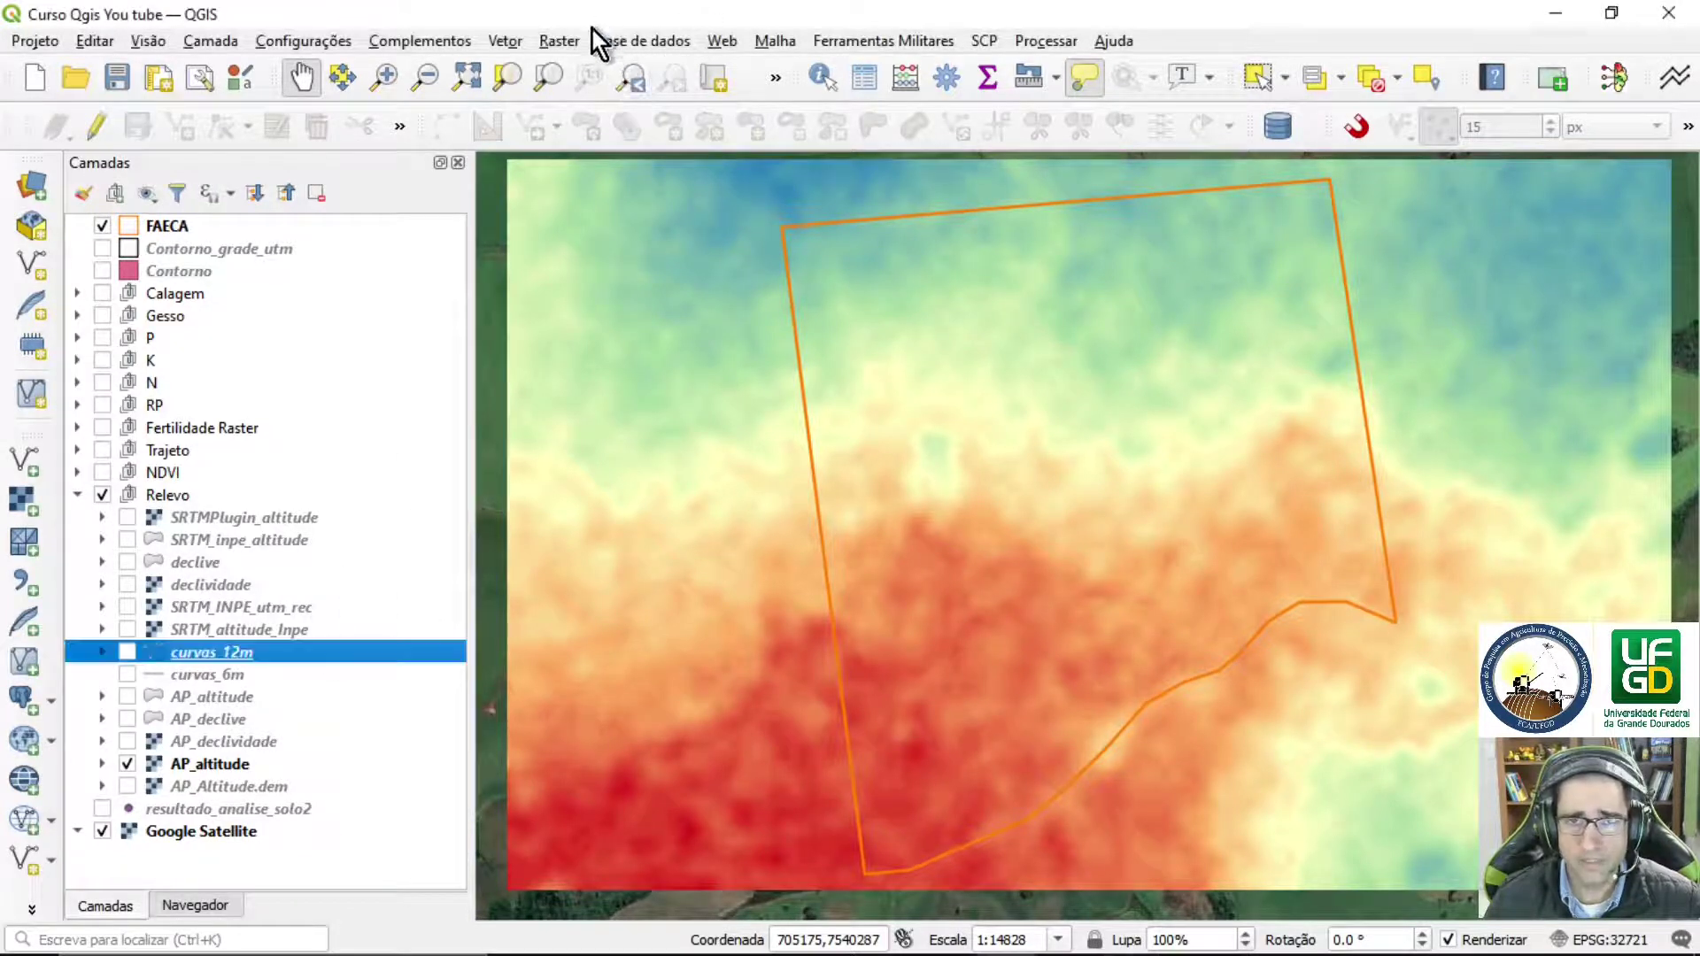
click(566, 42)
mouse_move(634, 268)
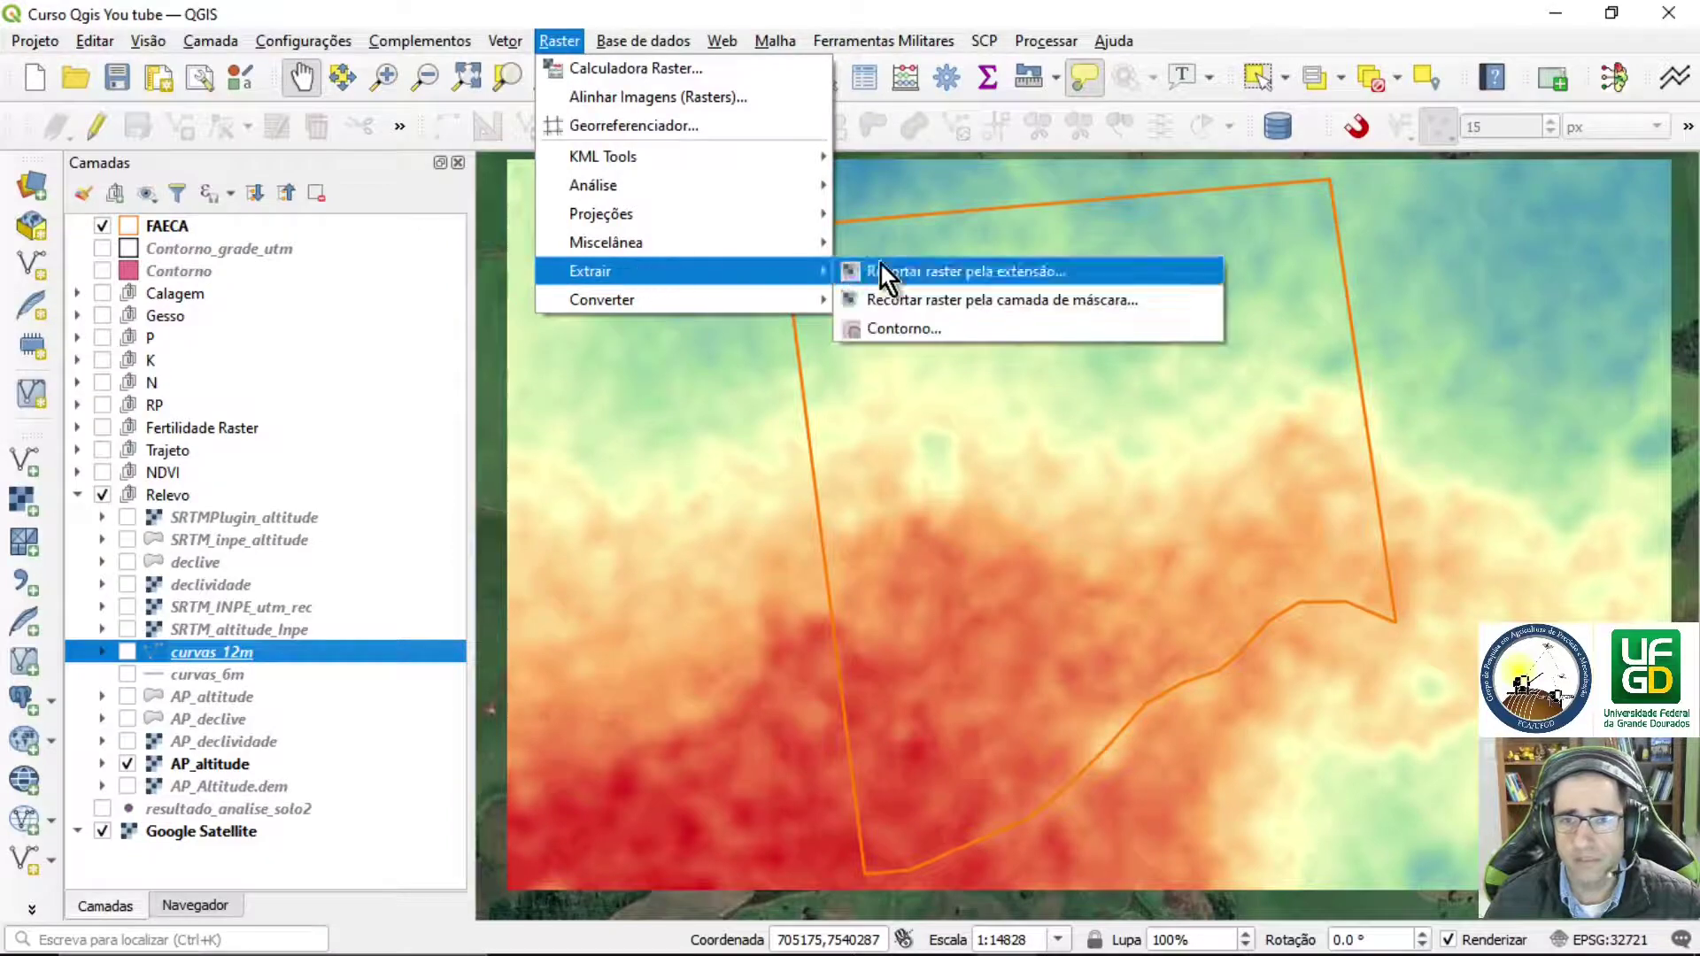
click(896, 337)
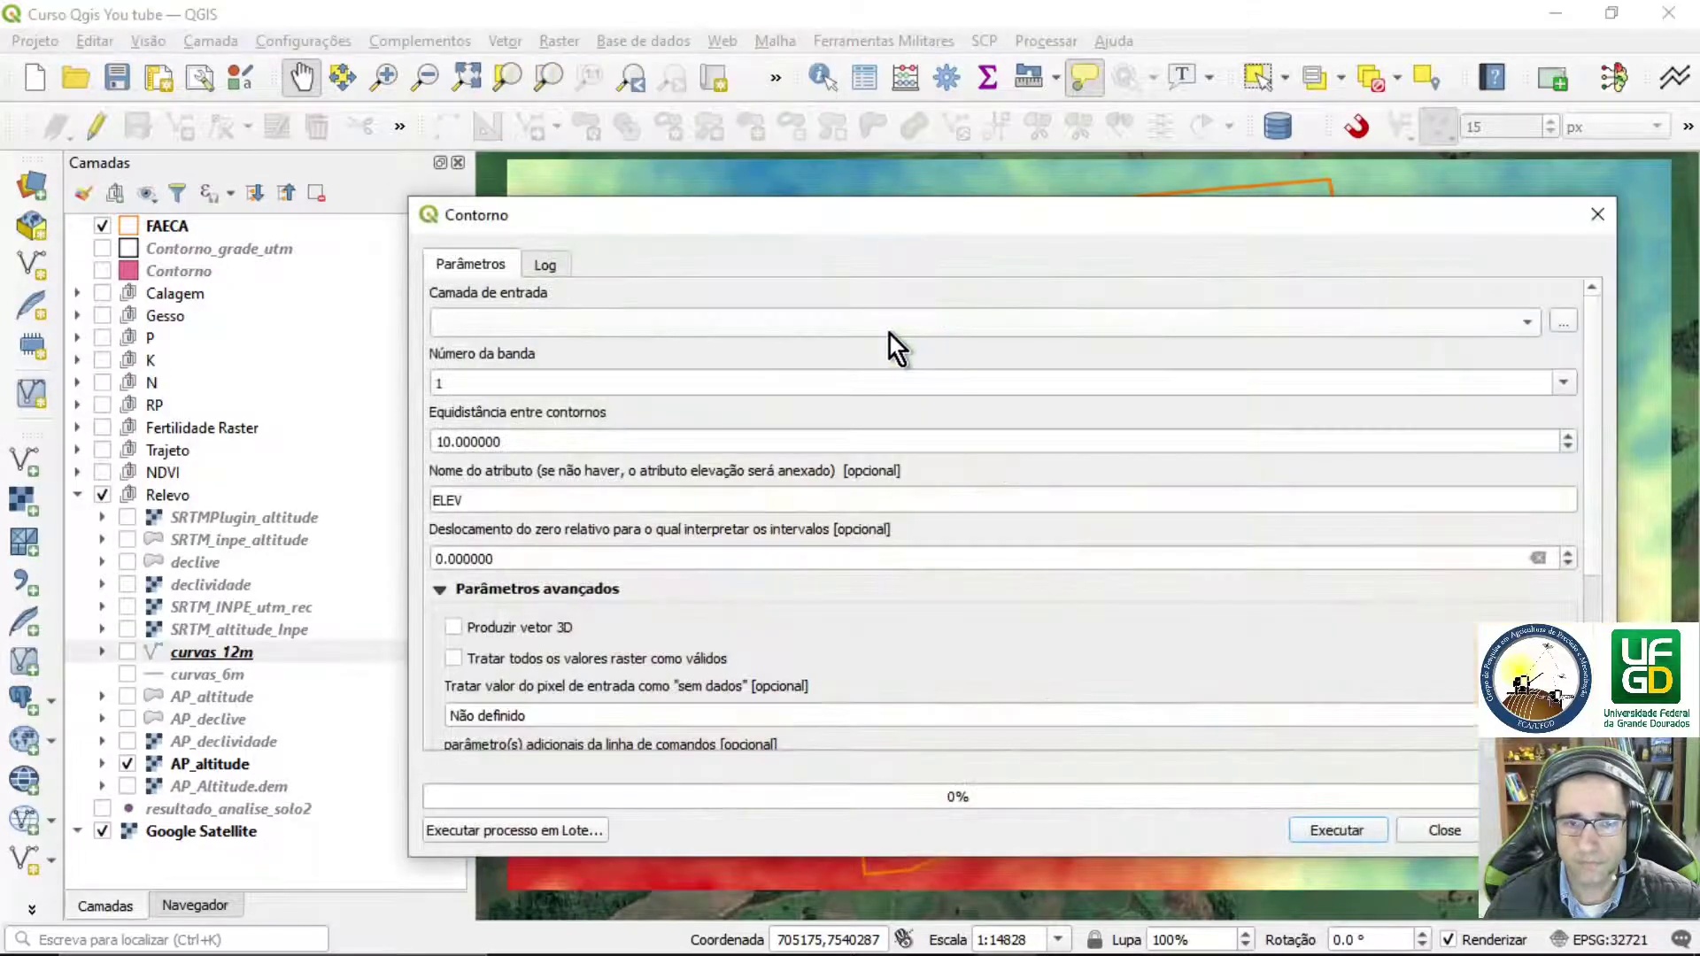
click(1597, 213)
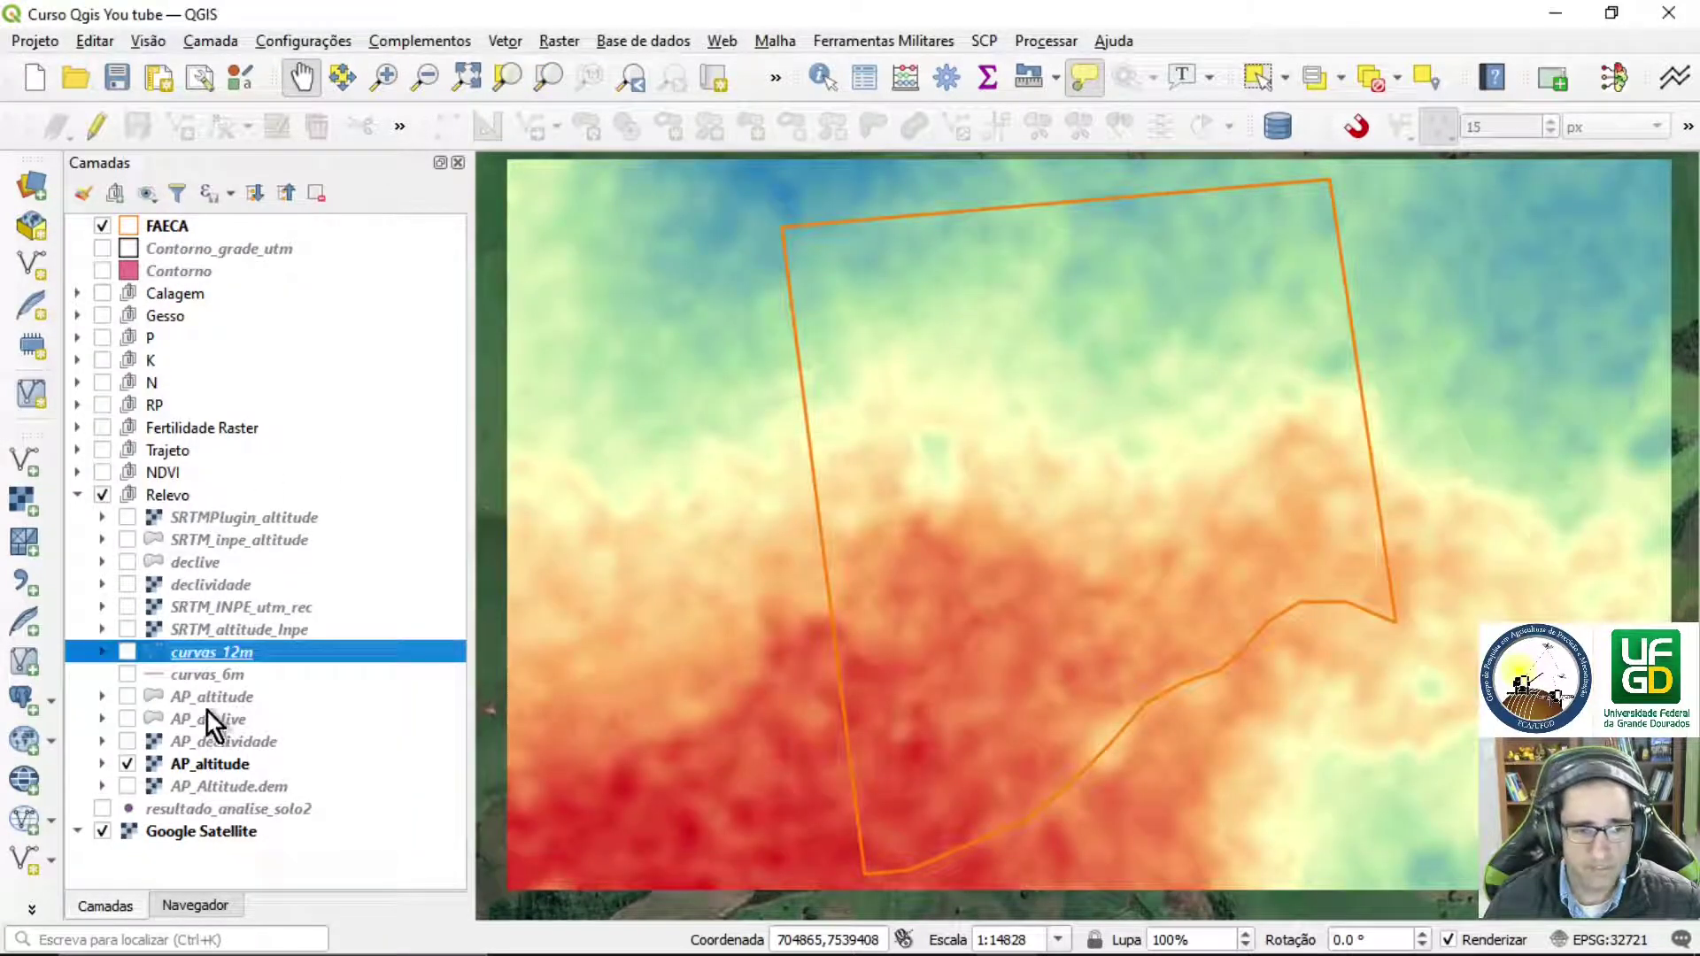
- Set up a contour extraction from the AP_altitude raster with a contour interval of 1.6 and the attribute name cota
click(202, 767)
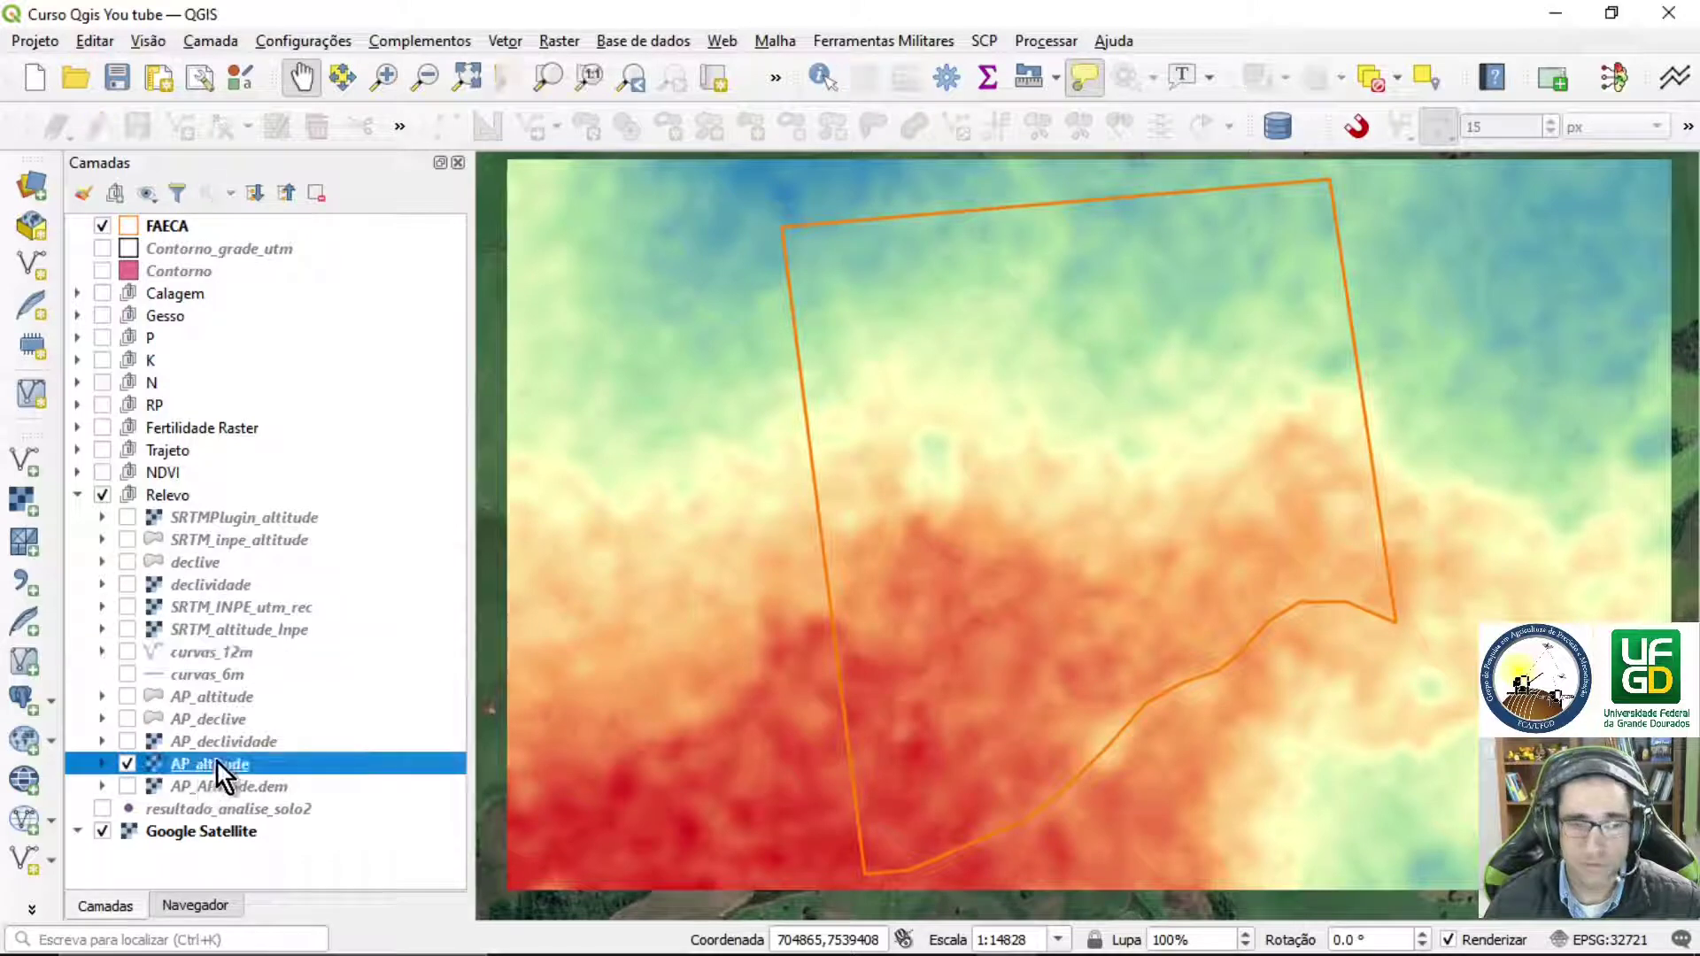
click(559, 41)
mouse_move(620, 271)
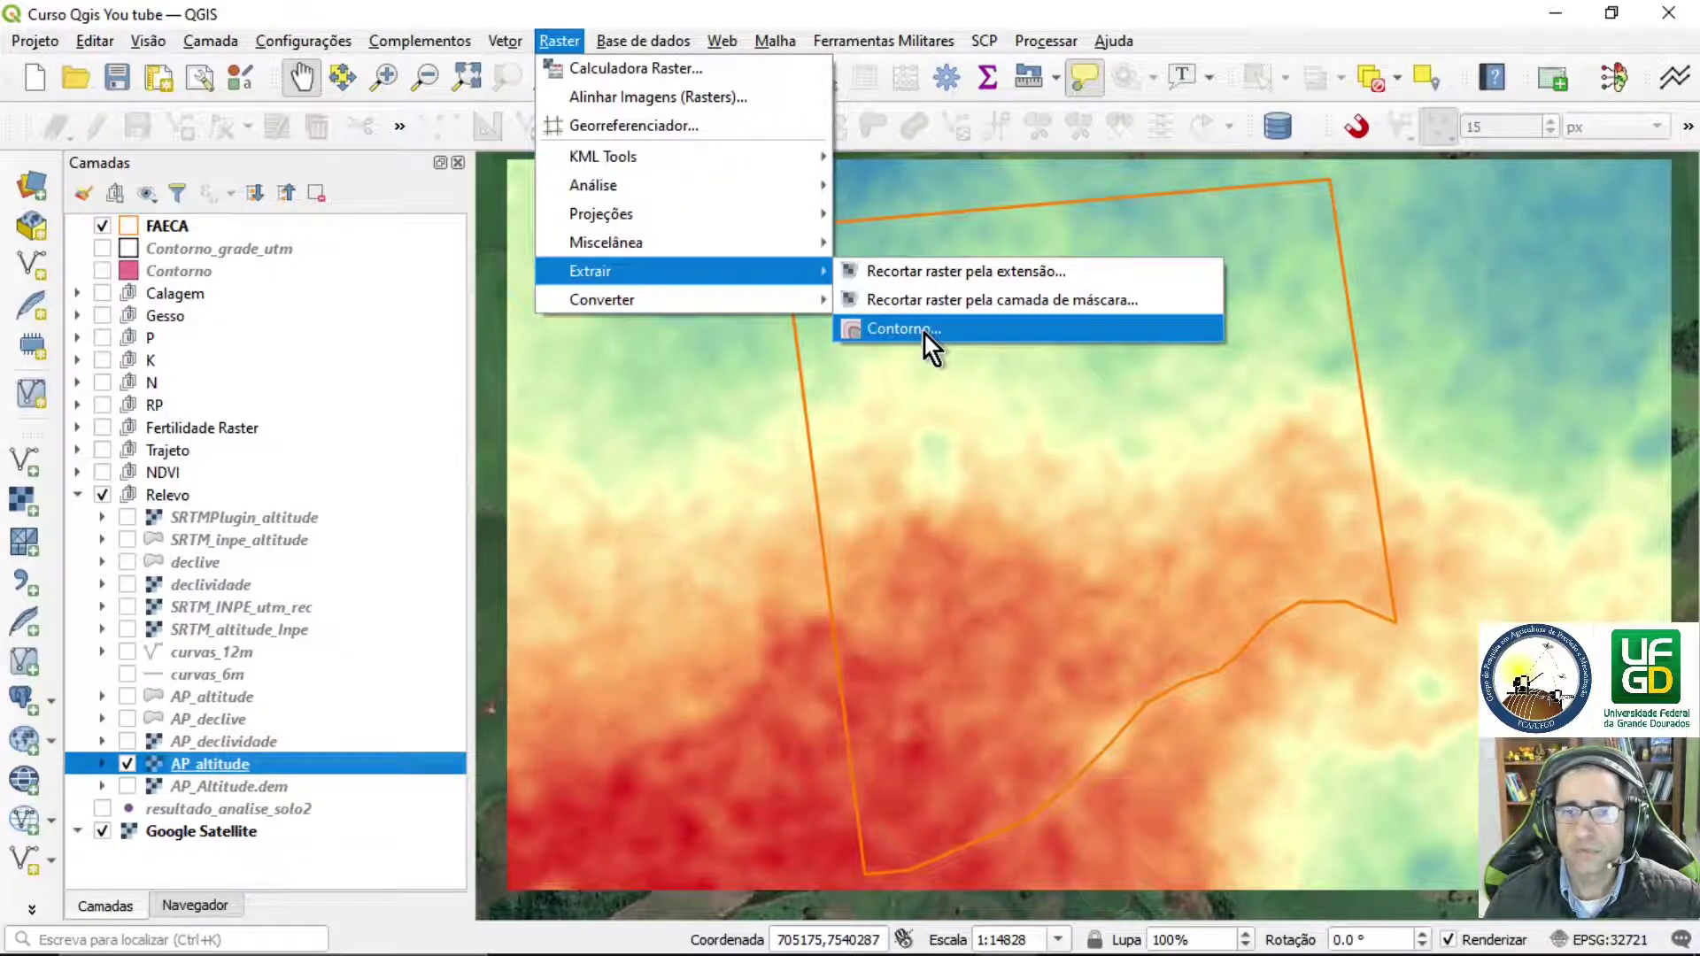
click(924, 331)
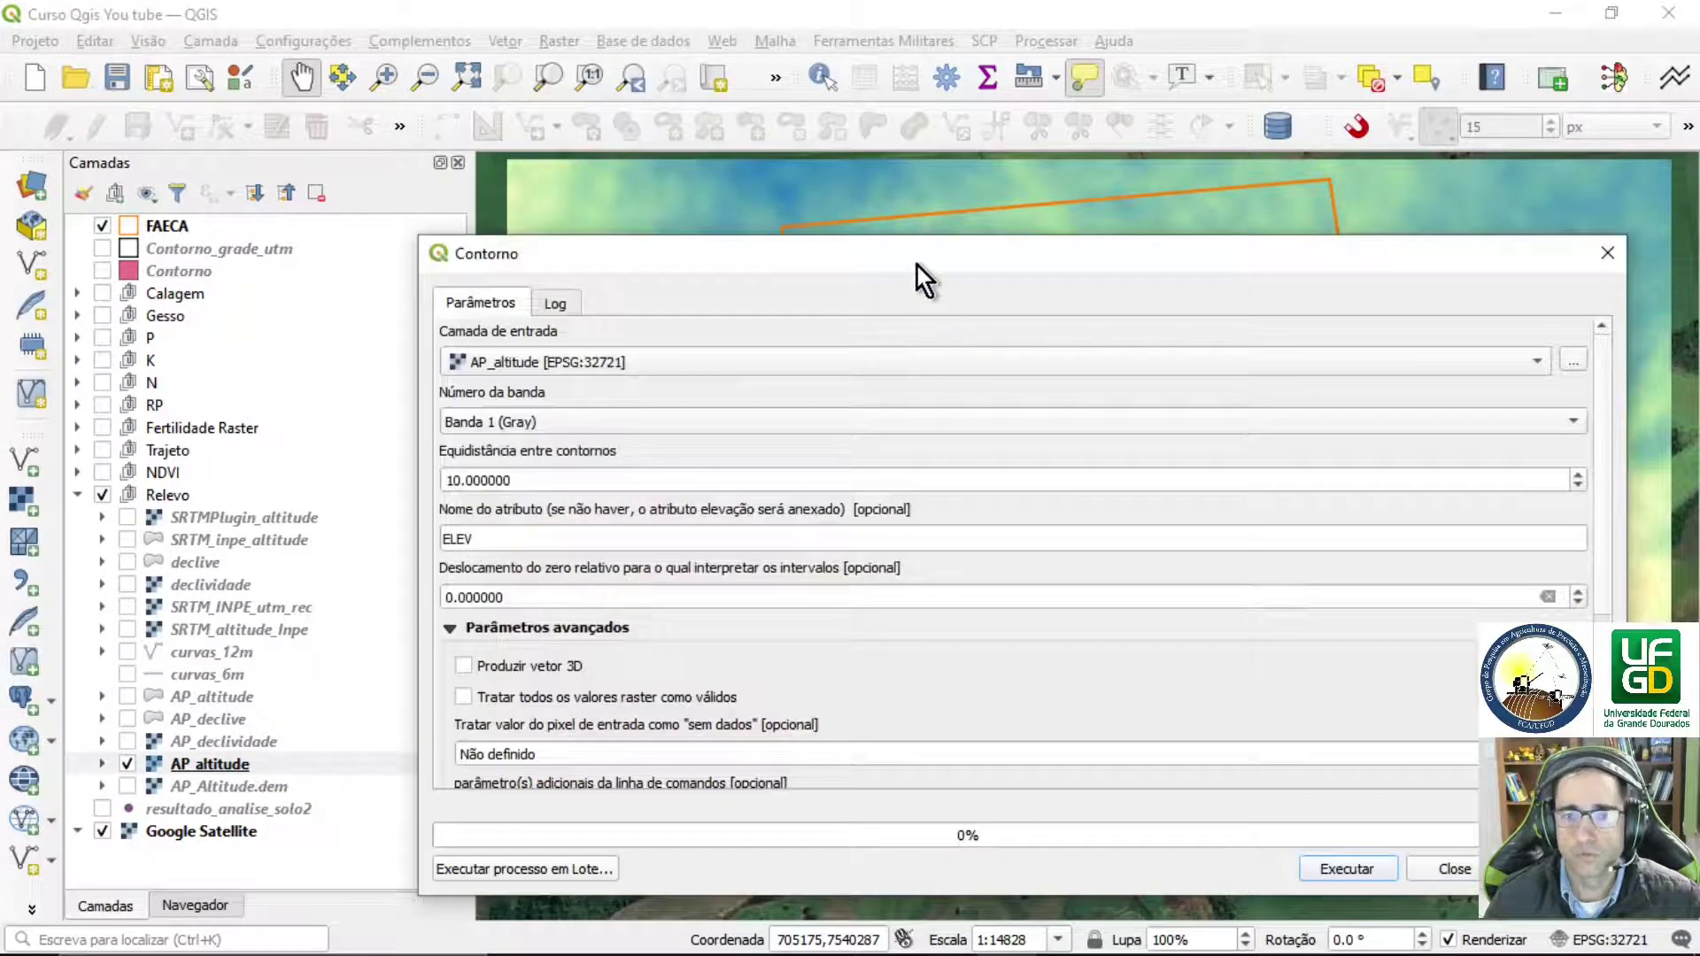
drag(917, 266, 908, 130)
drag(439, 343, 456, 352)
text(1)
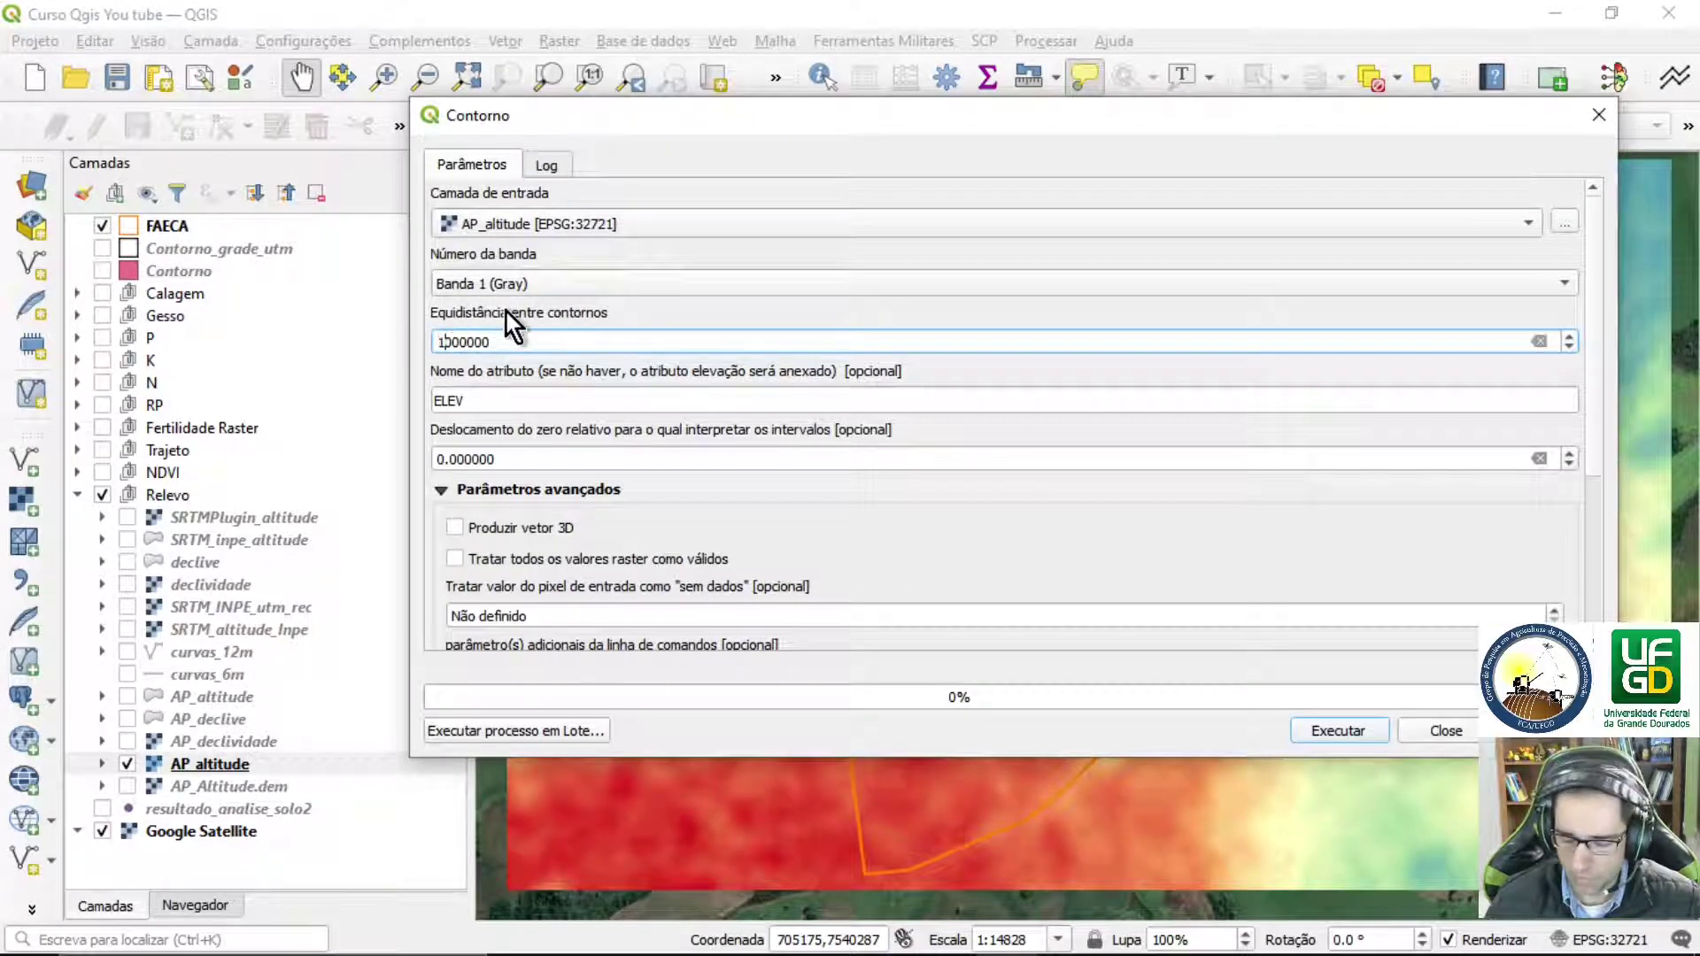
text(.6)
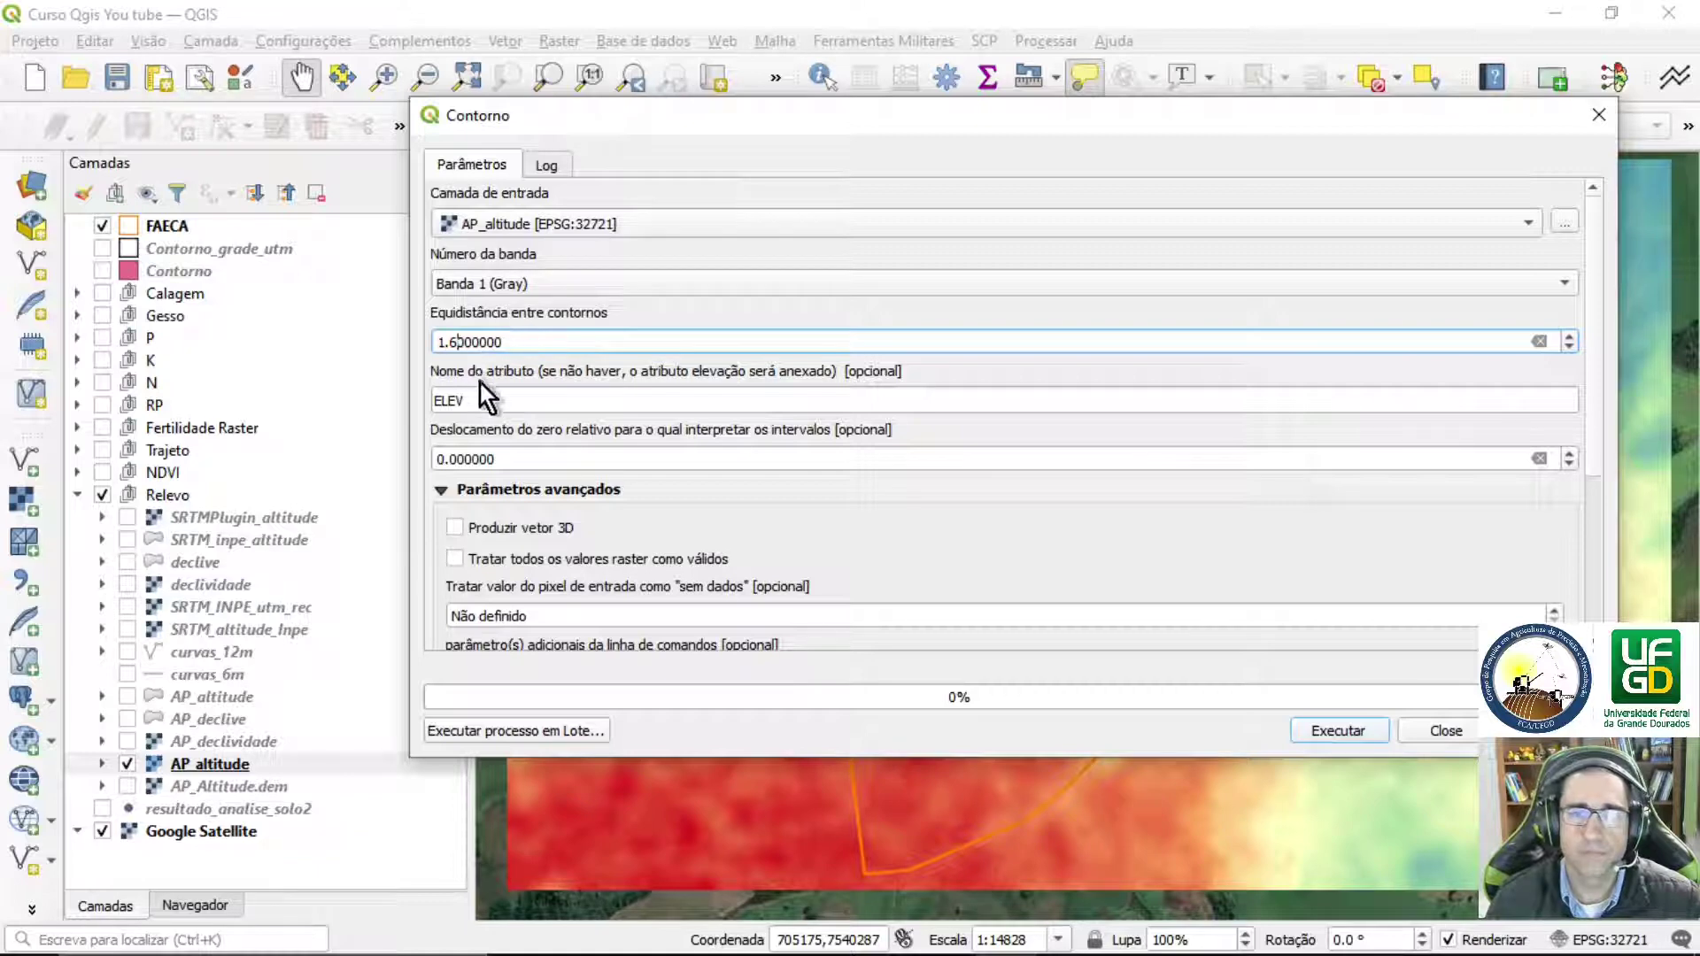
double_click(455, 400)
text(cota)
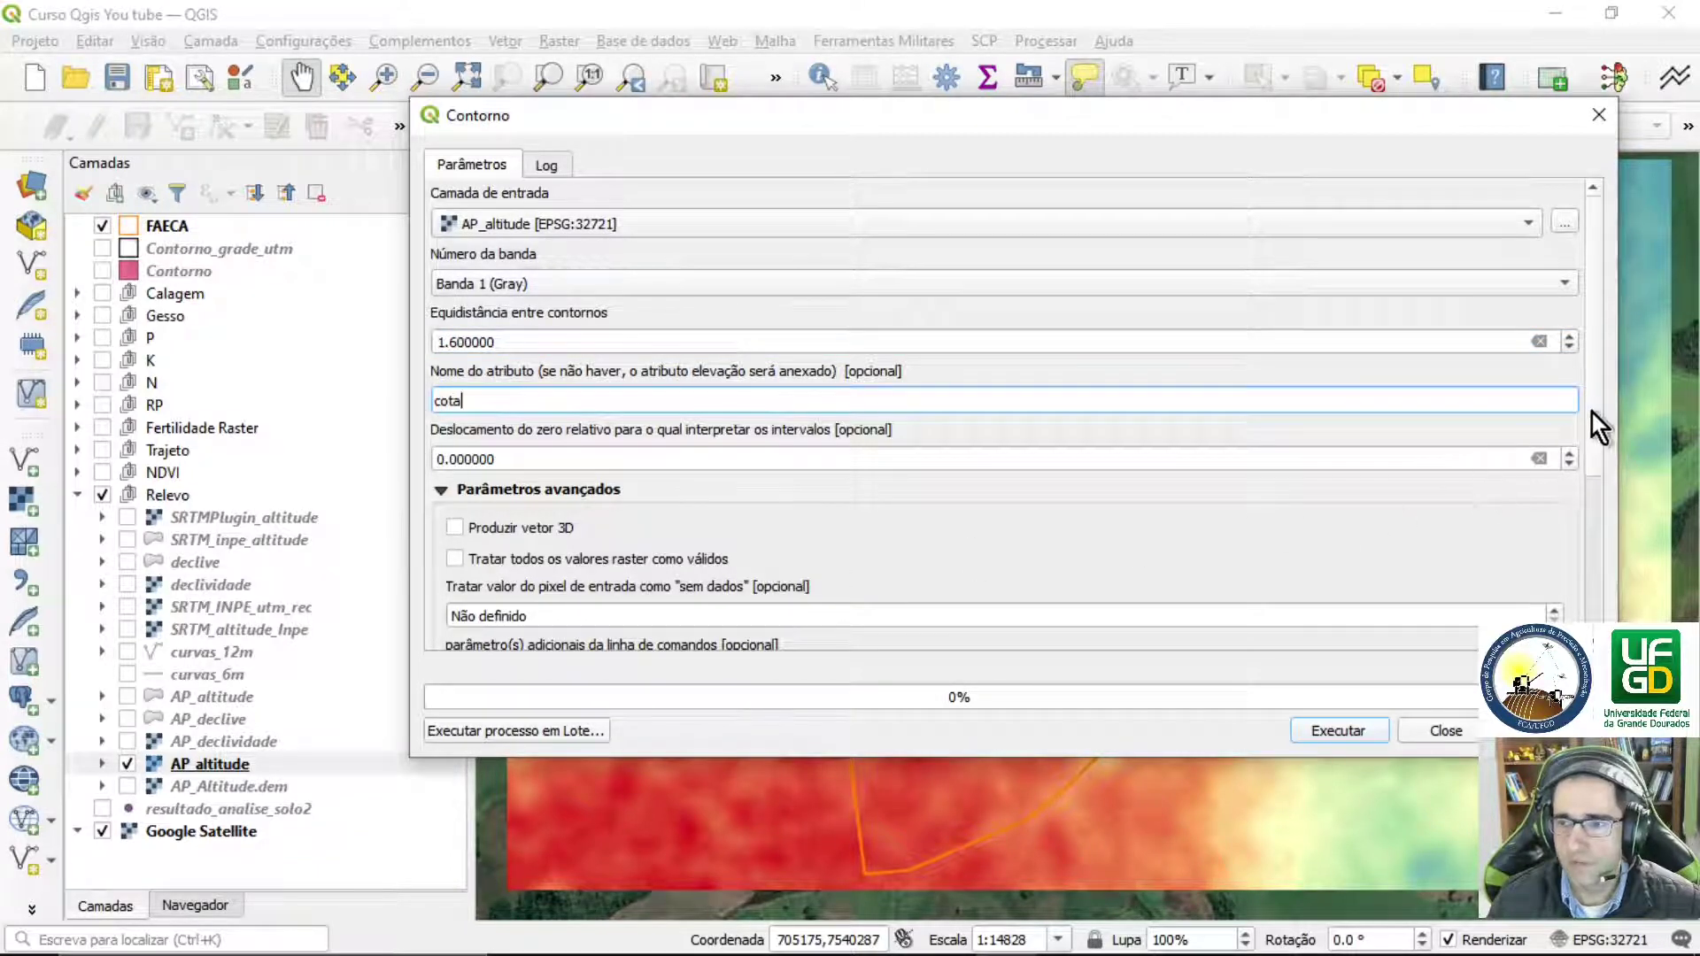
- Set the contour output to the shapefile curvas_1_6m.shp in the AP_27044_FBS_F6730_RT1 folder and run the extraction
drag(1592, 413, 1589, 526)
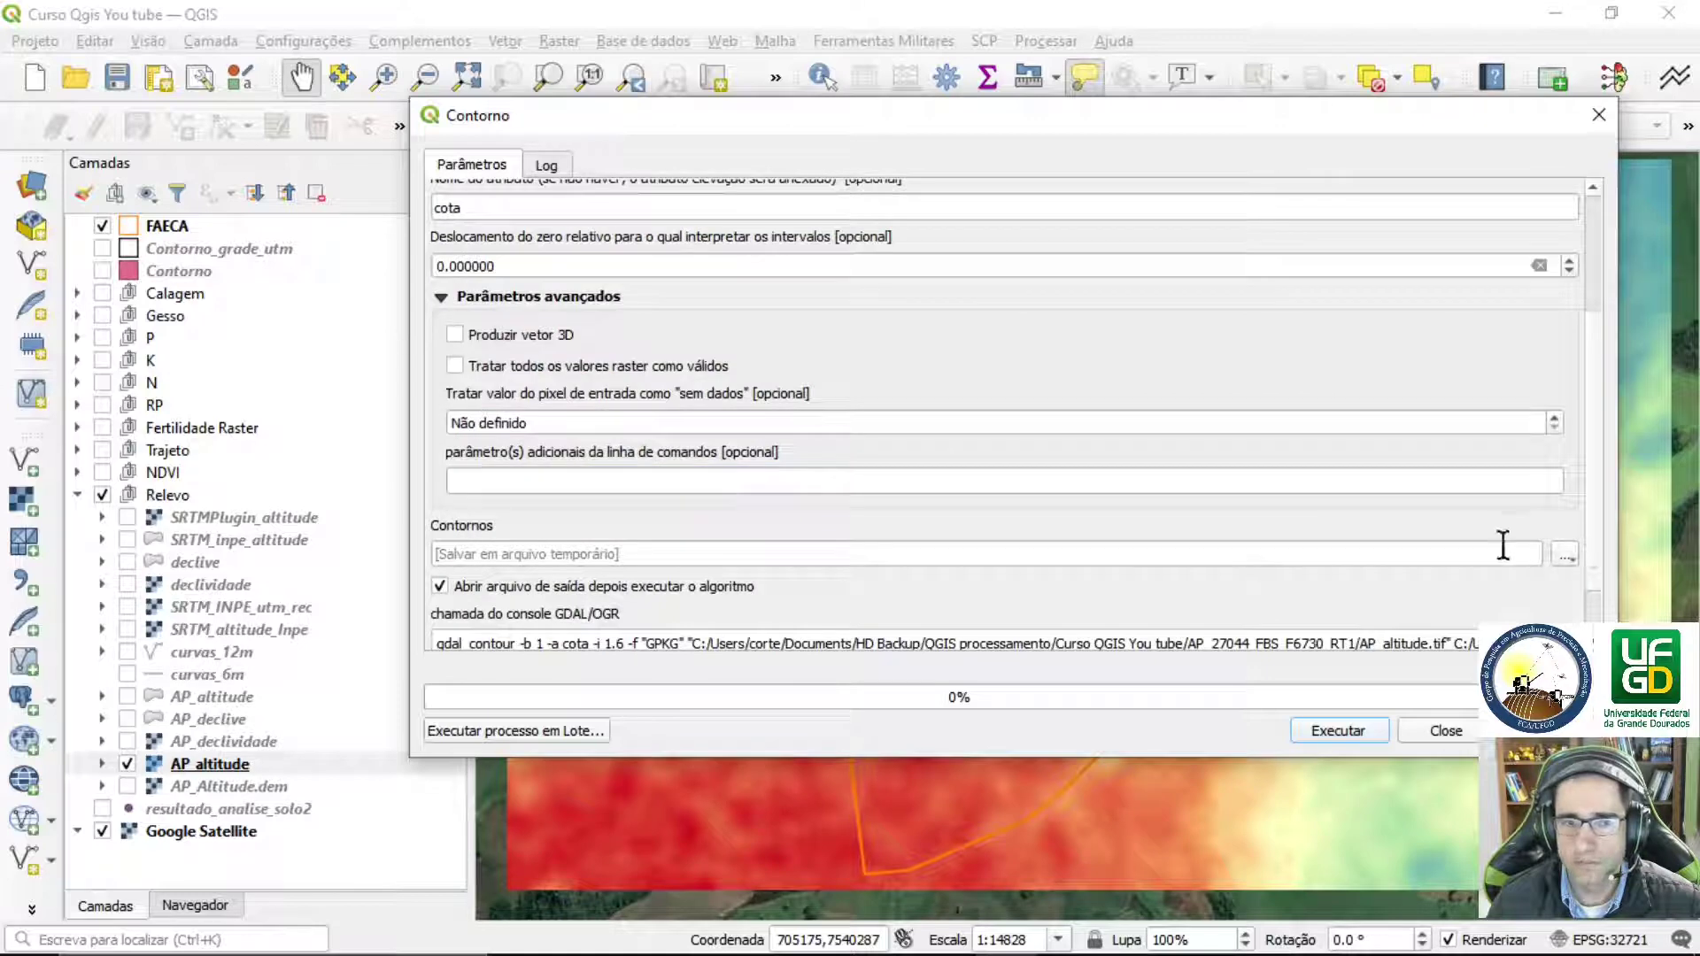
click(1563, 555)
click(1483, 607)
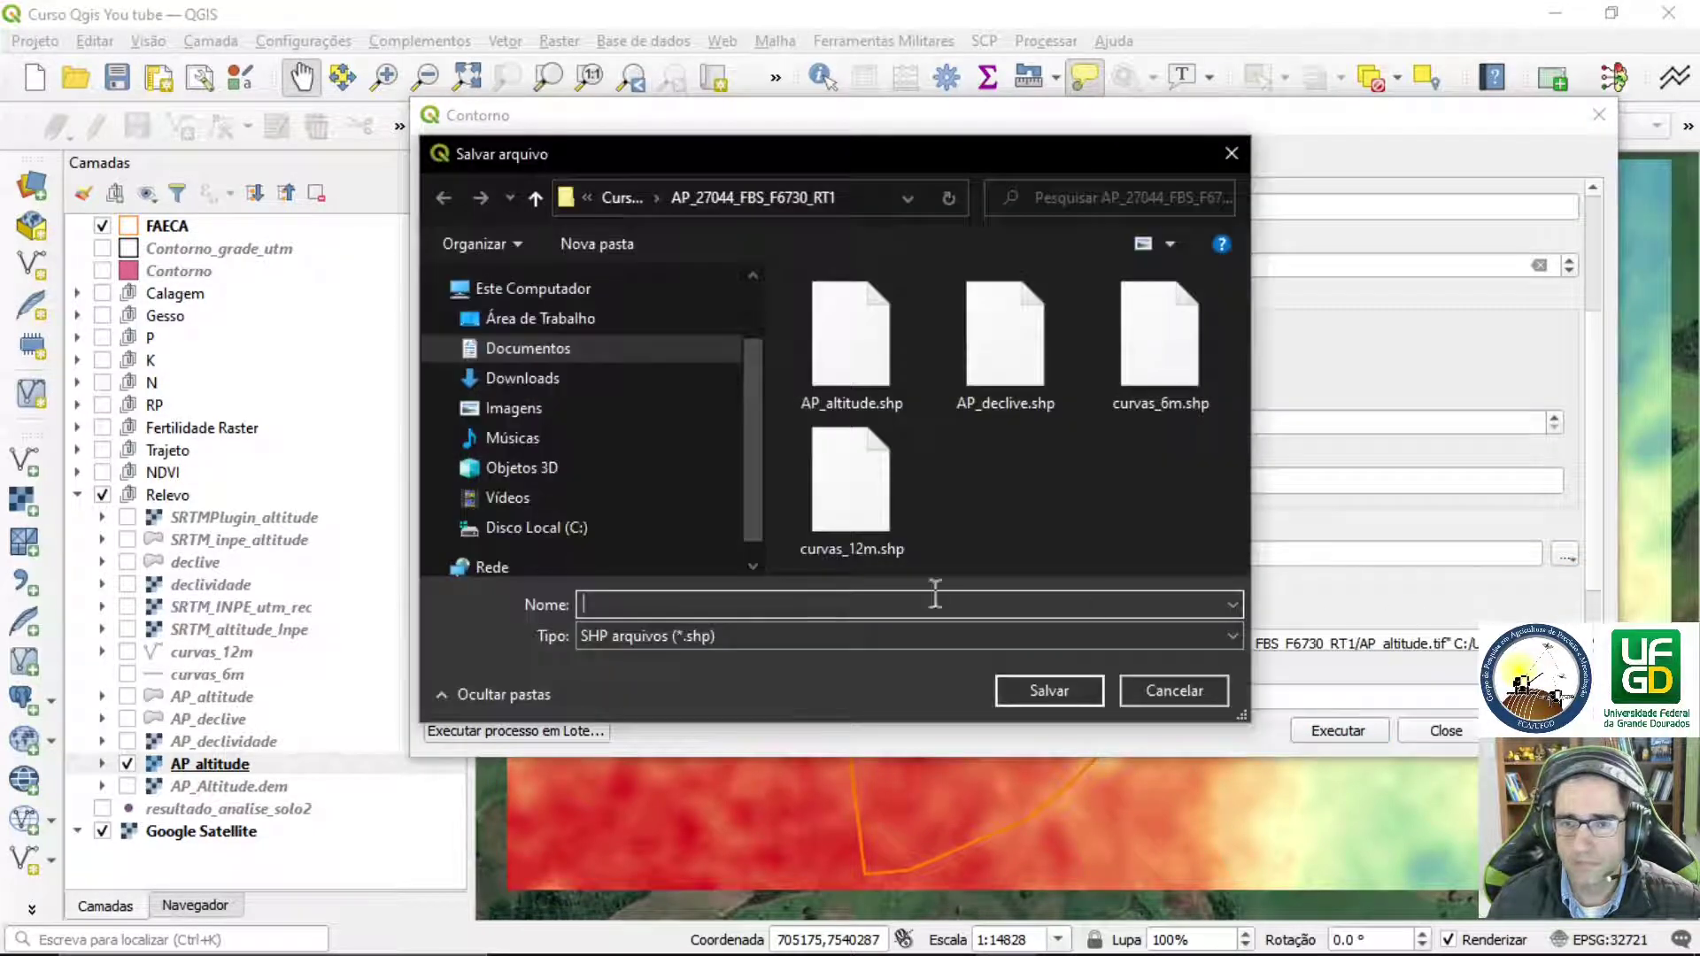
click(1127, 414)
click(639, 609)
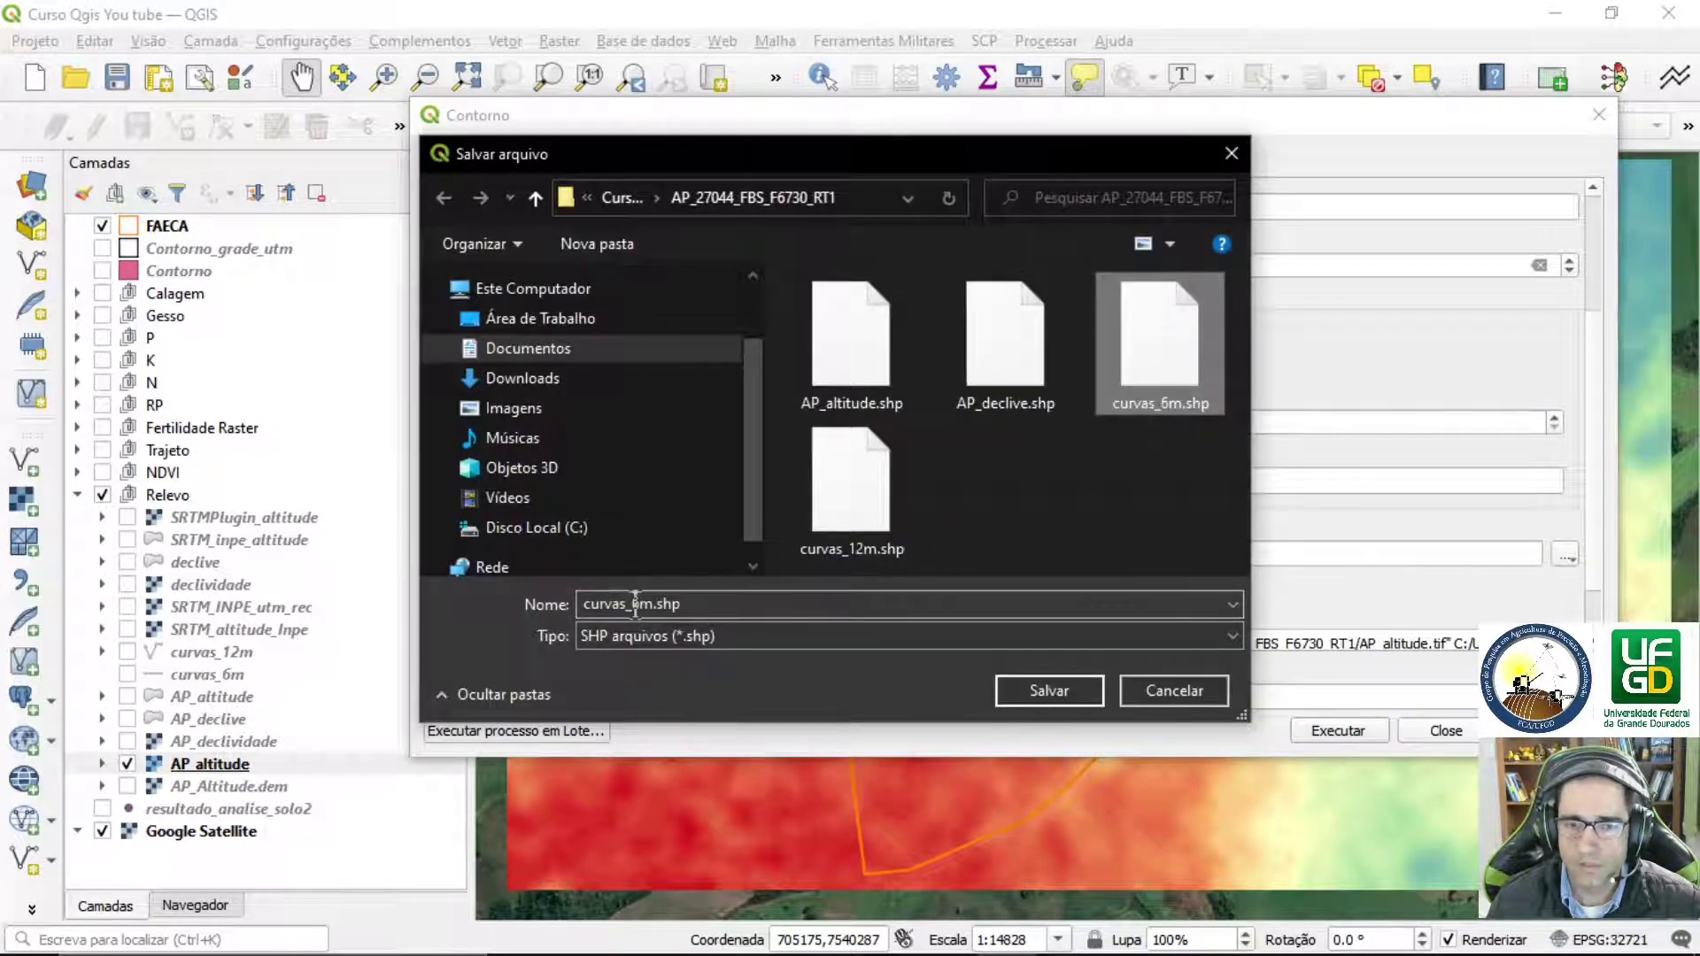
text(1)
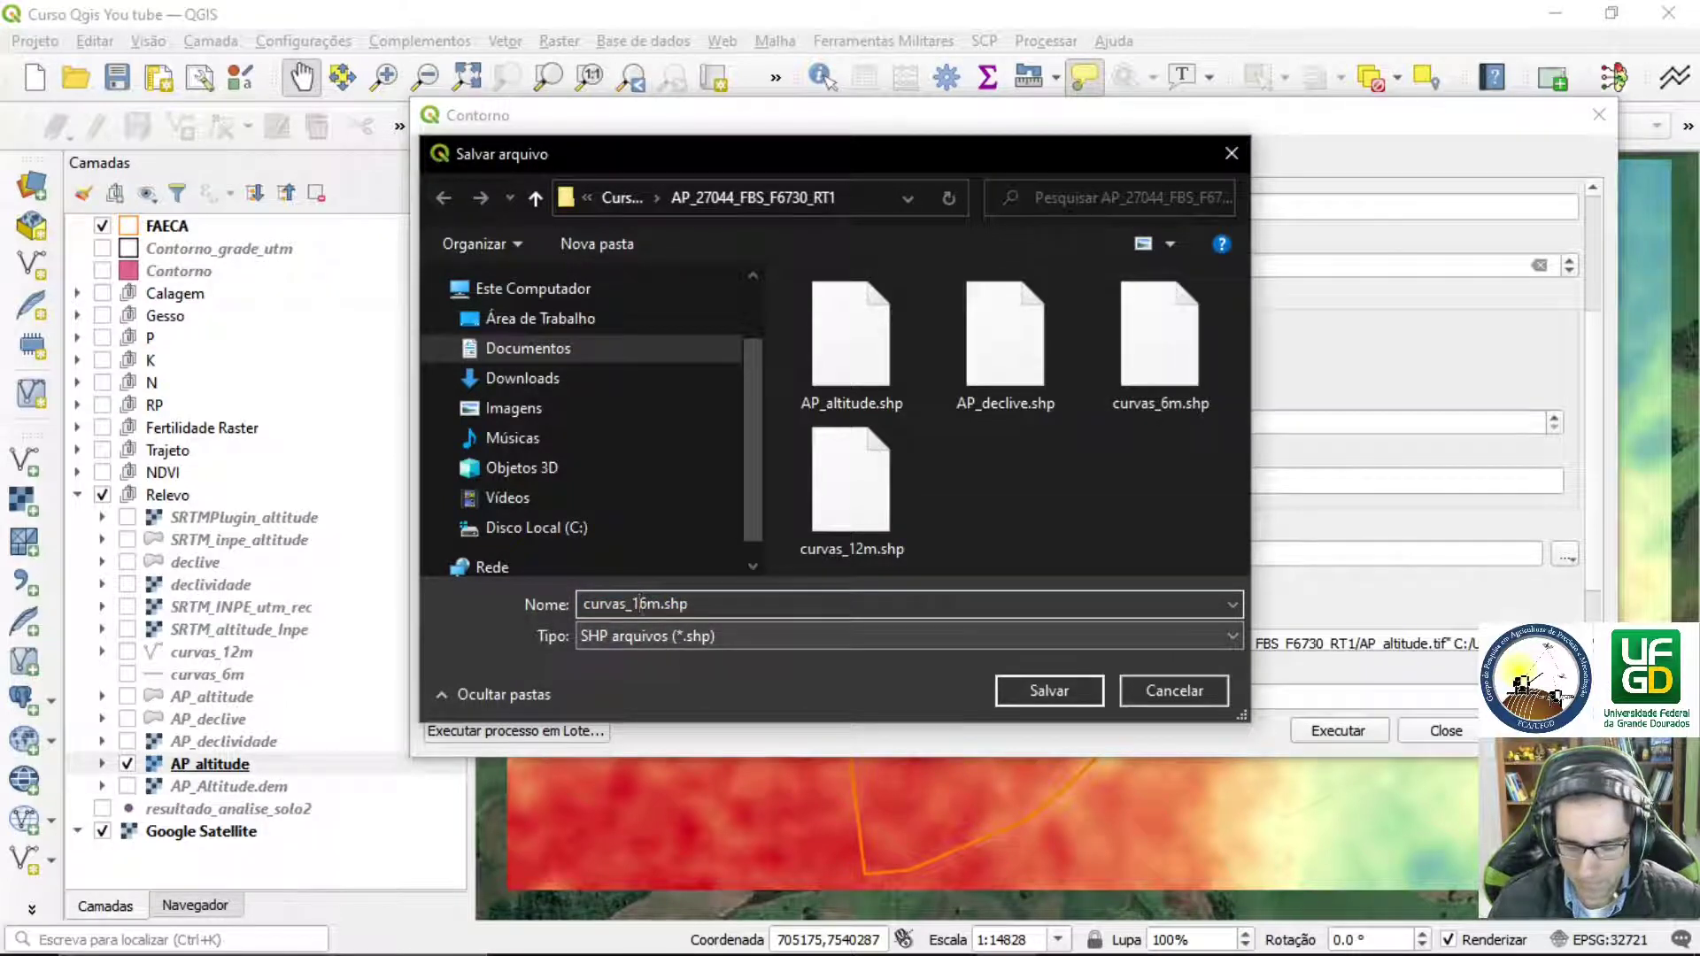
text(_)
click(1029, 683)
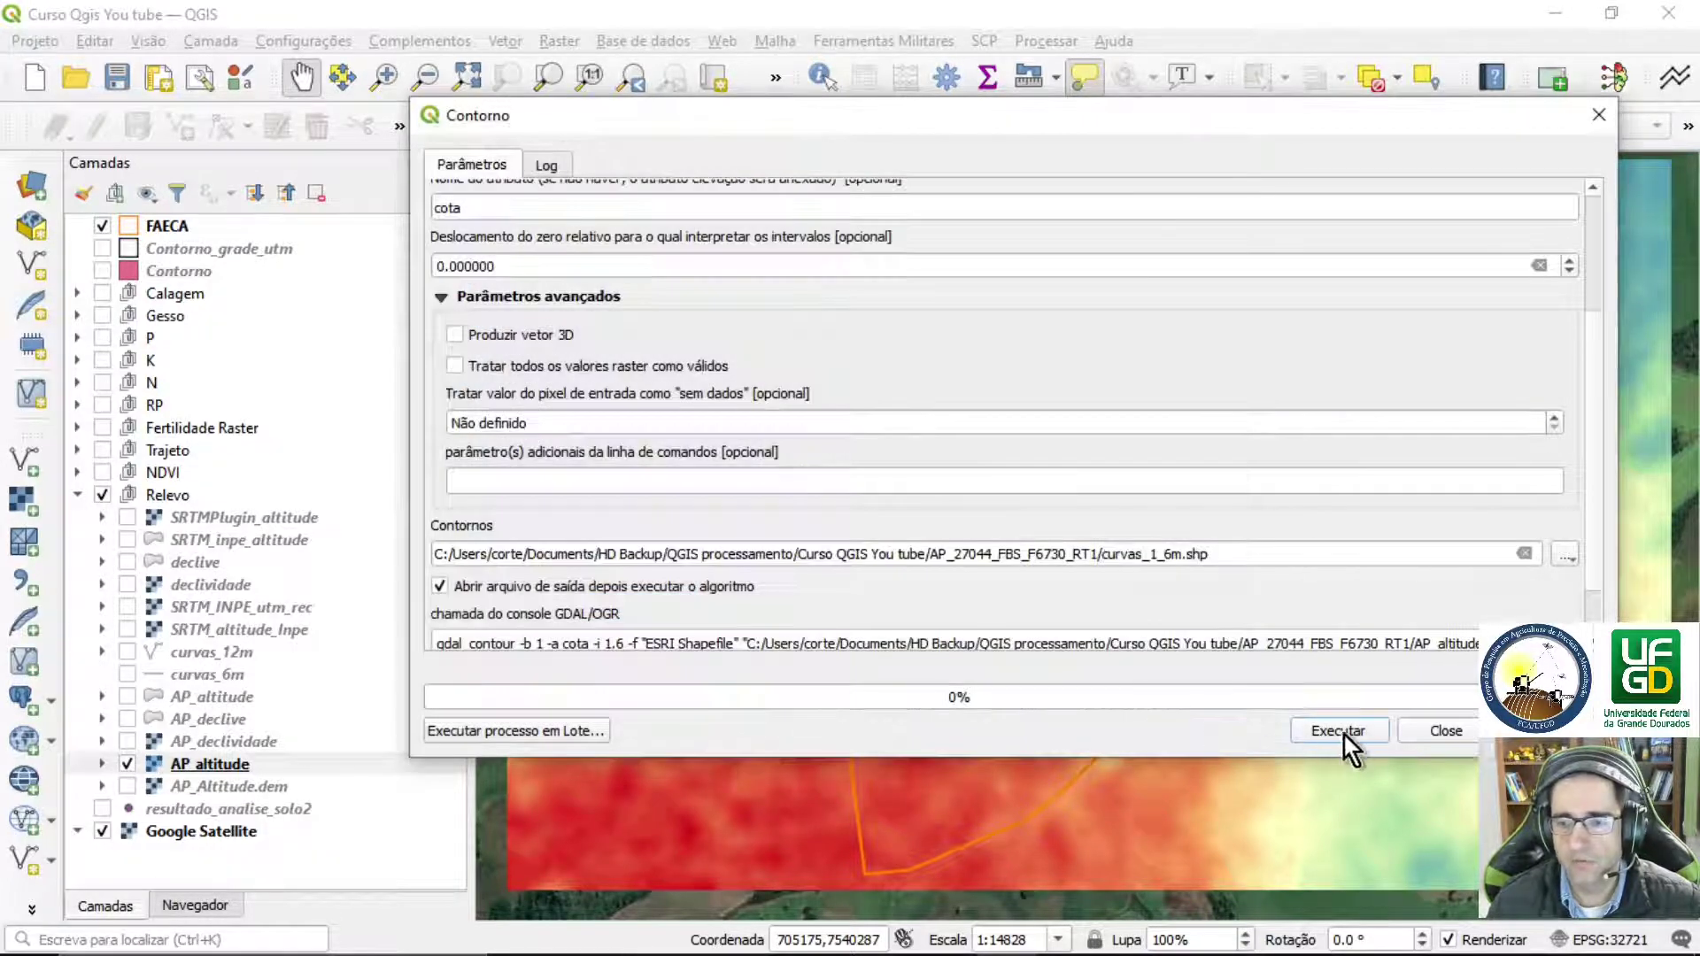
click(1346, 730)
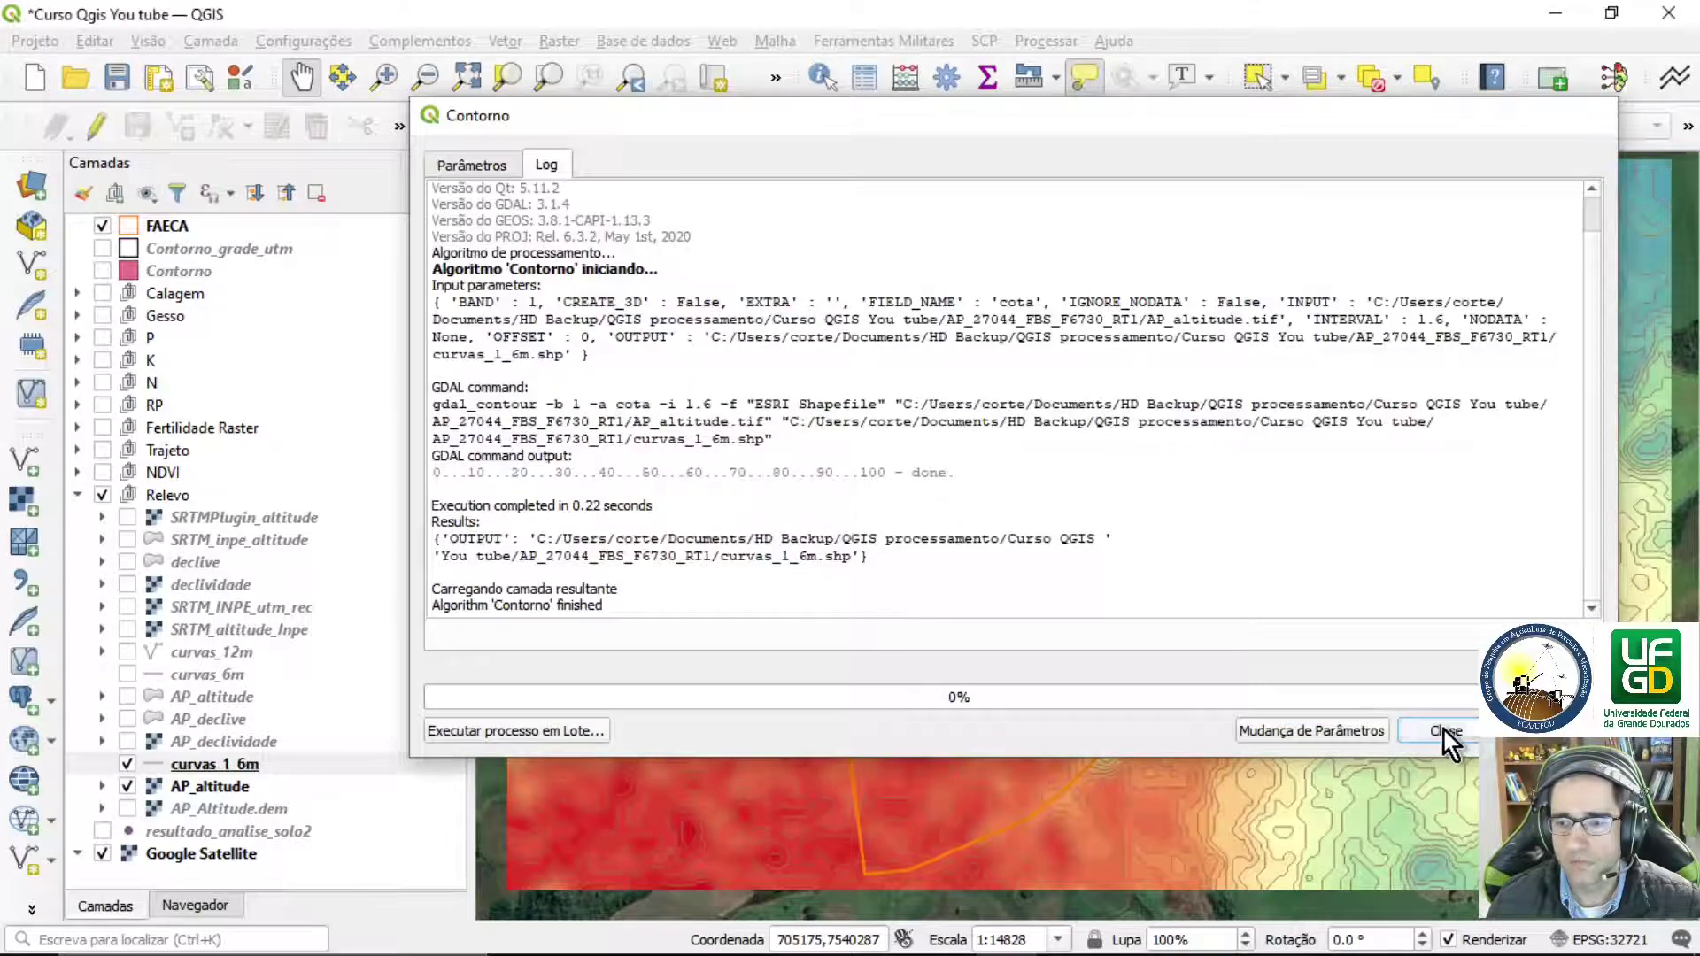
click(1443, 731)
mouse_move(882, 651)
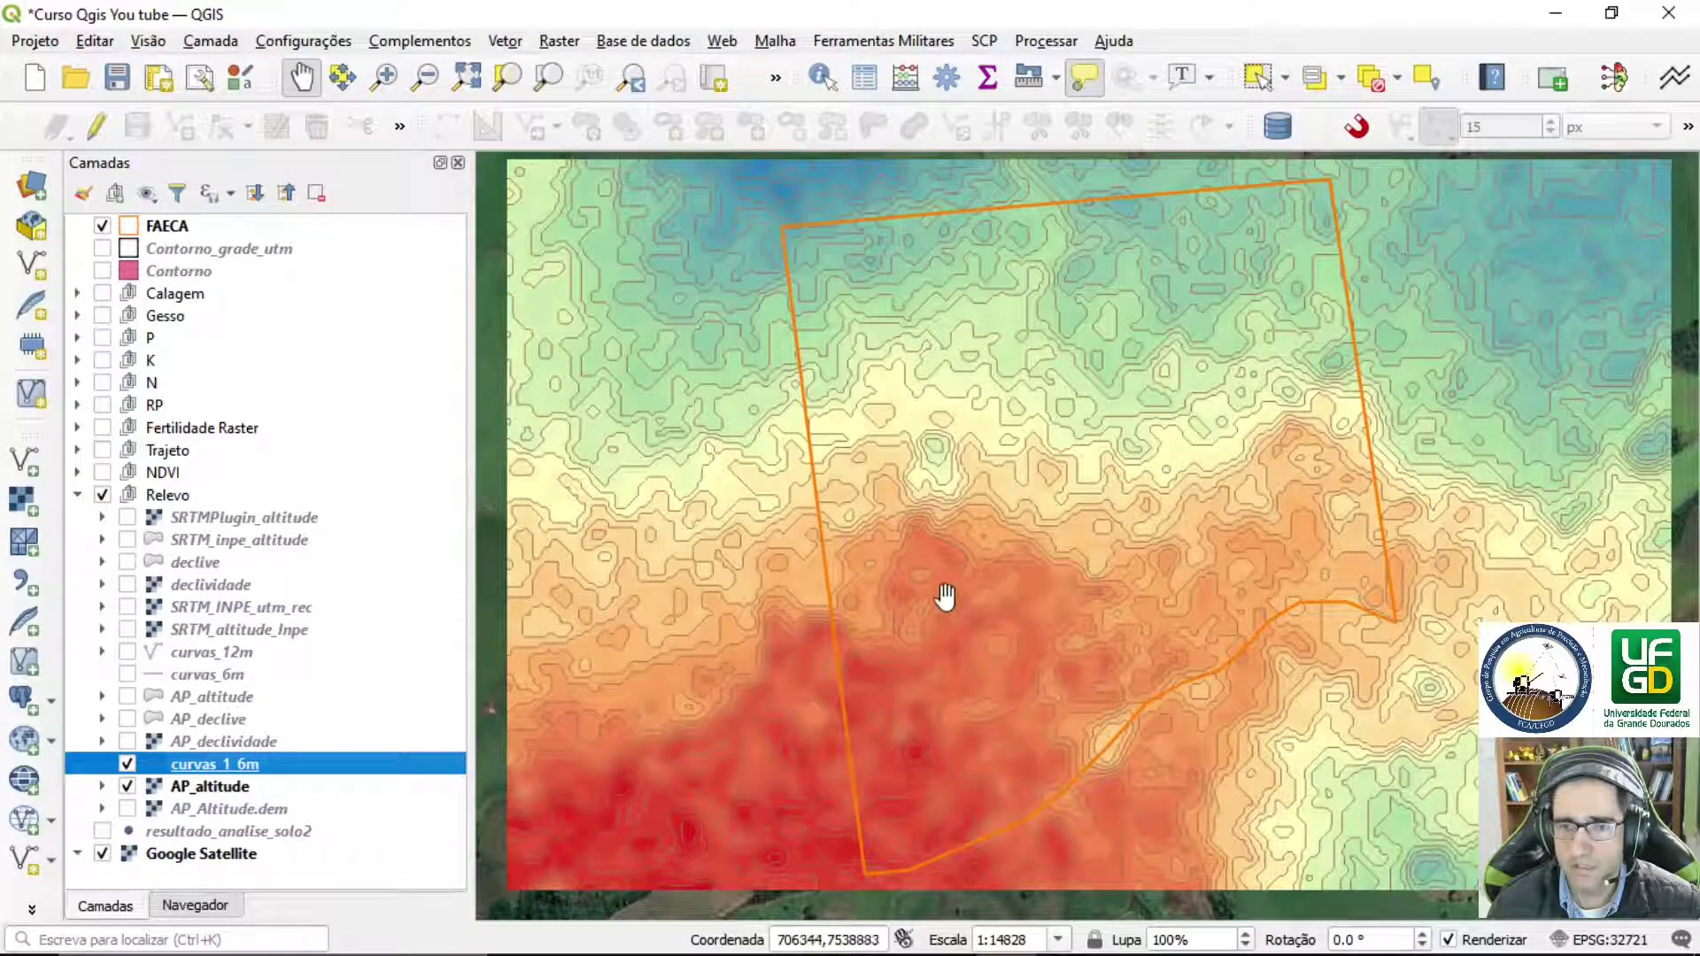
- Show the Contorno_grade_utm layer and hide the Relevo group to expose the satellite image
click(99, 250)
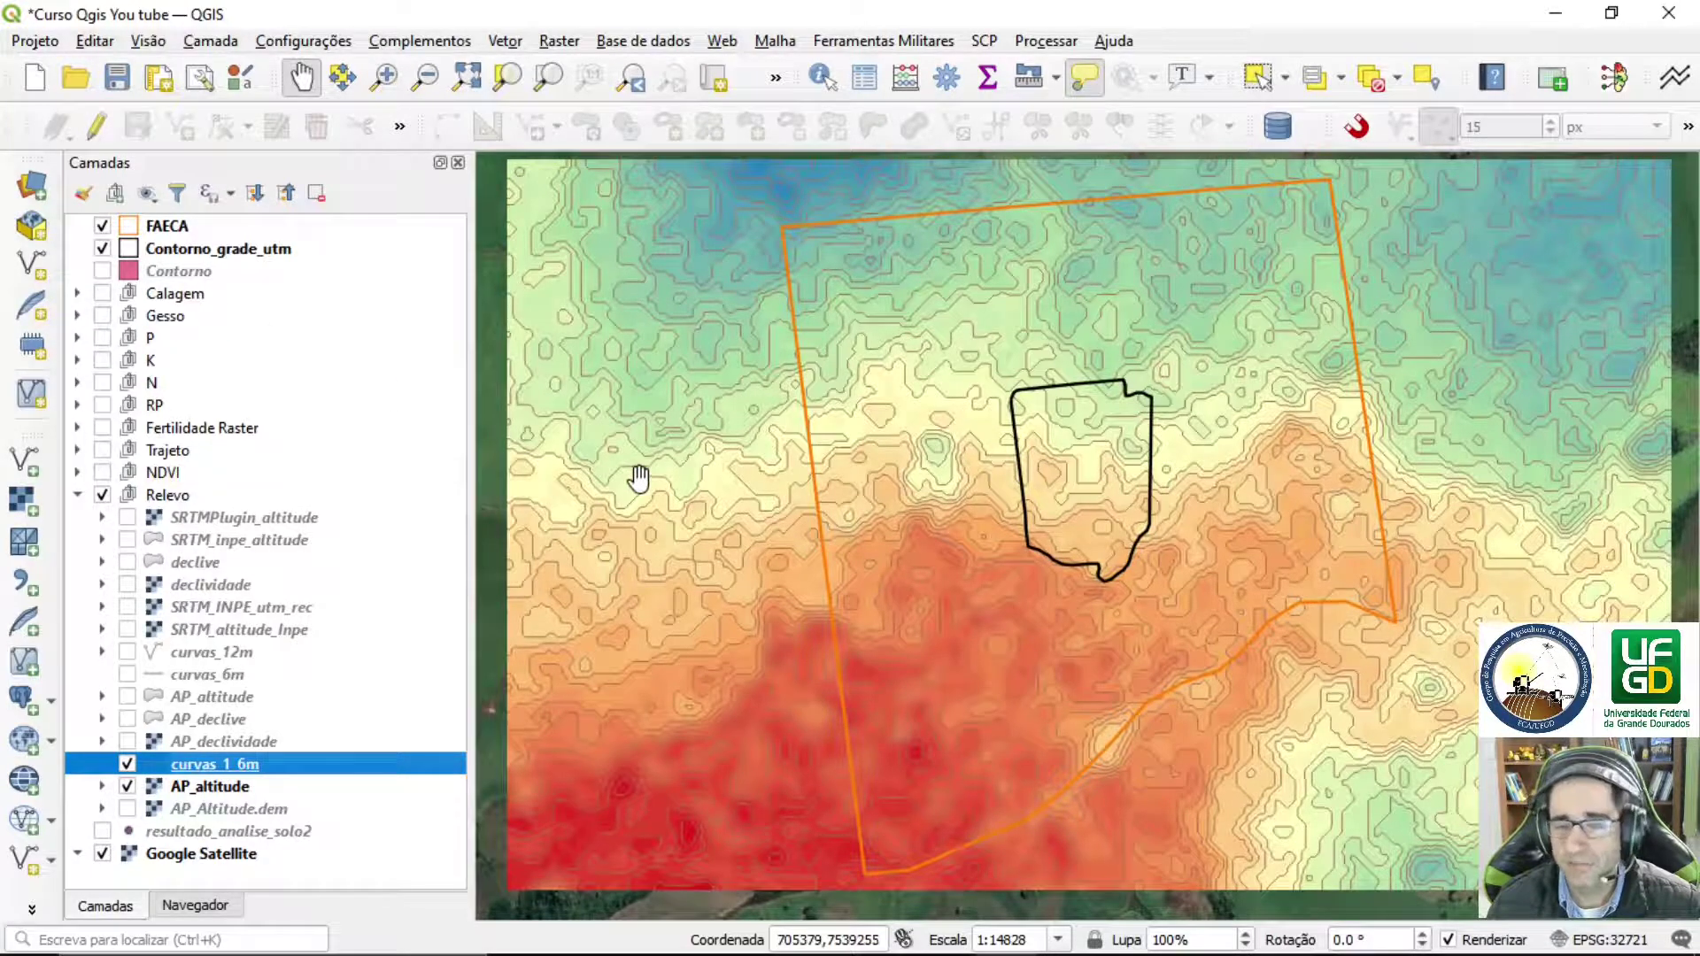
mouse_move(638, 478)
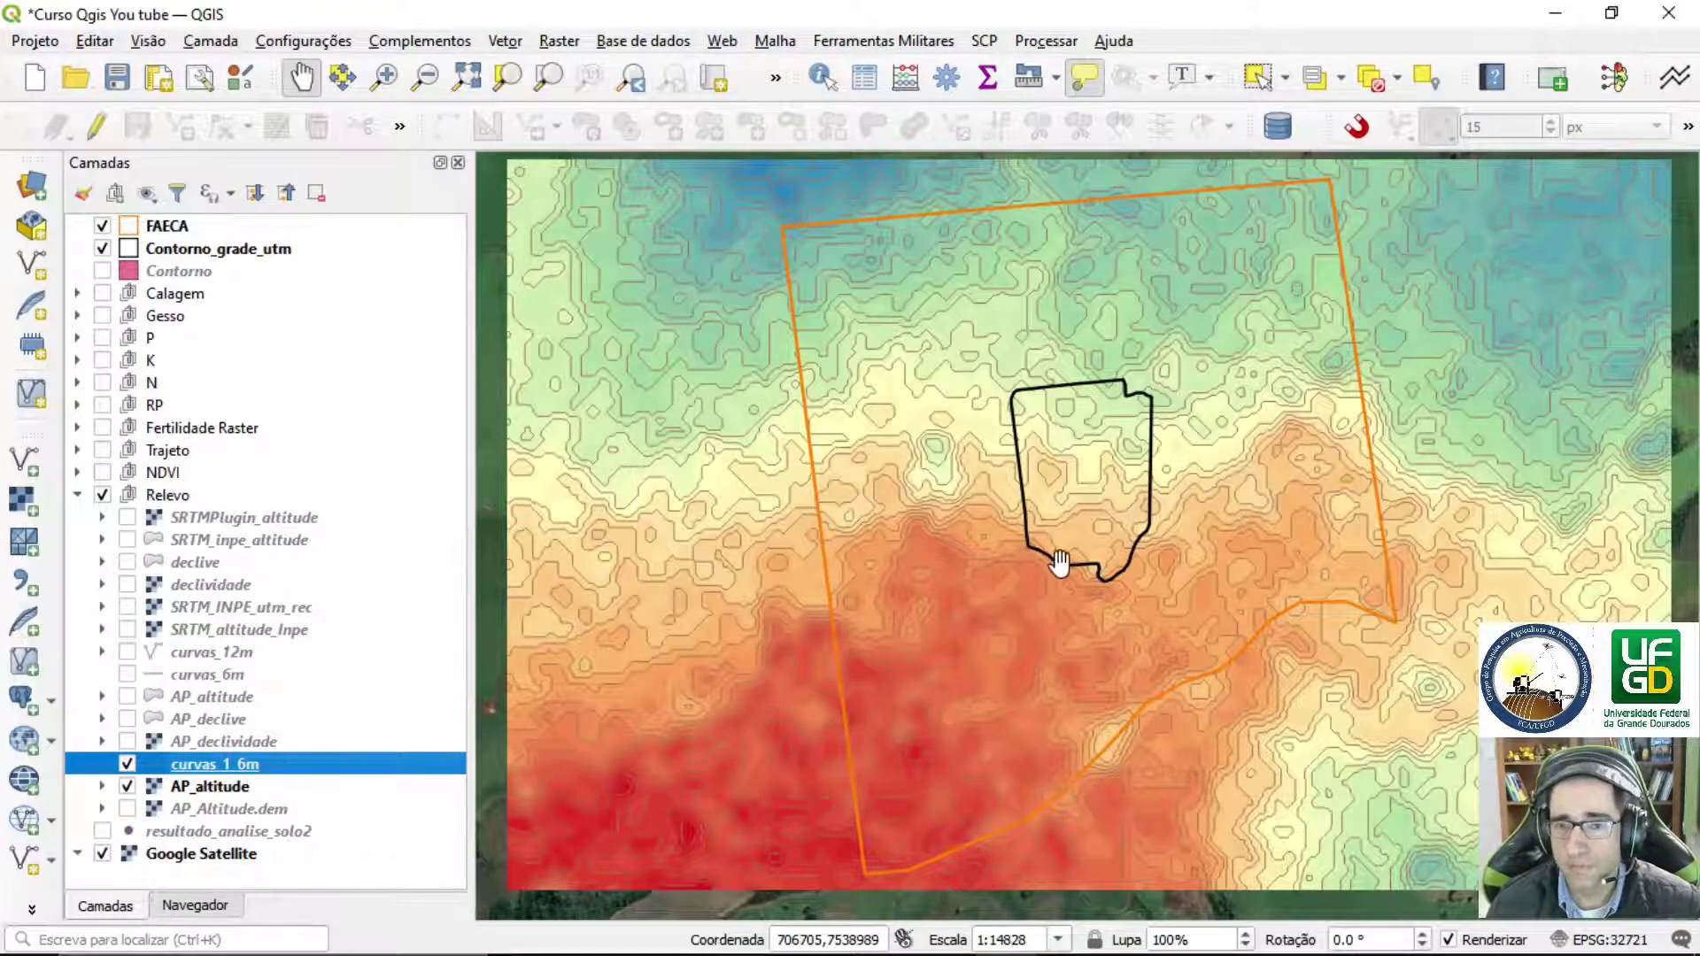
mouse_move(1060, 562)
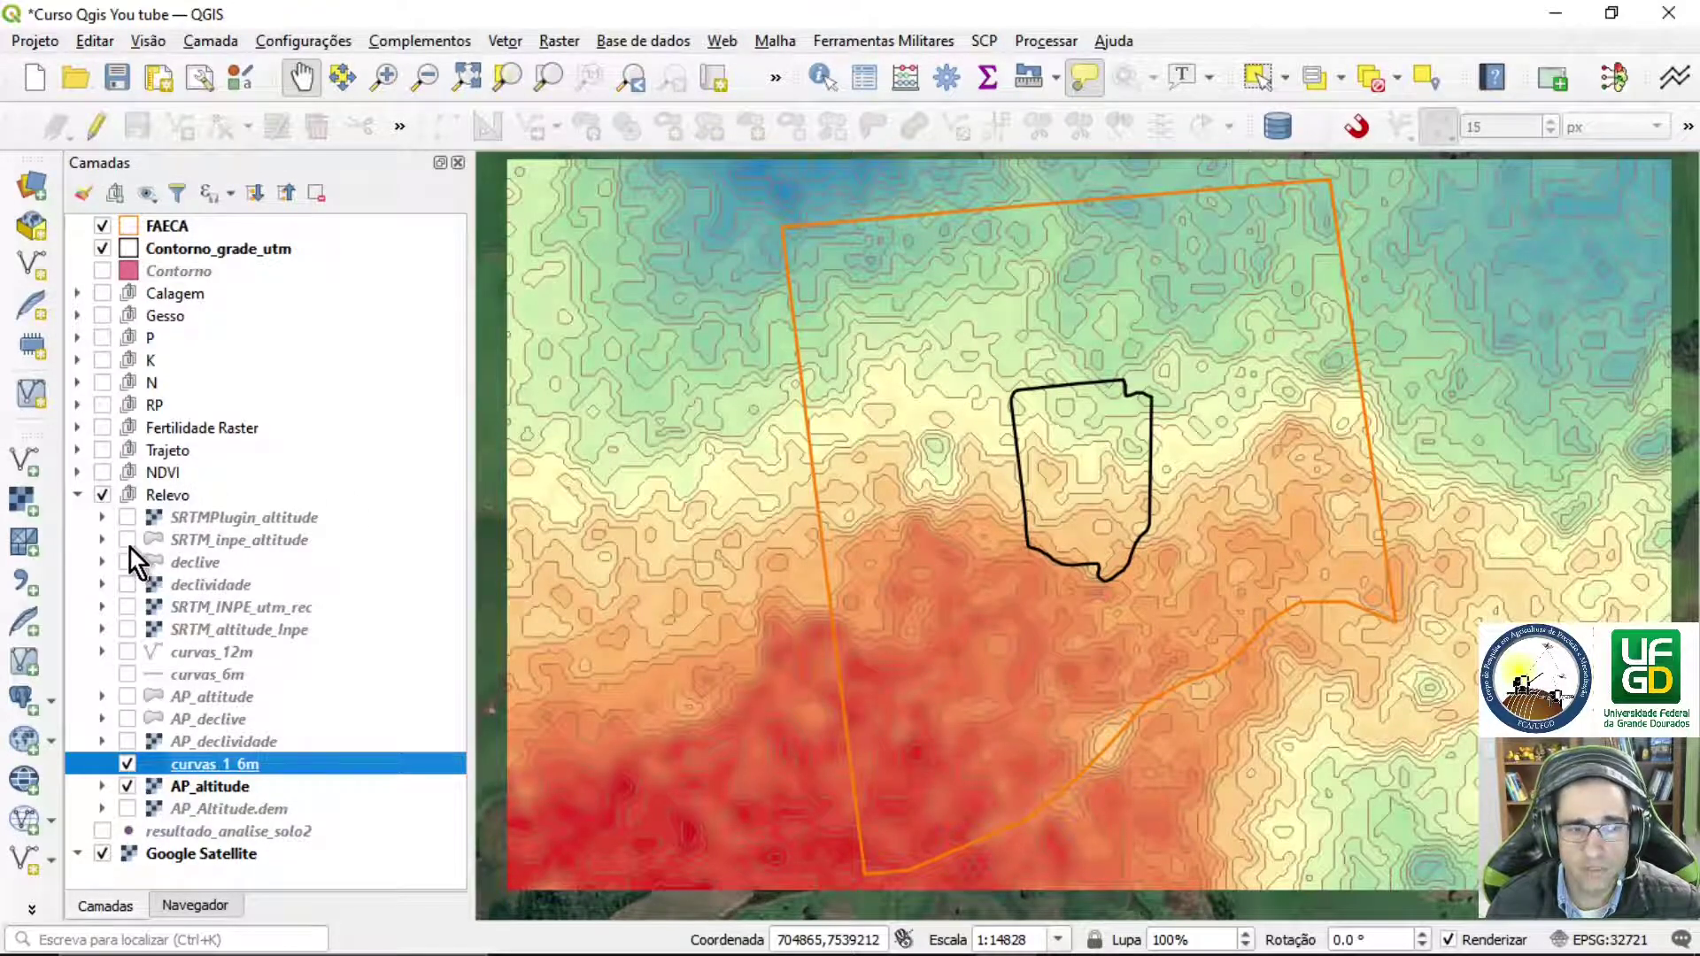
click(103, 492)
- Examine the terrace lines inside the Contorno_grade_utm field outline on the satellite image
scroll(1006, 542, up, 1)
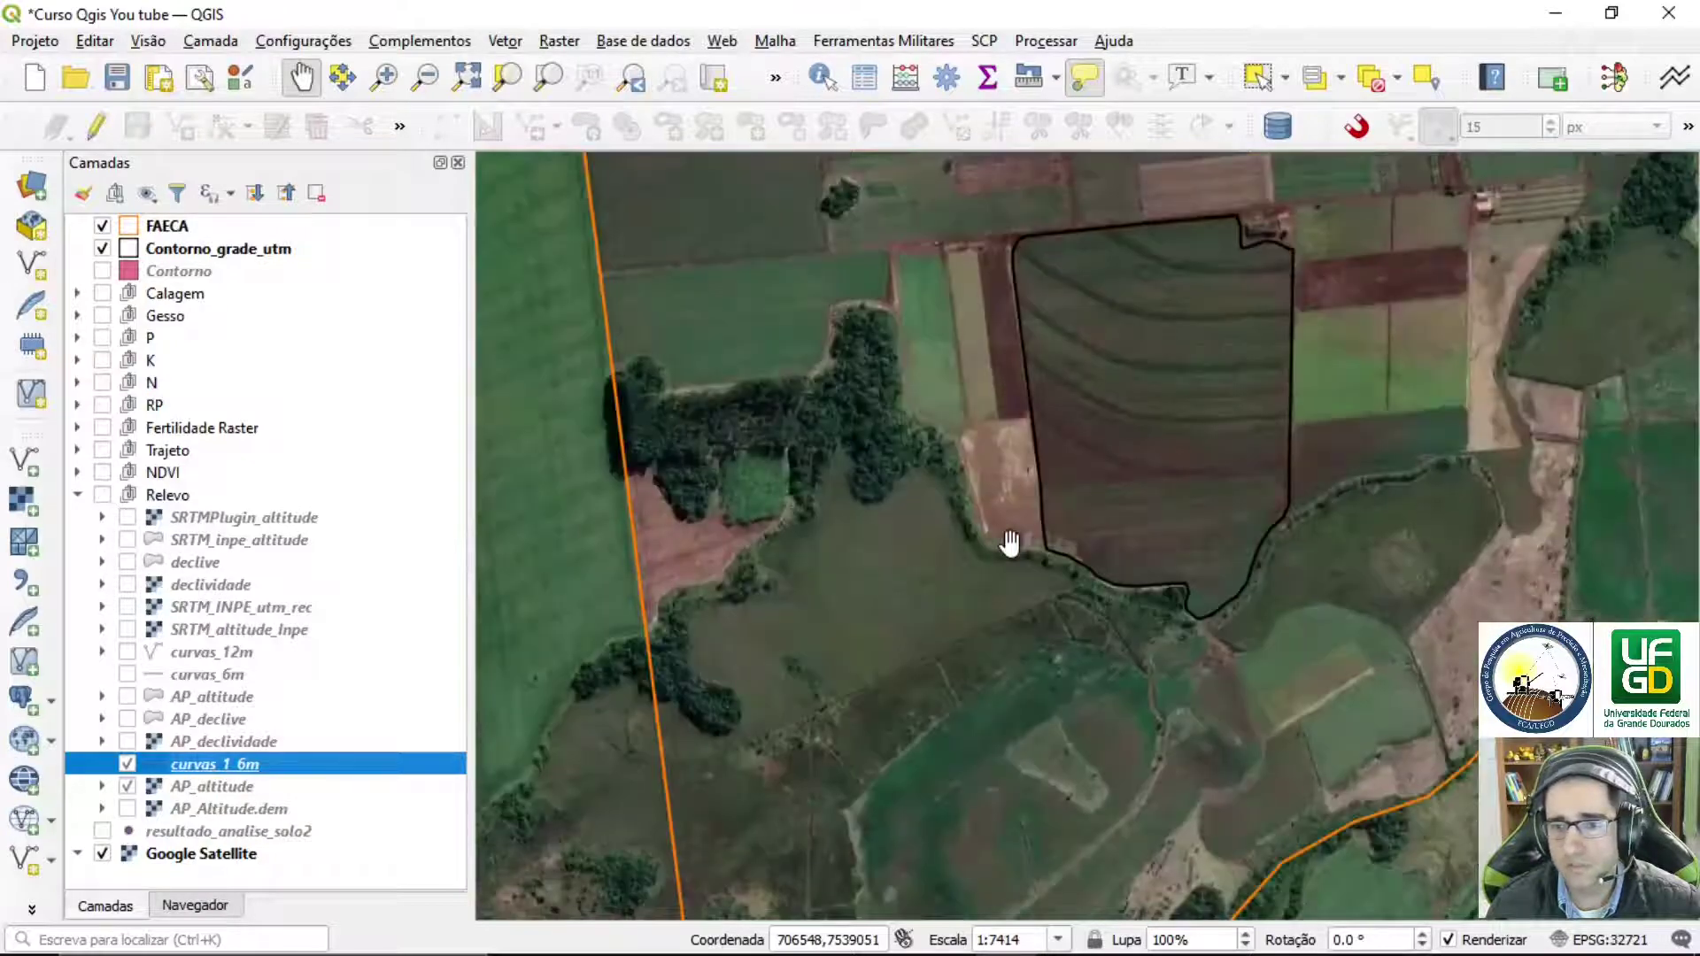
drag(1048, 497, 858, 581)
scroll(902, 580, up, 1)
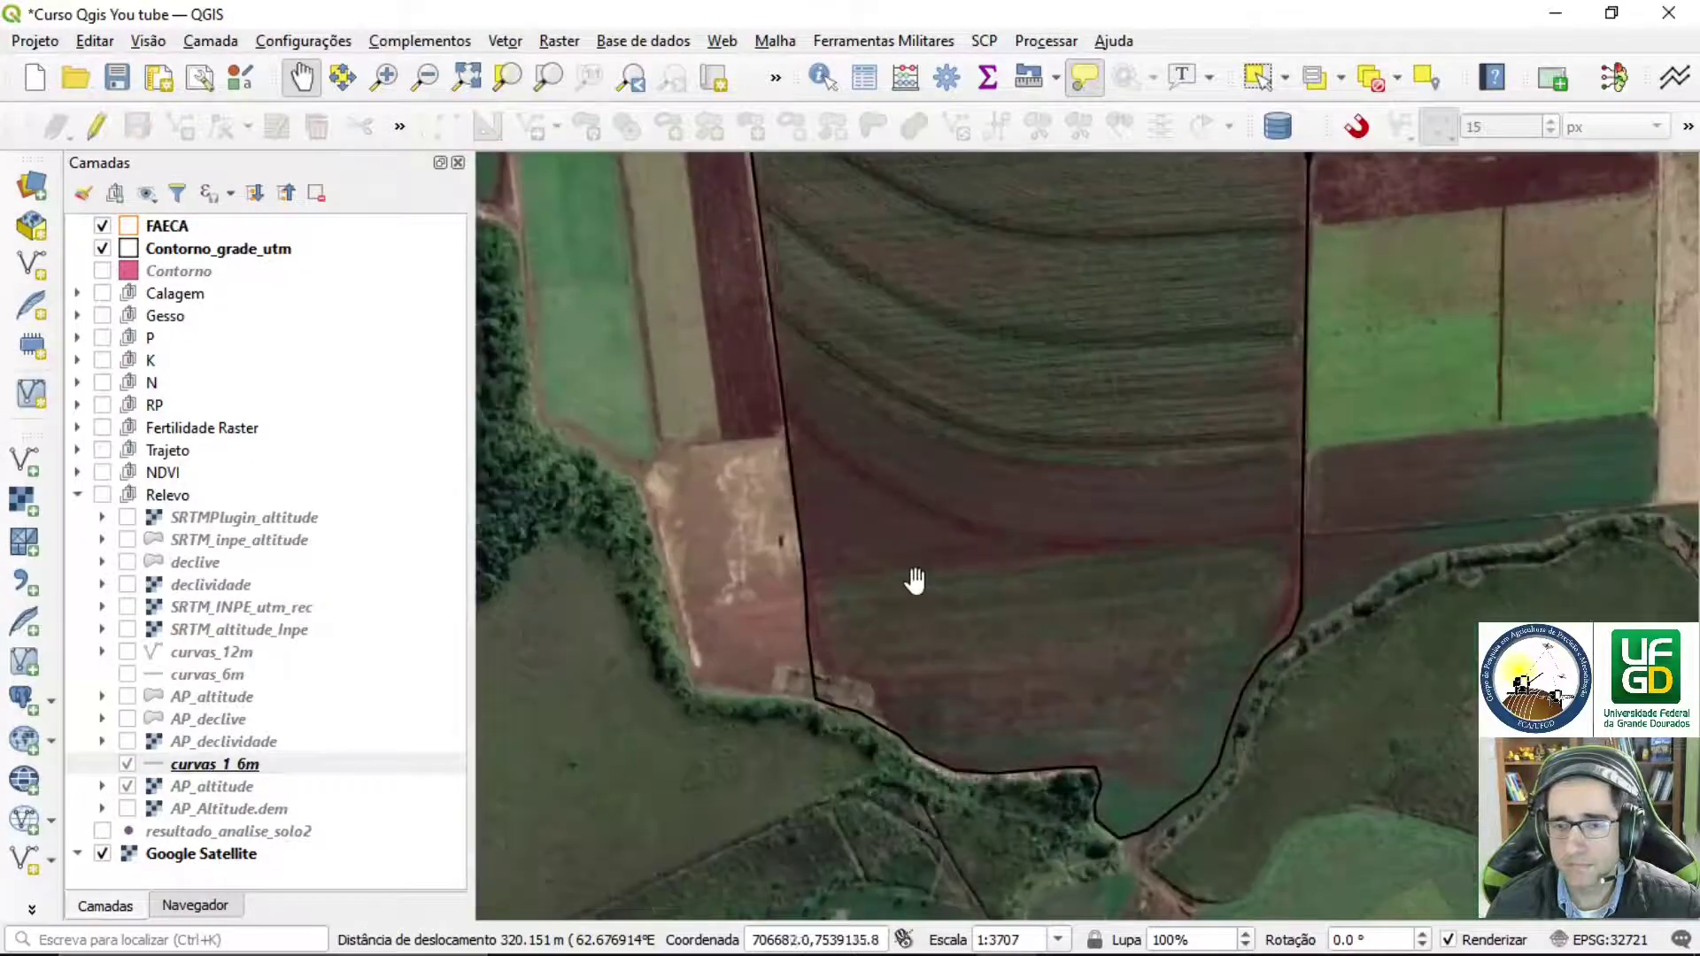
scroll(984, 642, down, 1)
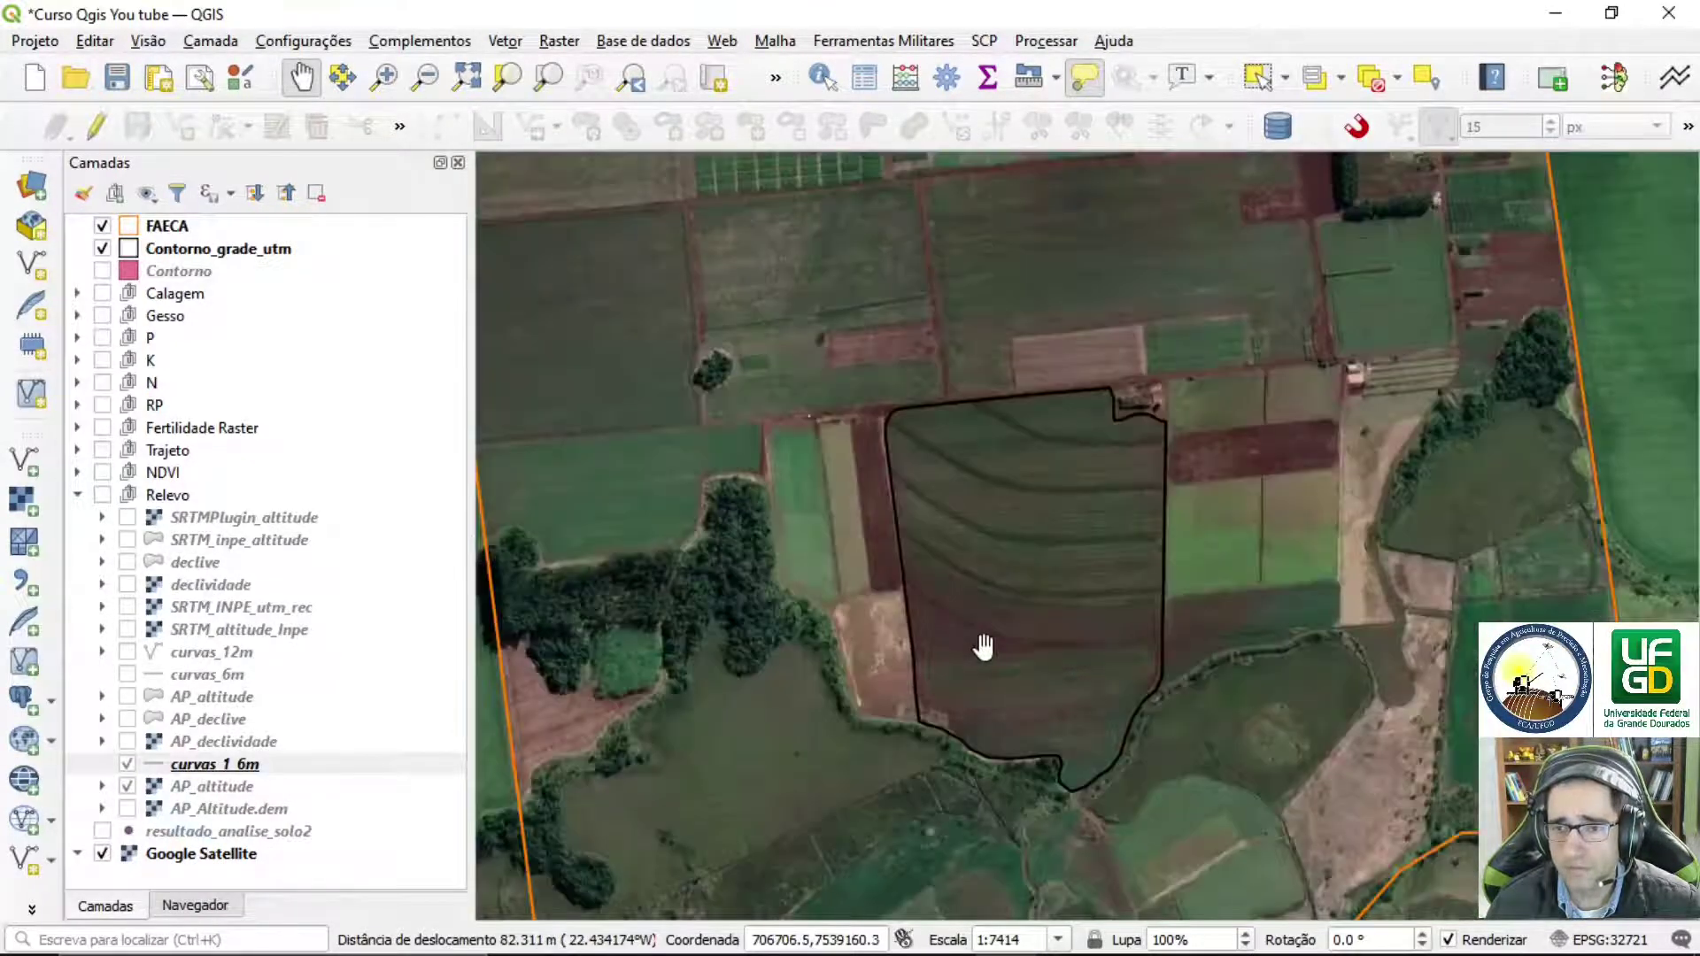
scroll(993, 613, up, 1)
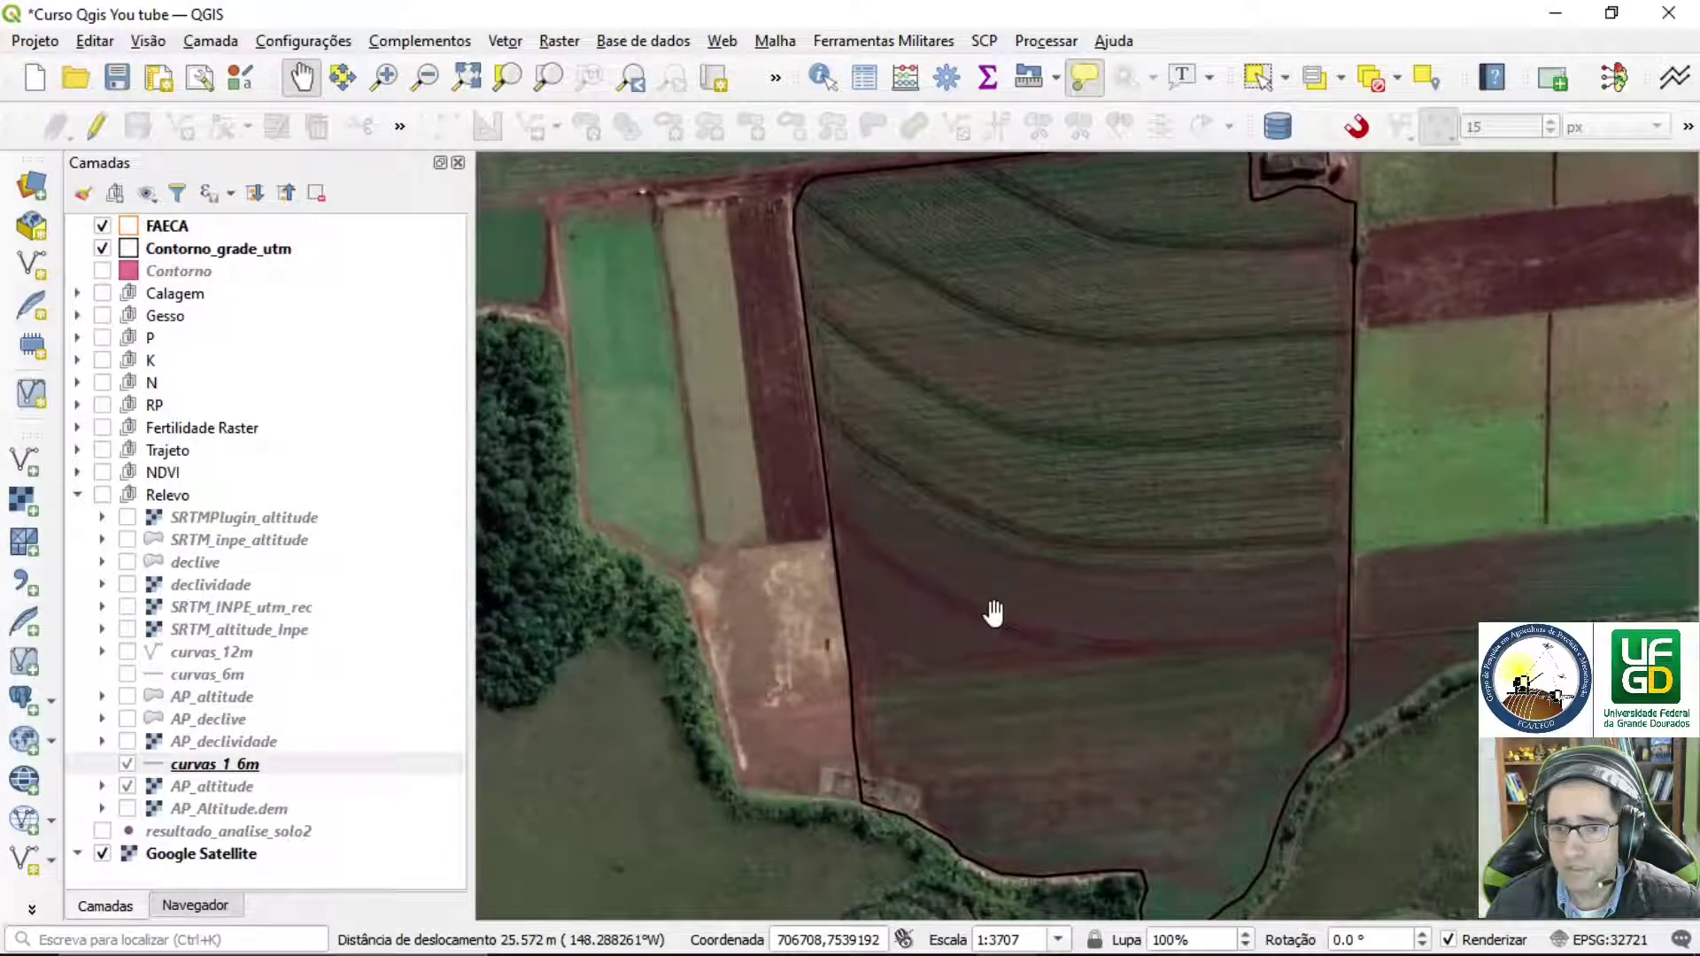
scroll(994, 612, down, 1)
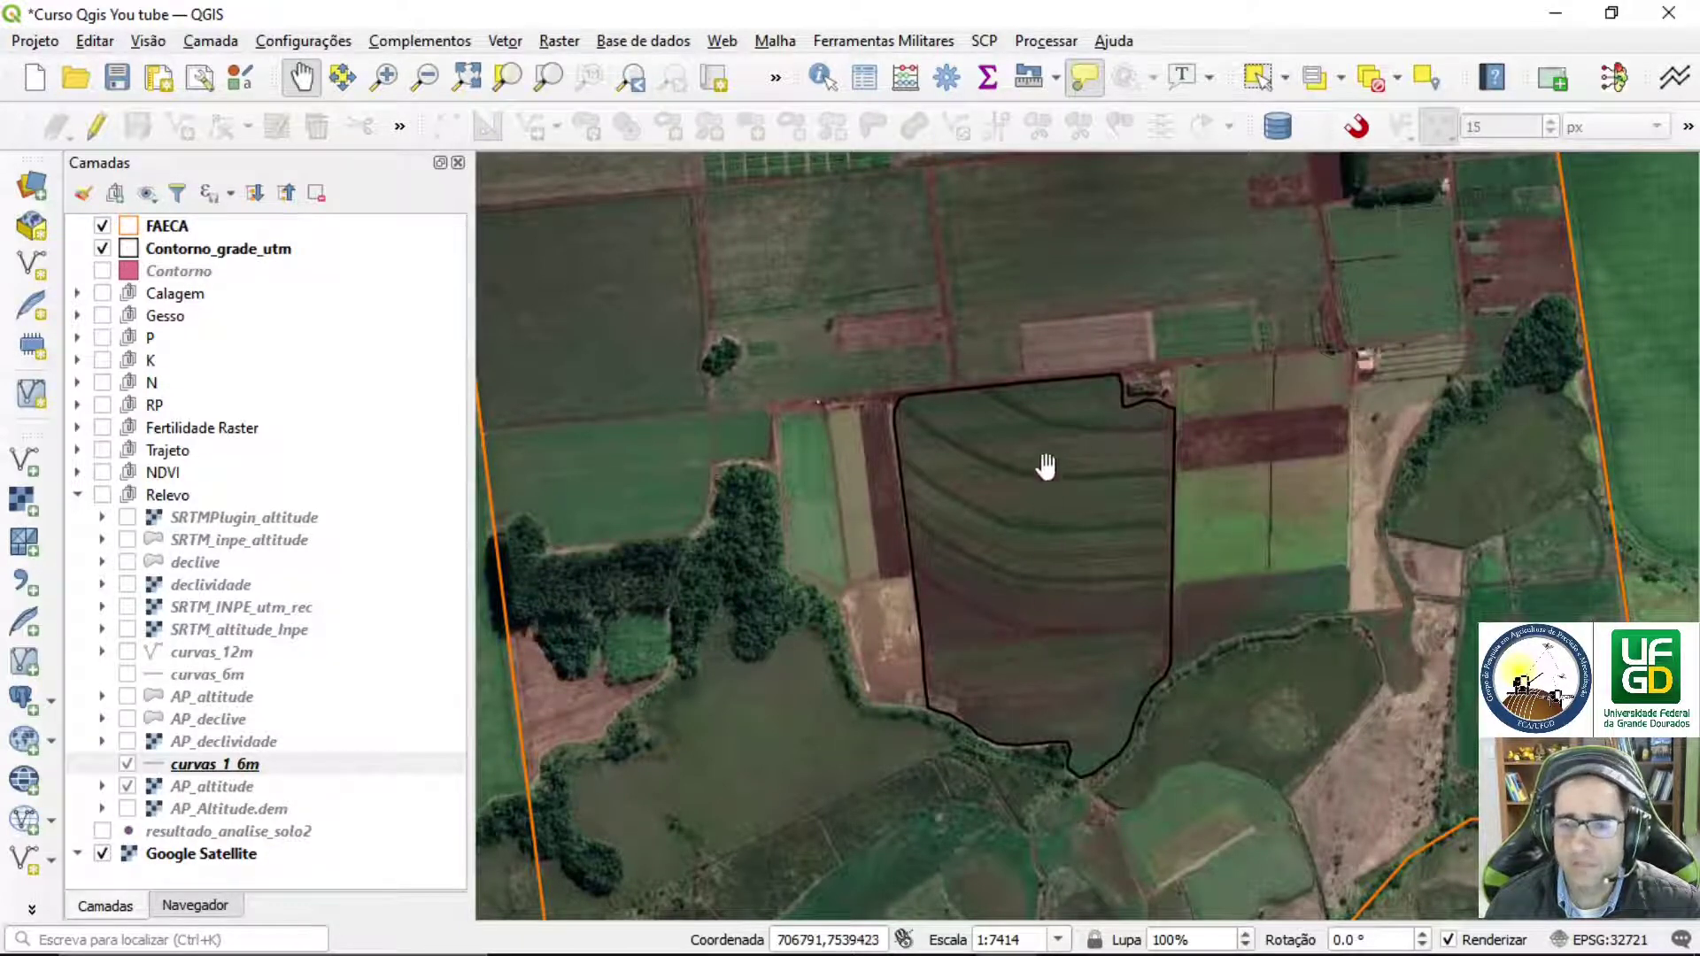
mouse_move(1088, 574)
mouse_down()
mouse_move(1051, 565)
mouse_move(1096, 572)
mouse_up()
scroll(1097, 571, up, 1)
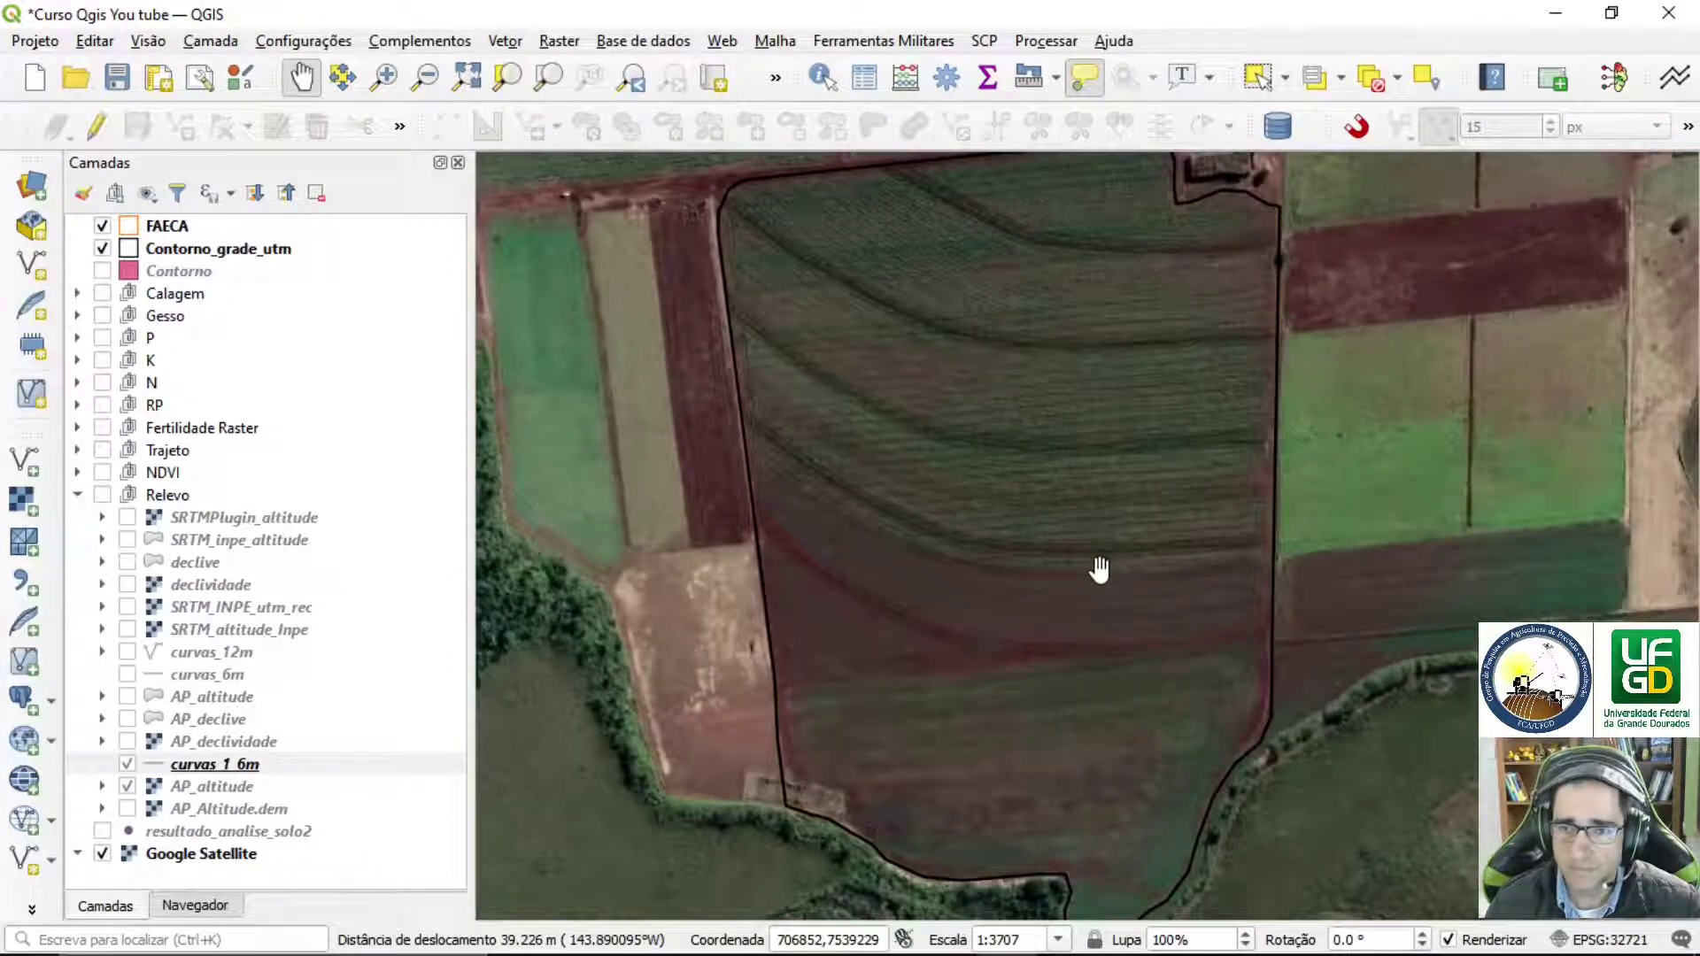
scroll(1101, 569, down, 1)
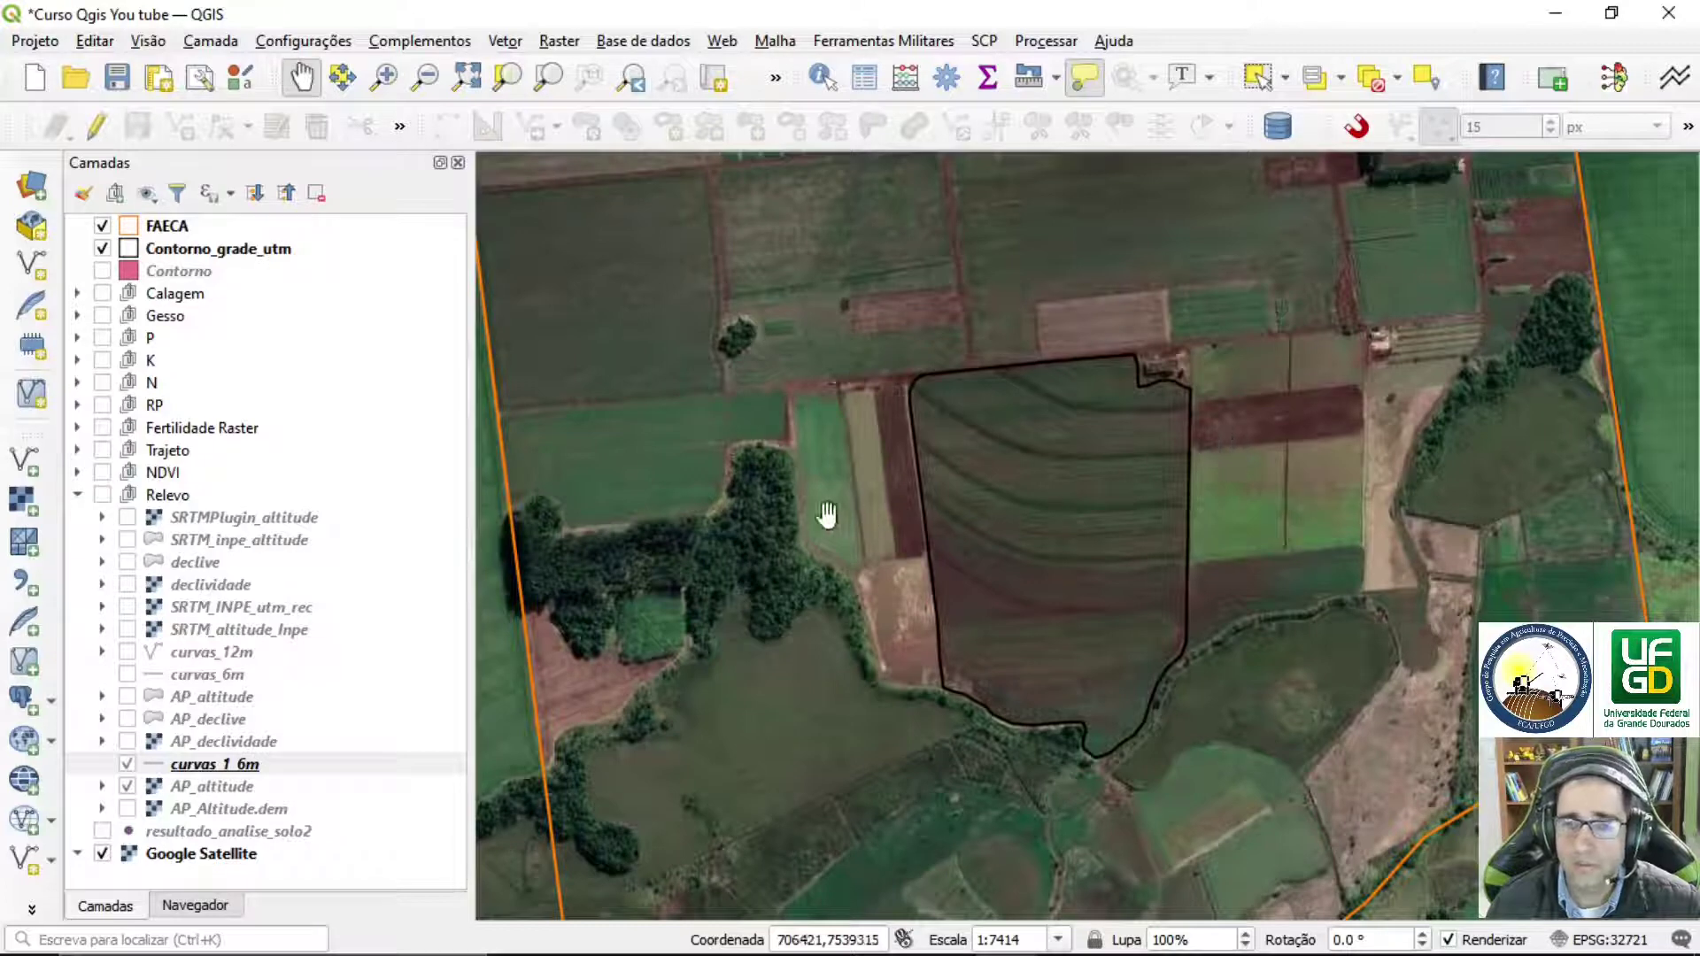
scroll(826, 509, up, 1)
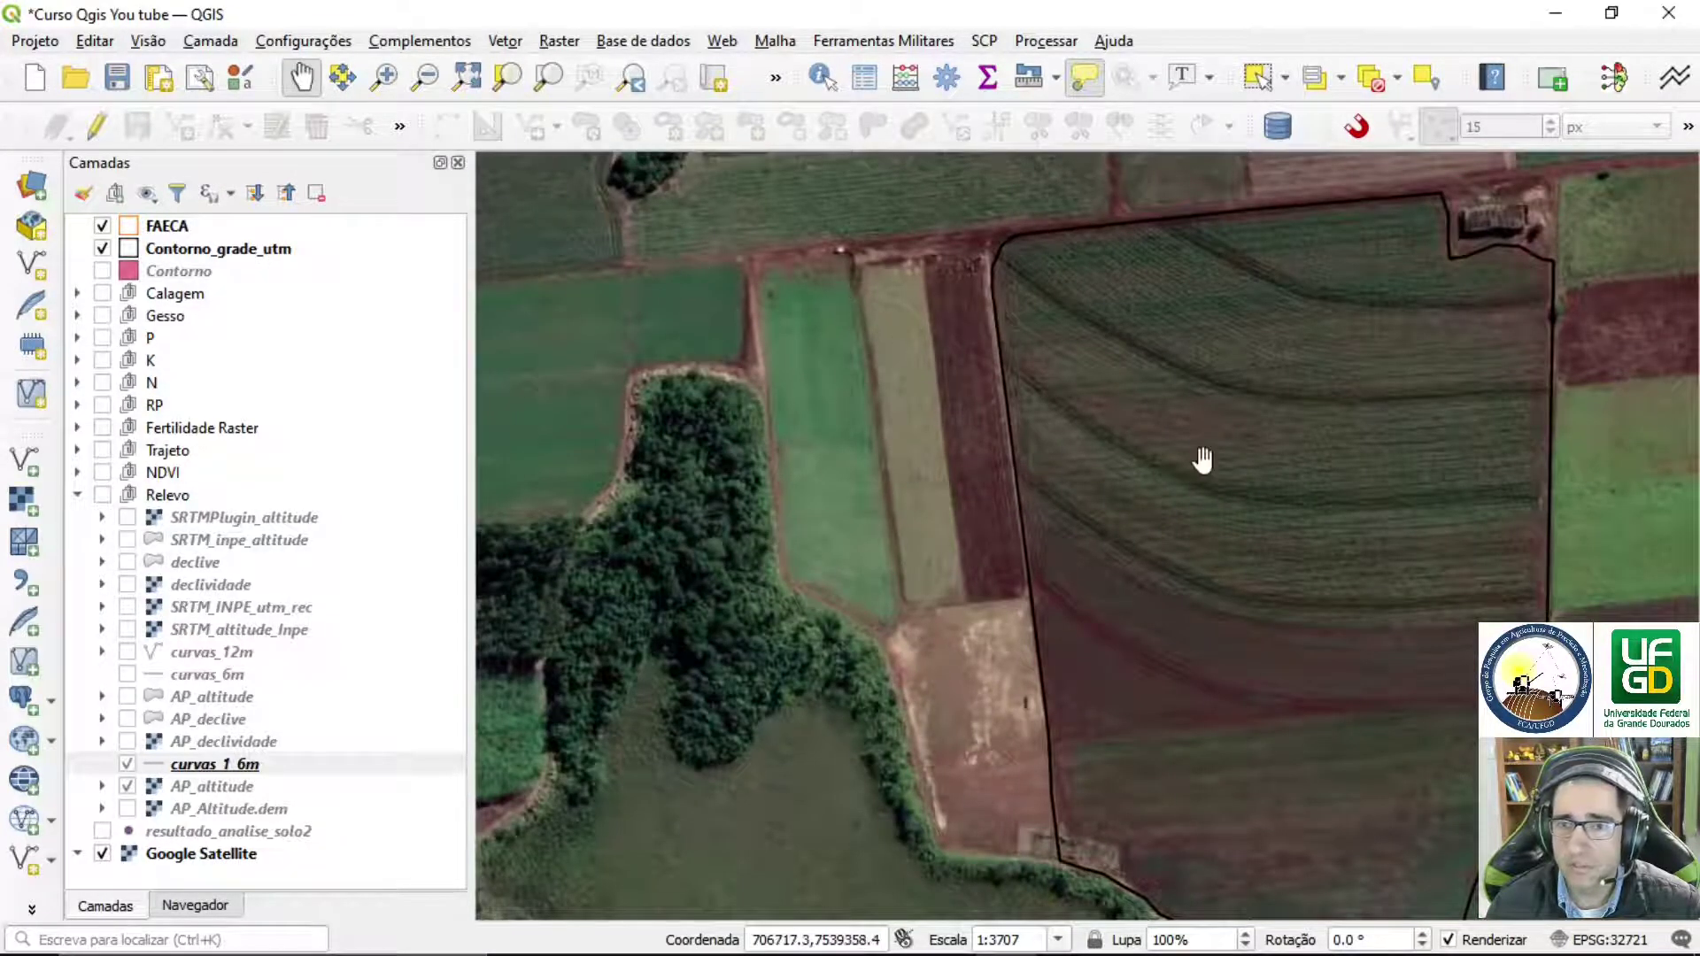
drag(1199, 459, 917, 416)
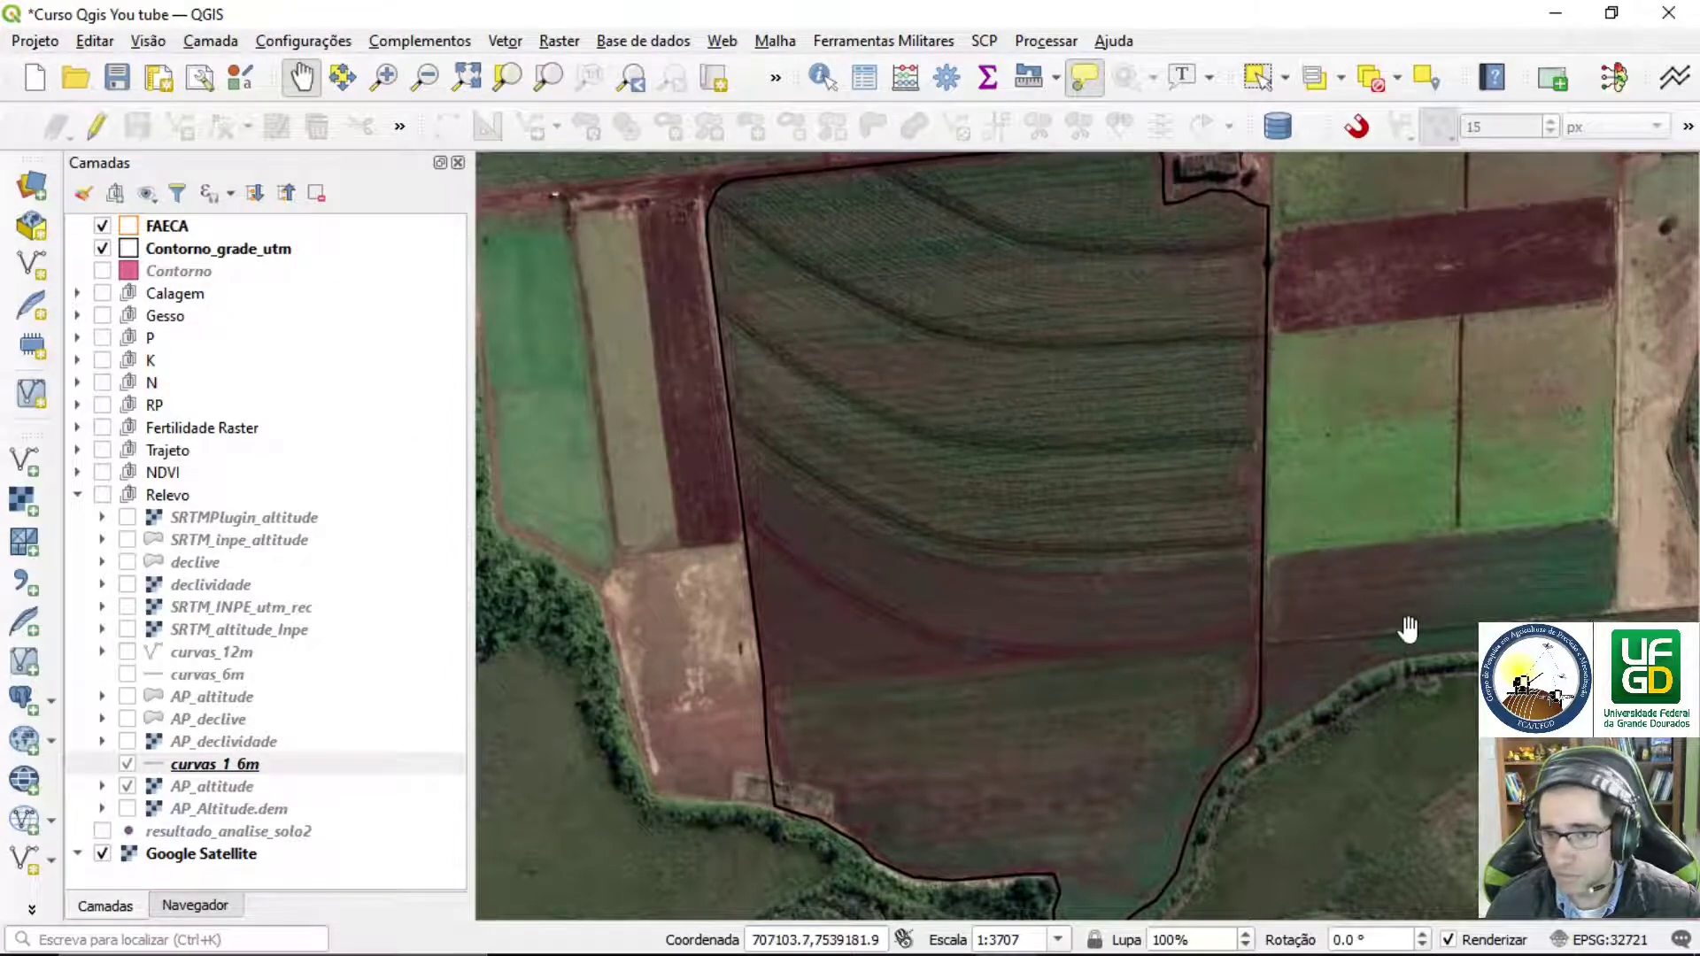
scroll(1408, 629, down, 1)
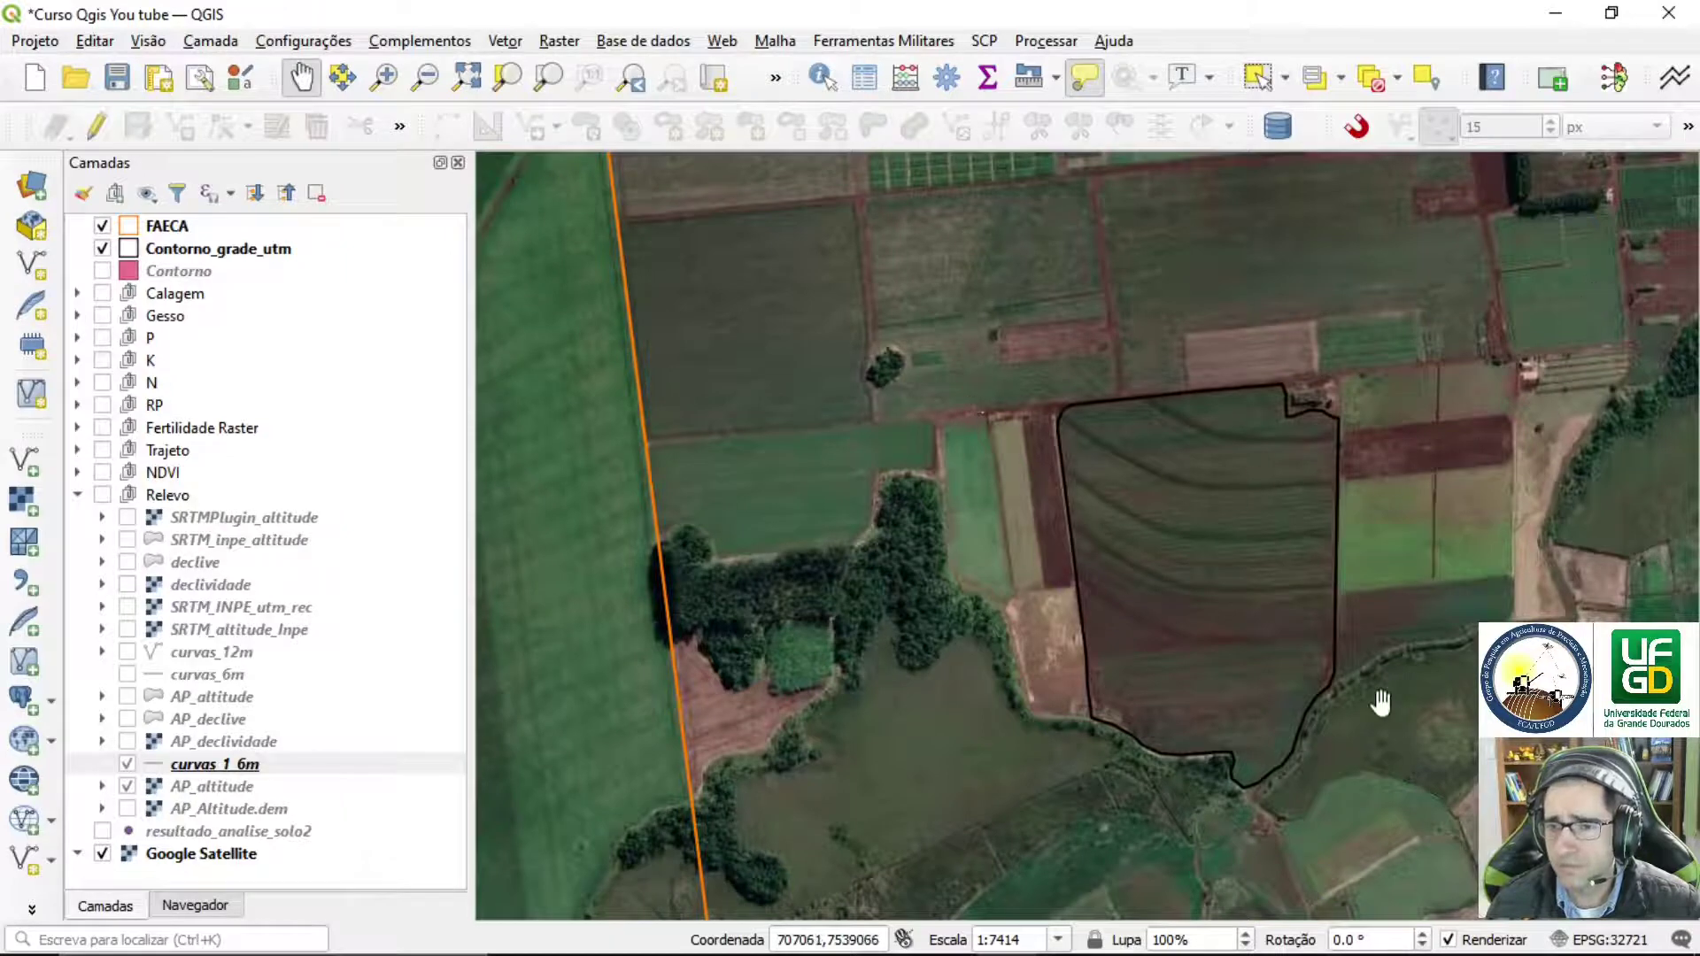
drag(1233, 650, 1021, 564)
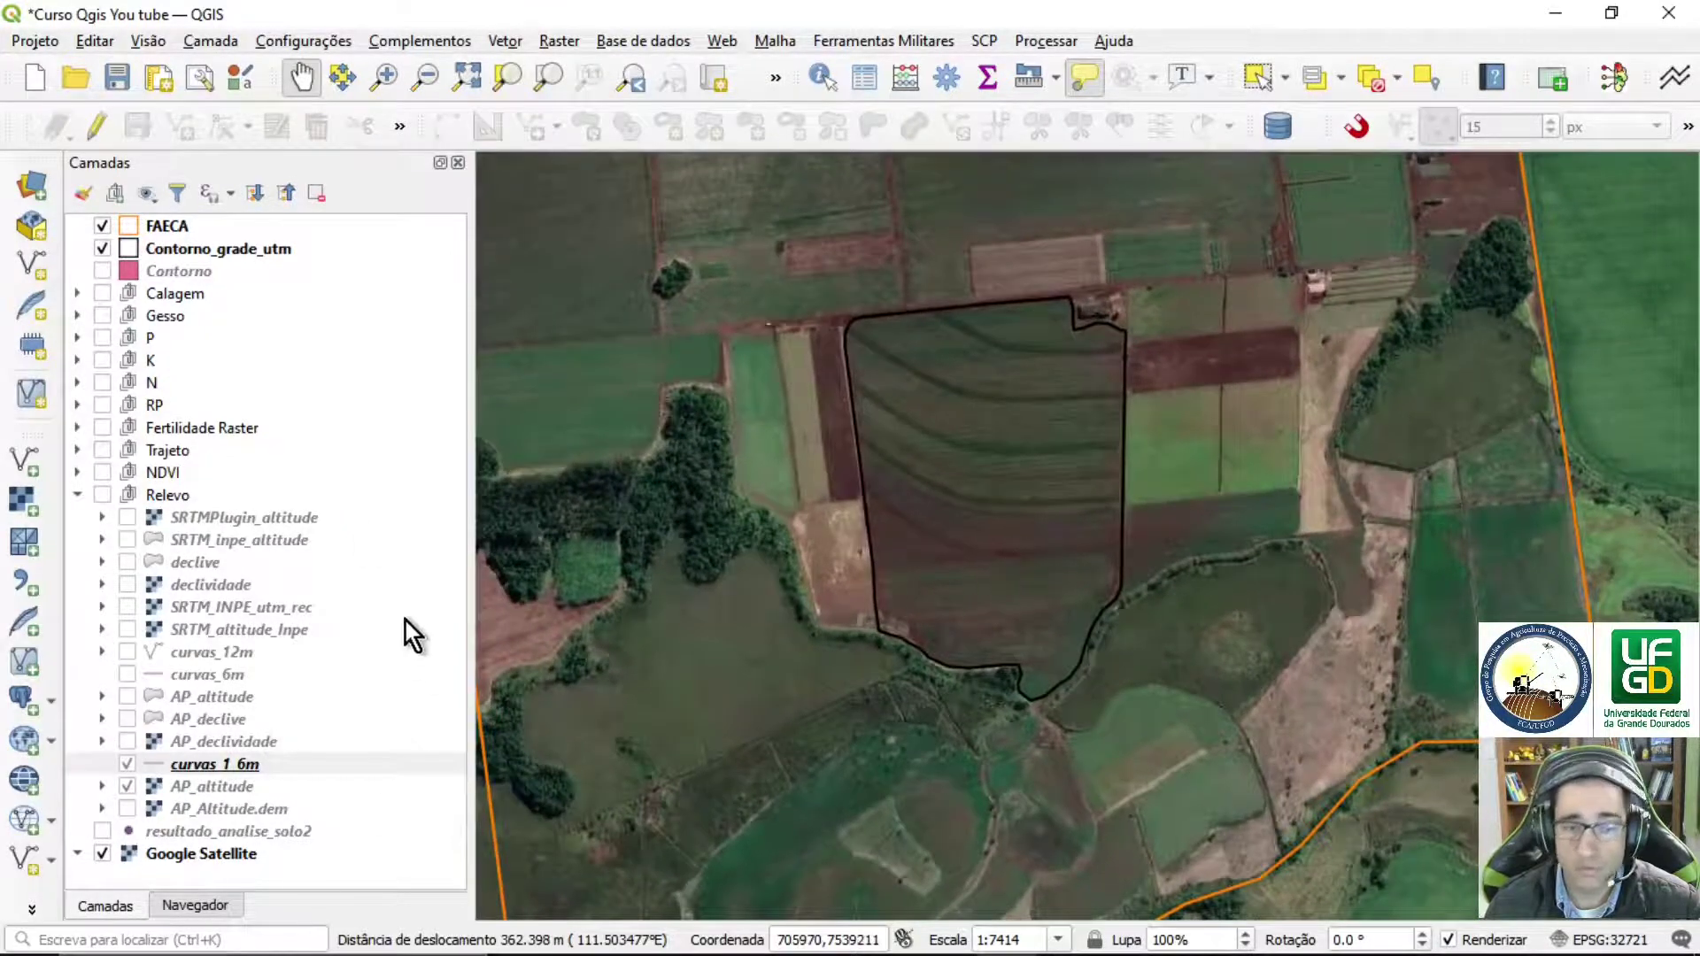
scroll(998, 668, up, 1)
drag(1001, 670, 1063, 785)
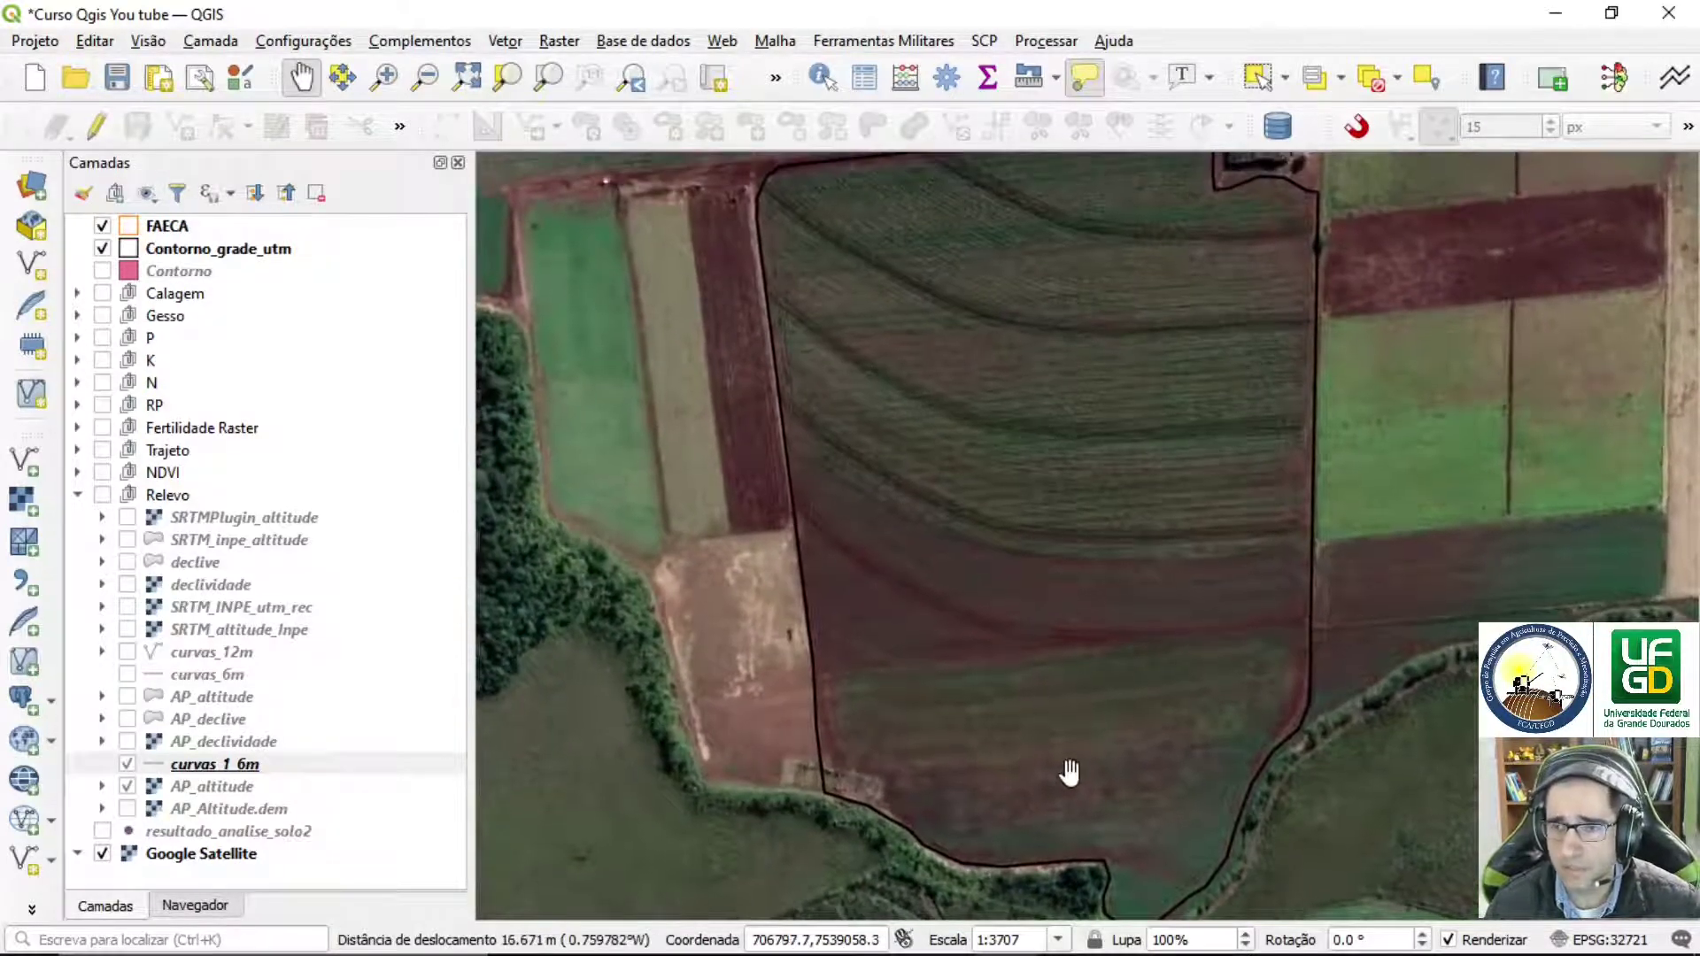
click(179, 247)
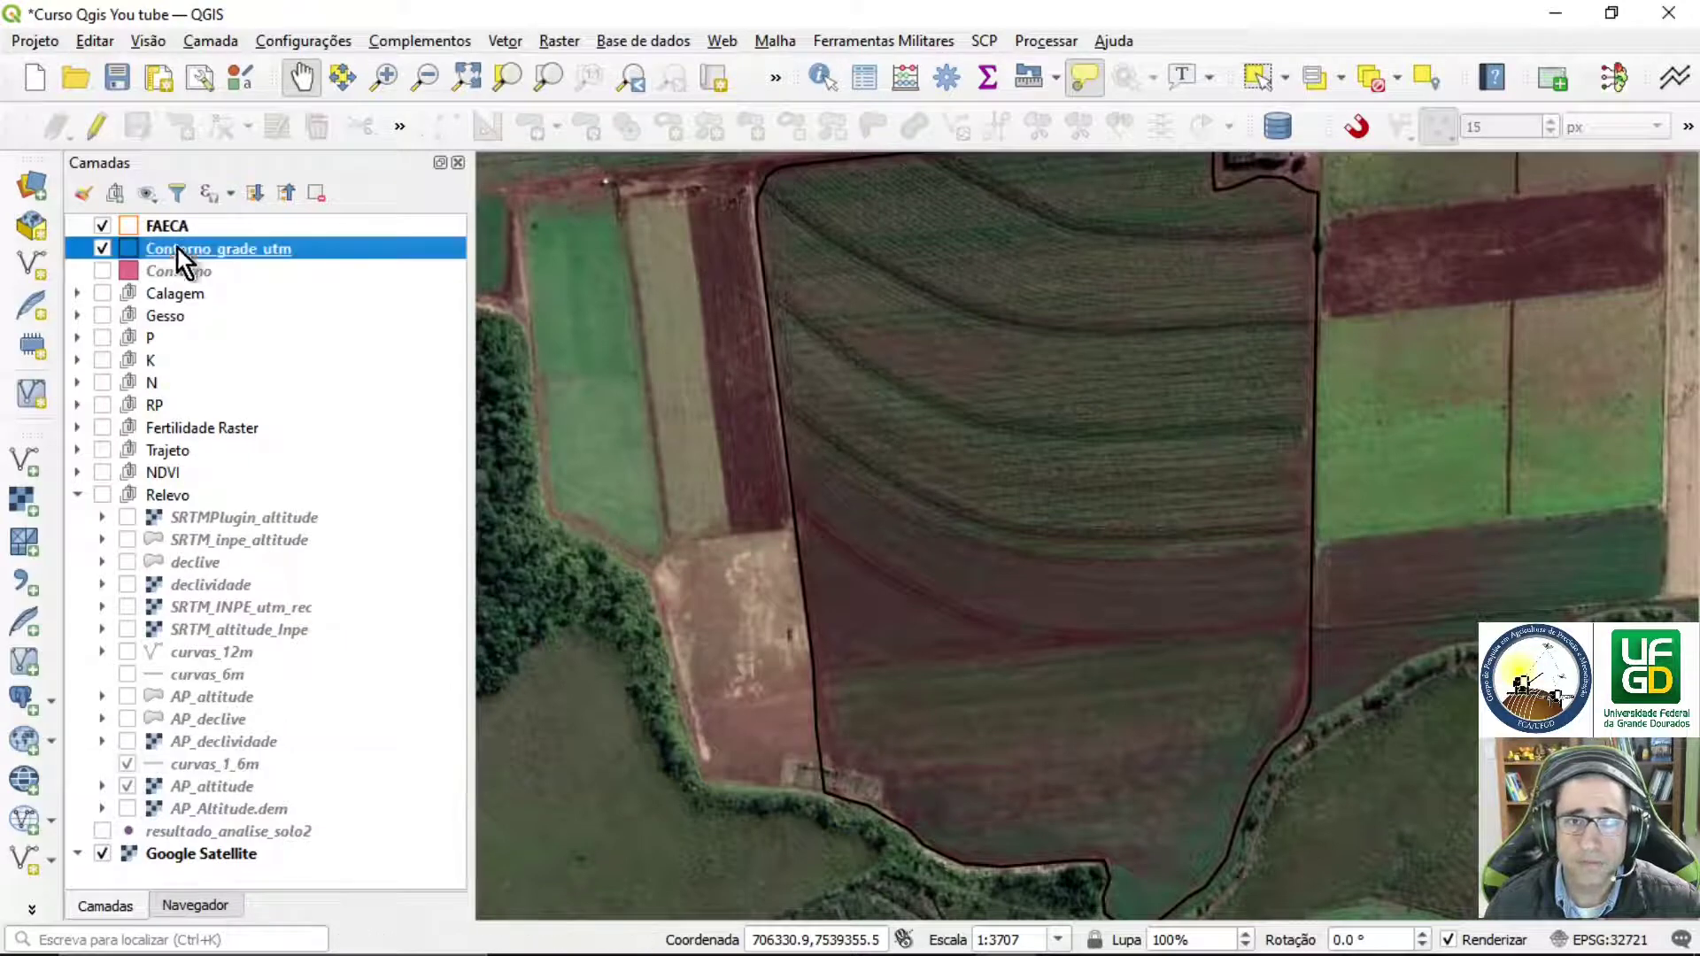
click(548, 78)
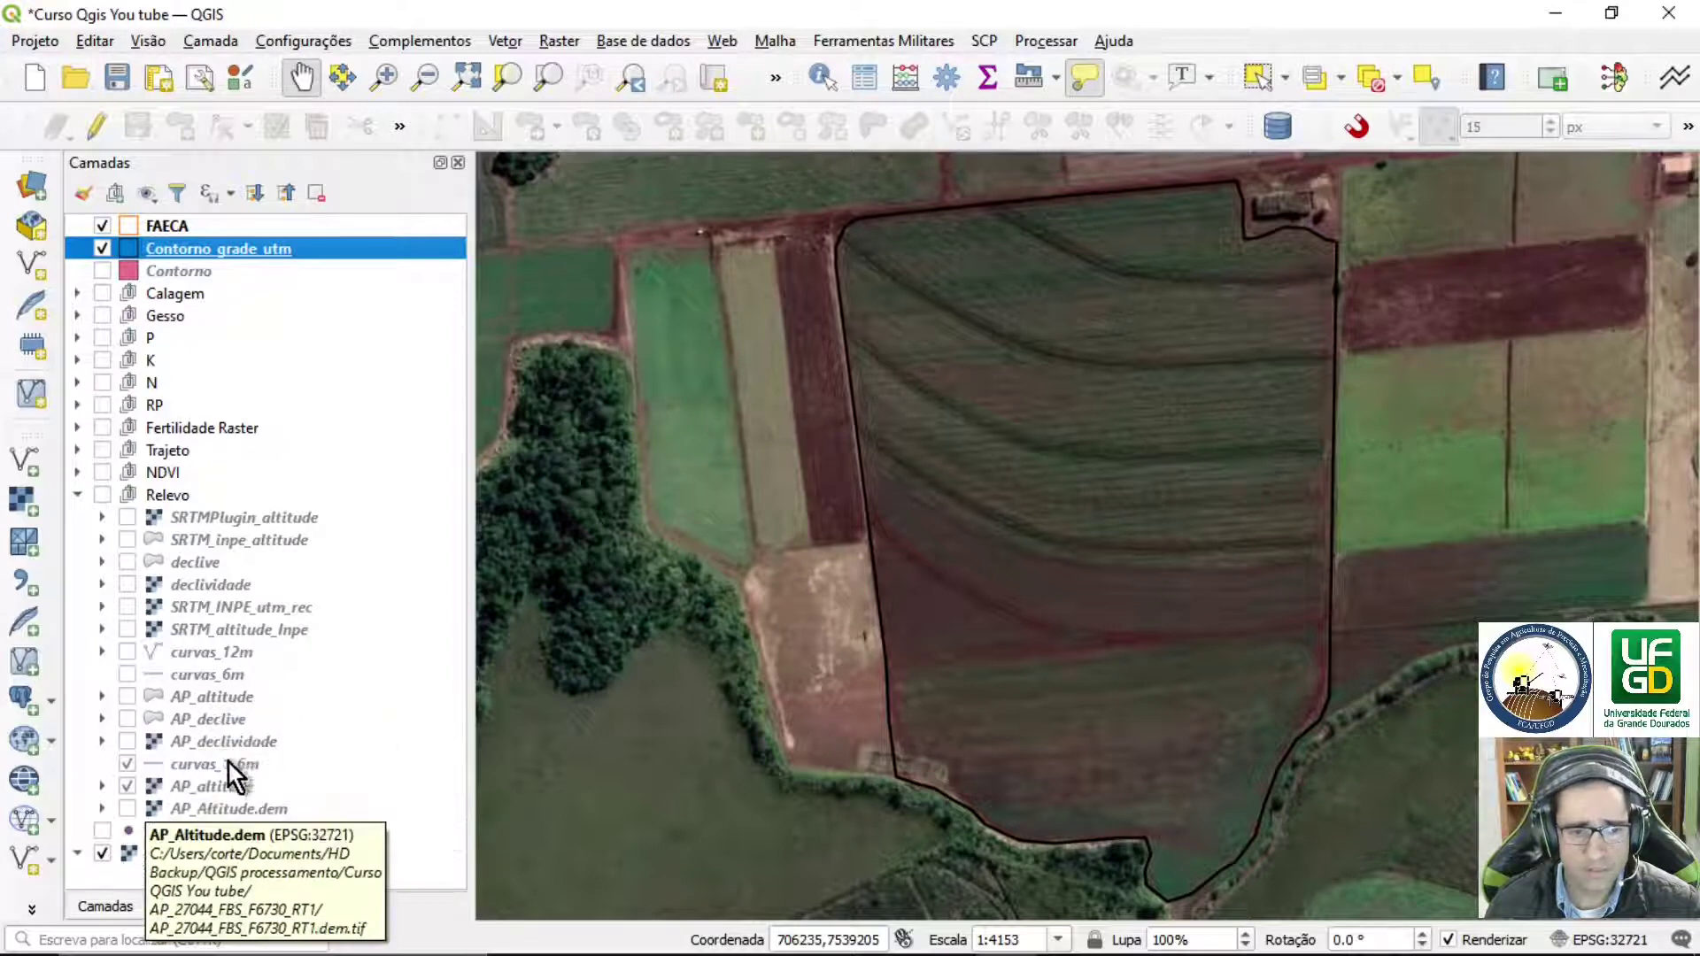
- Move the curvas_1_6m layer directly below curvas_6m in the Relevo group
click(221, 763)
drag(217, 687, 218, 690)
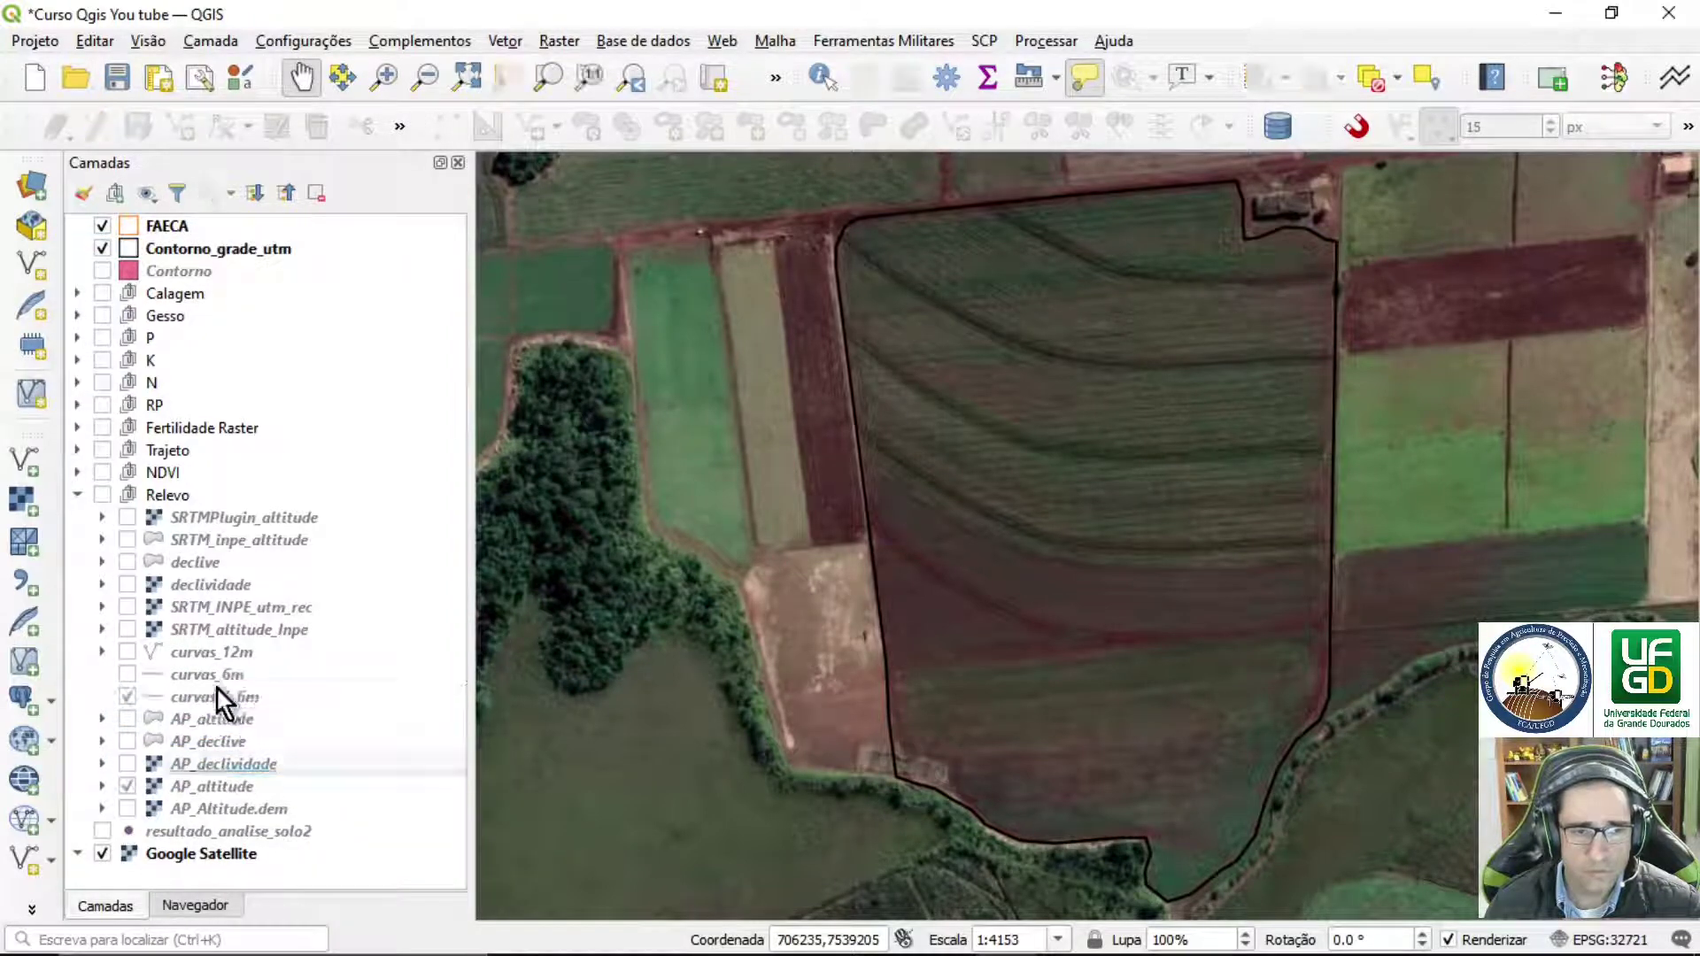
- Show the Relevo group again and view the 1.6 m contours over the altitude raster around the Contorno_grade_utm outline
click(104, 496)
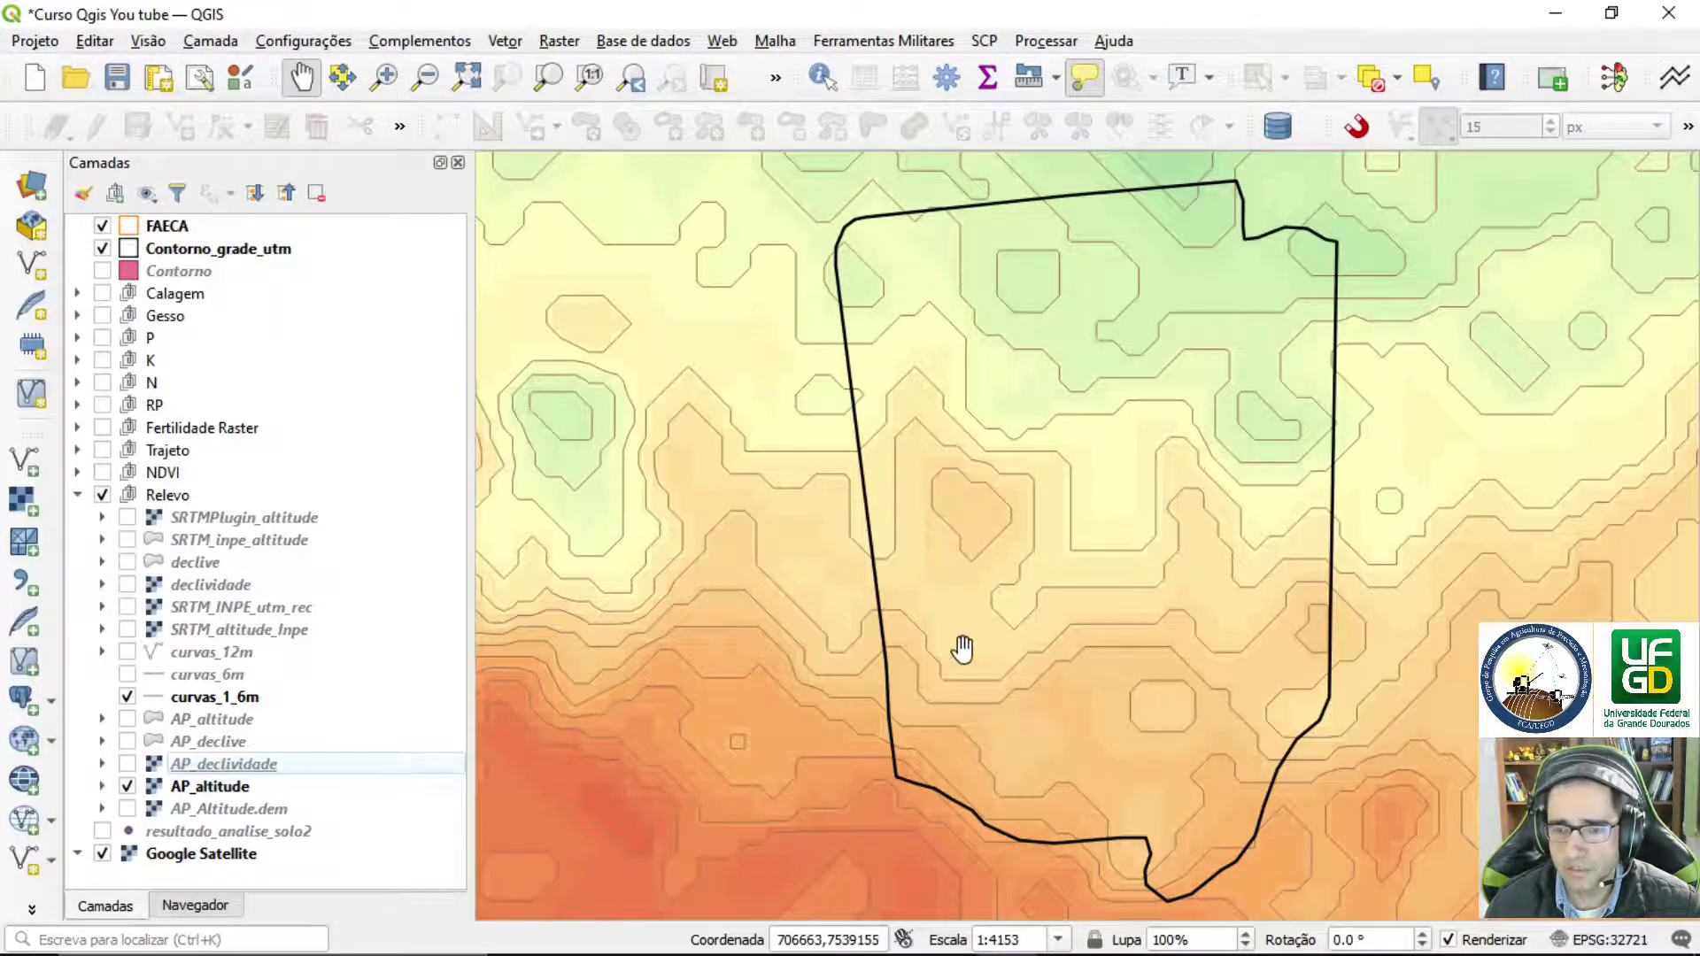
scroll(962, 649, up, 1)
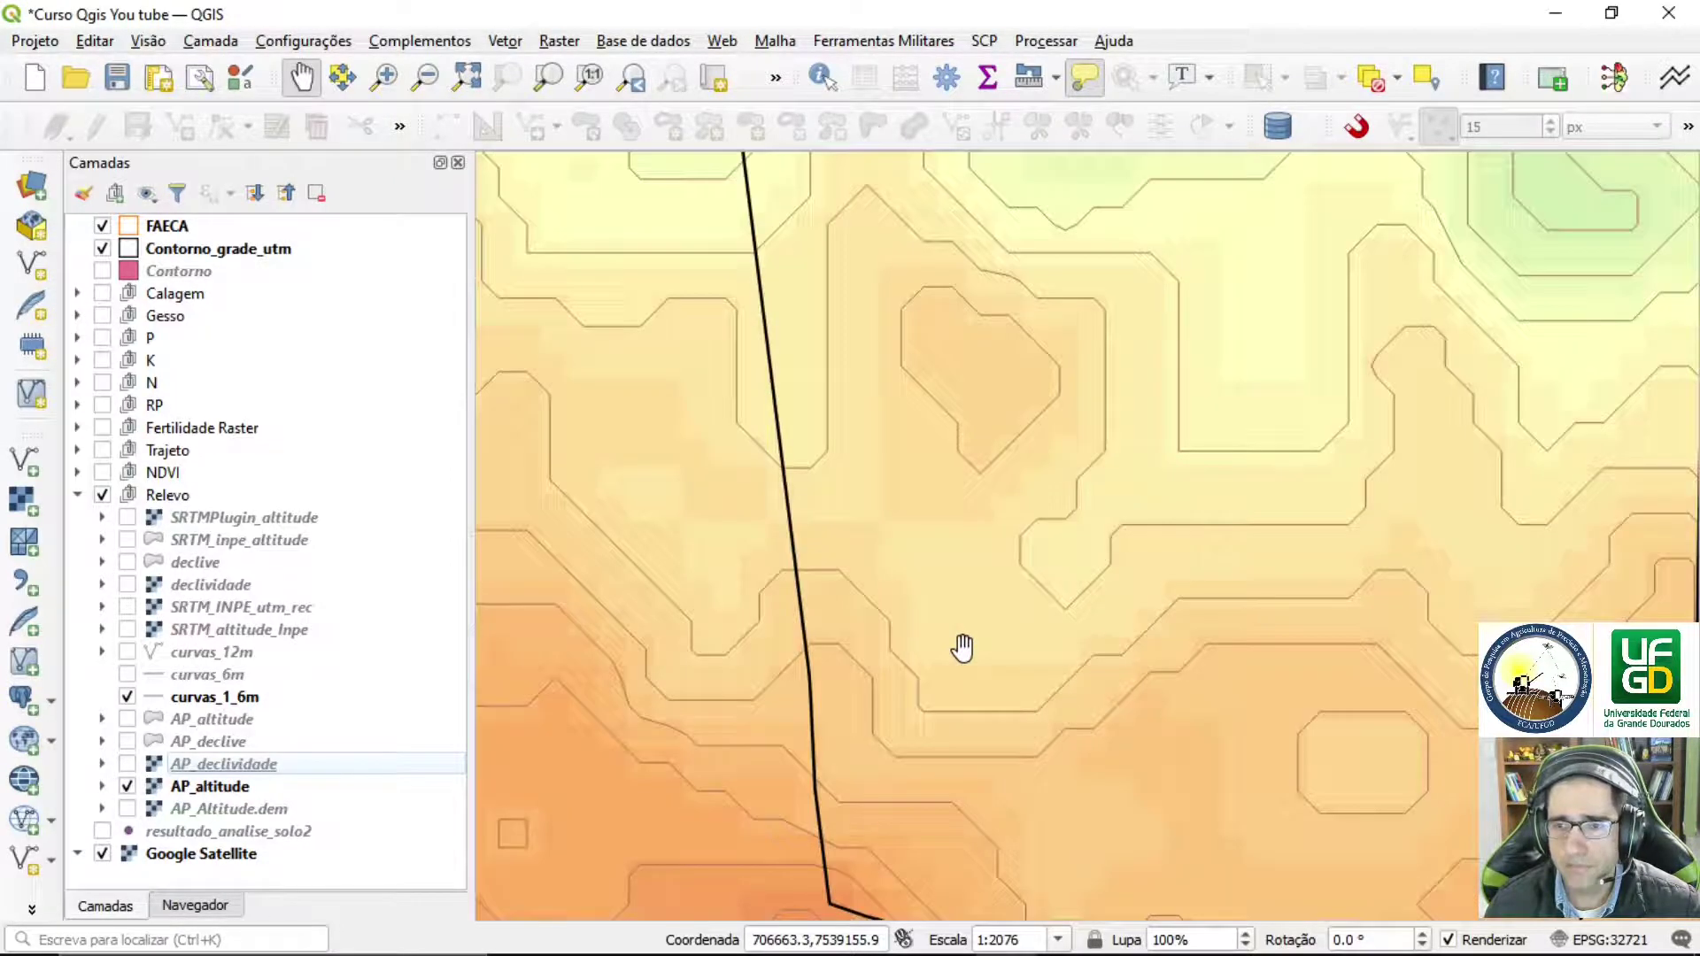
scroll(963, 649, down, 2)
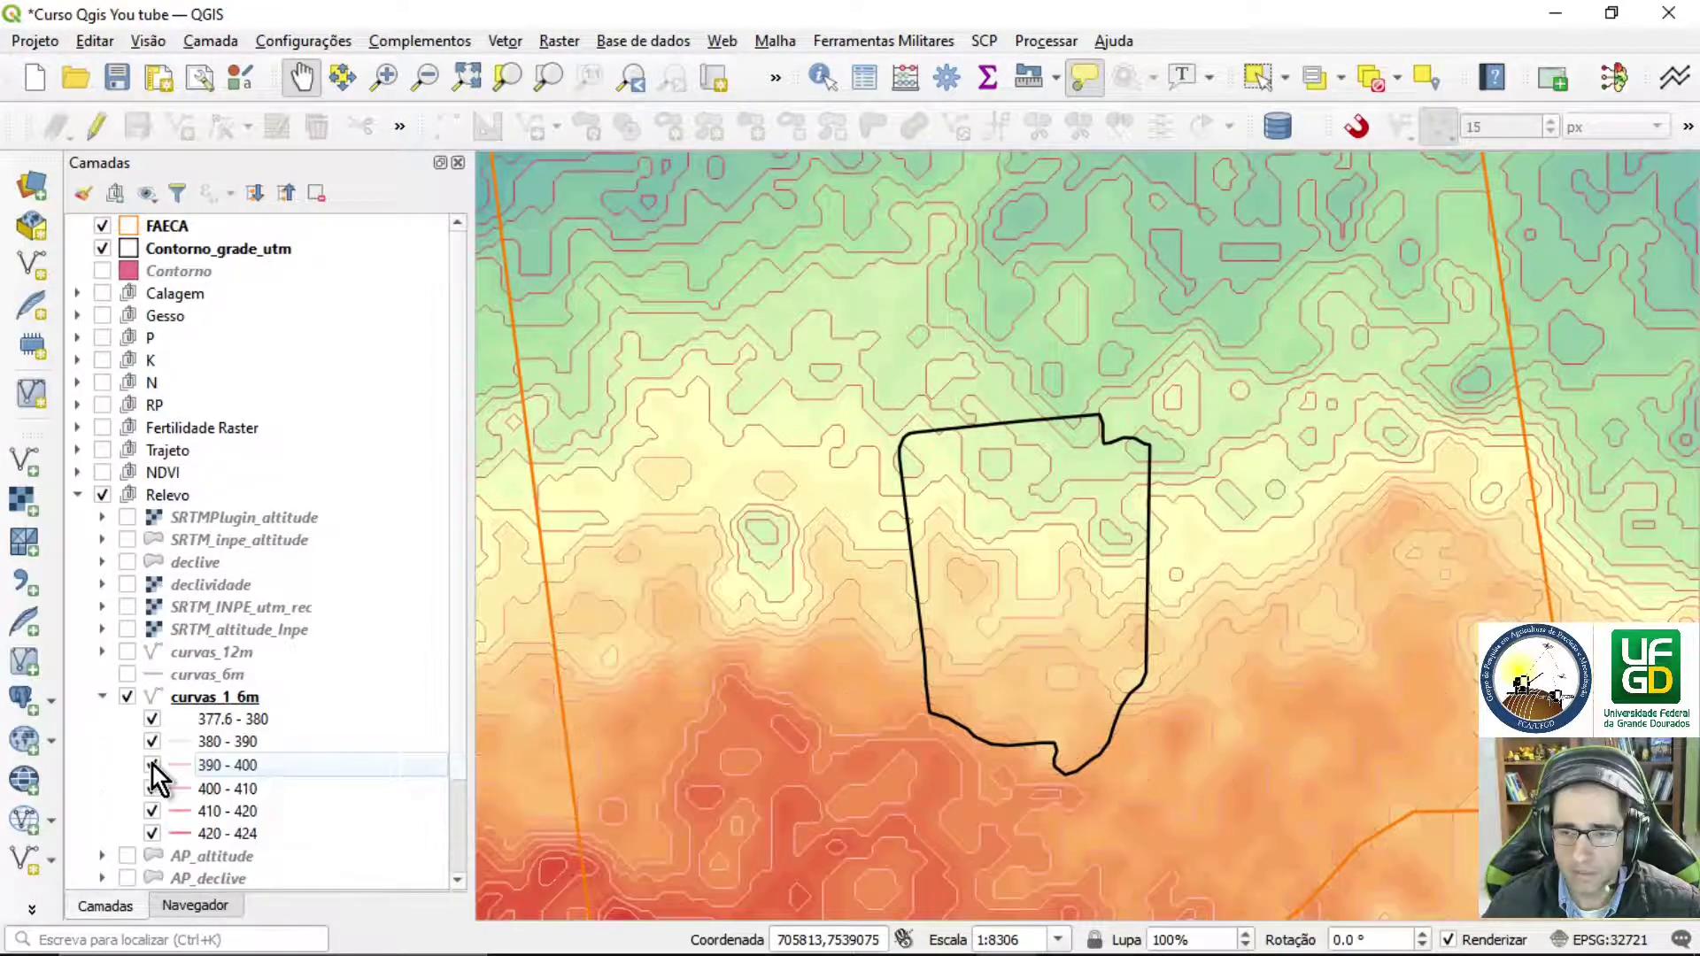
- Toggle the 390 - 400, 380 - 390 and 400 - 410 classes of curvas_1_6m to examine which contours each one covers
click(152, 764)
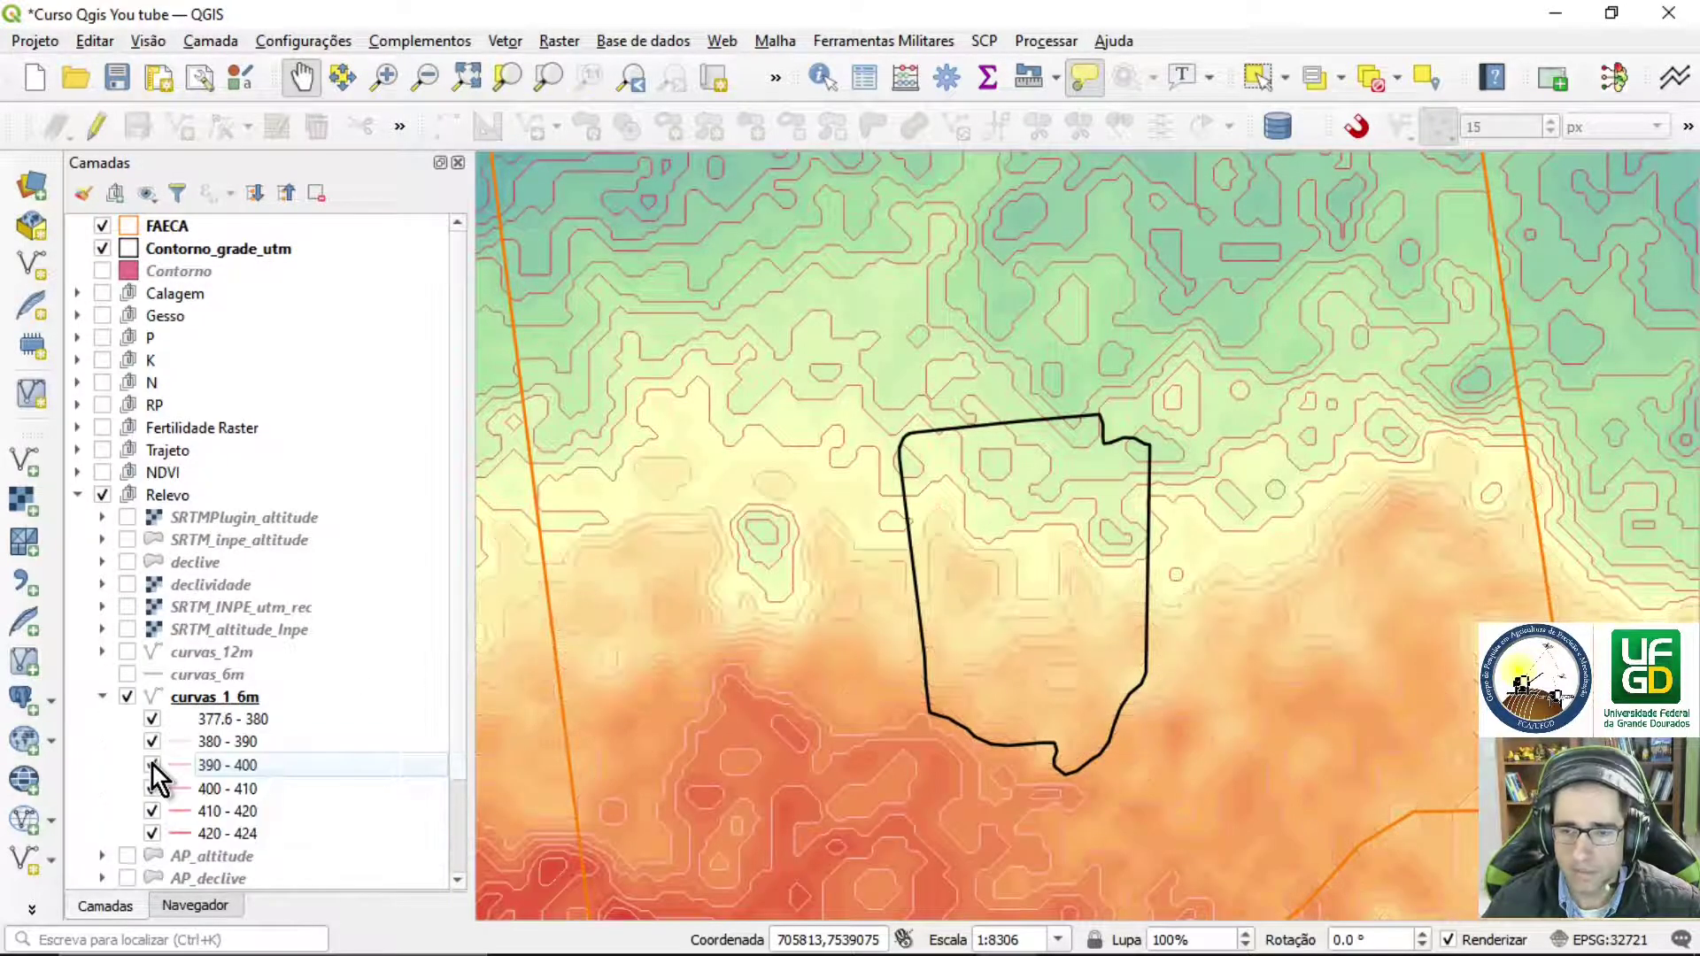
click(153, 765)
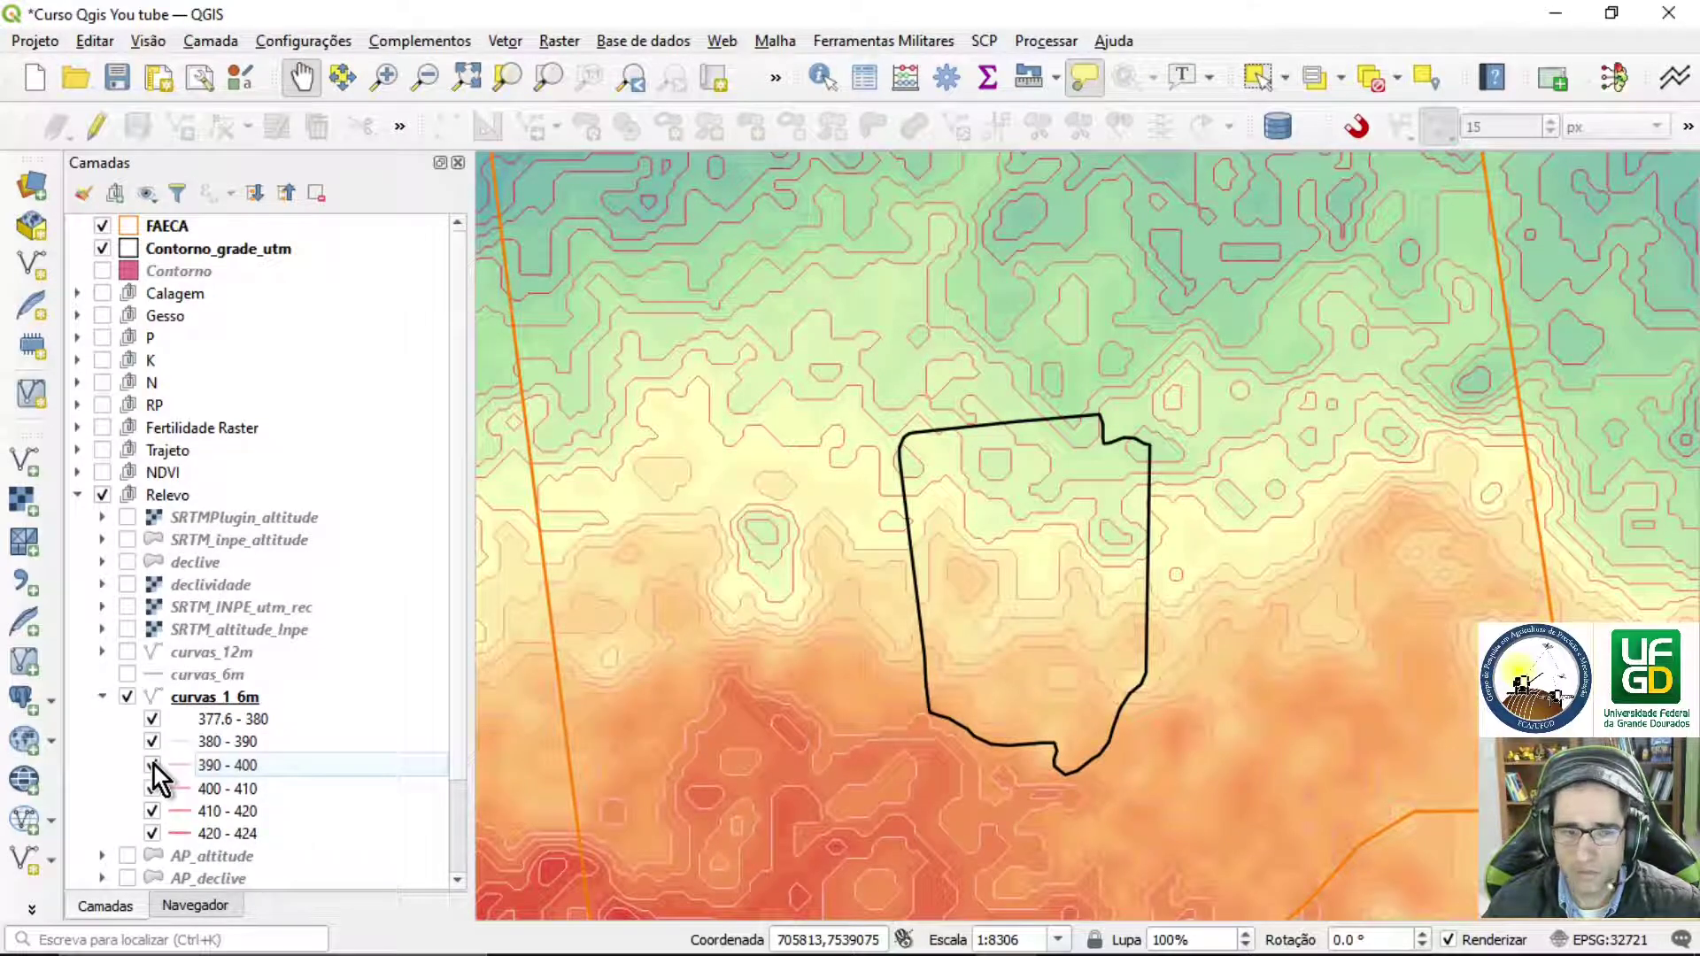
click(153, 765)
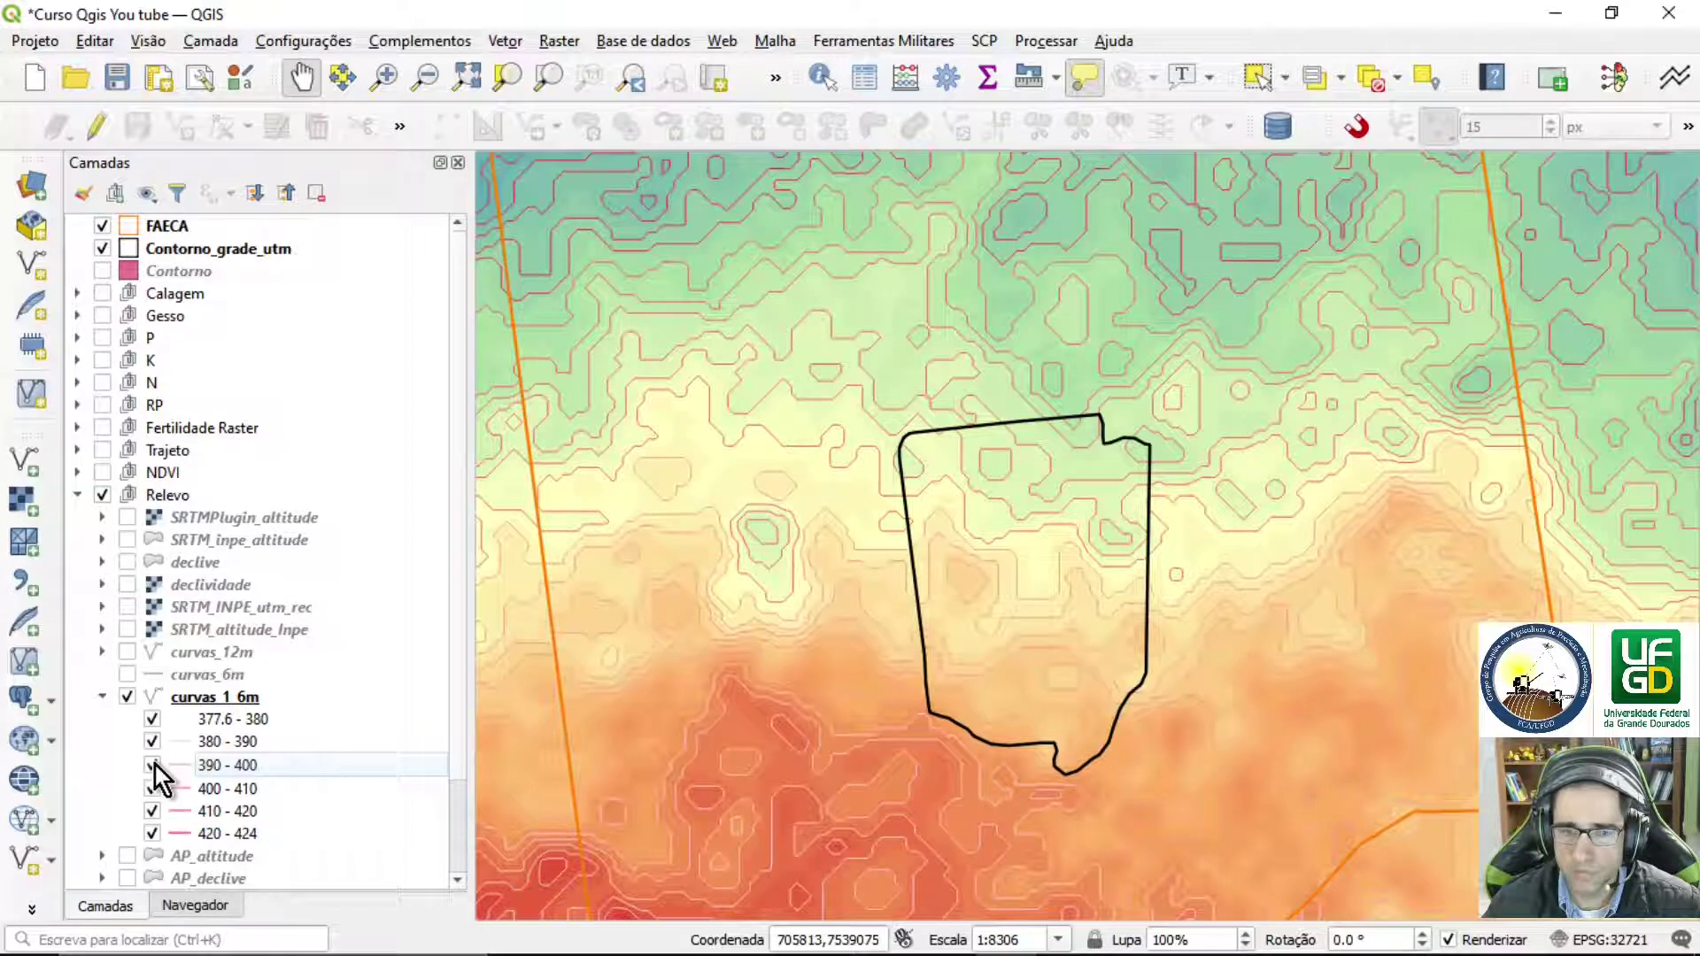
click(152, 765)
click(153, 765)
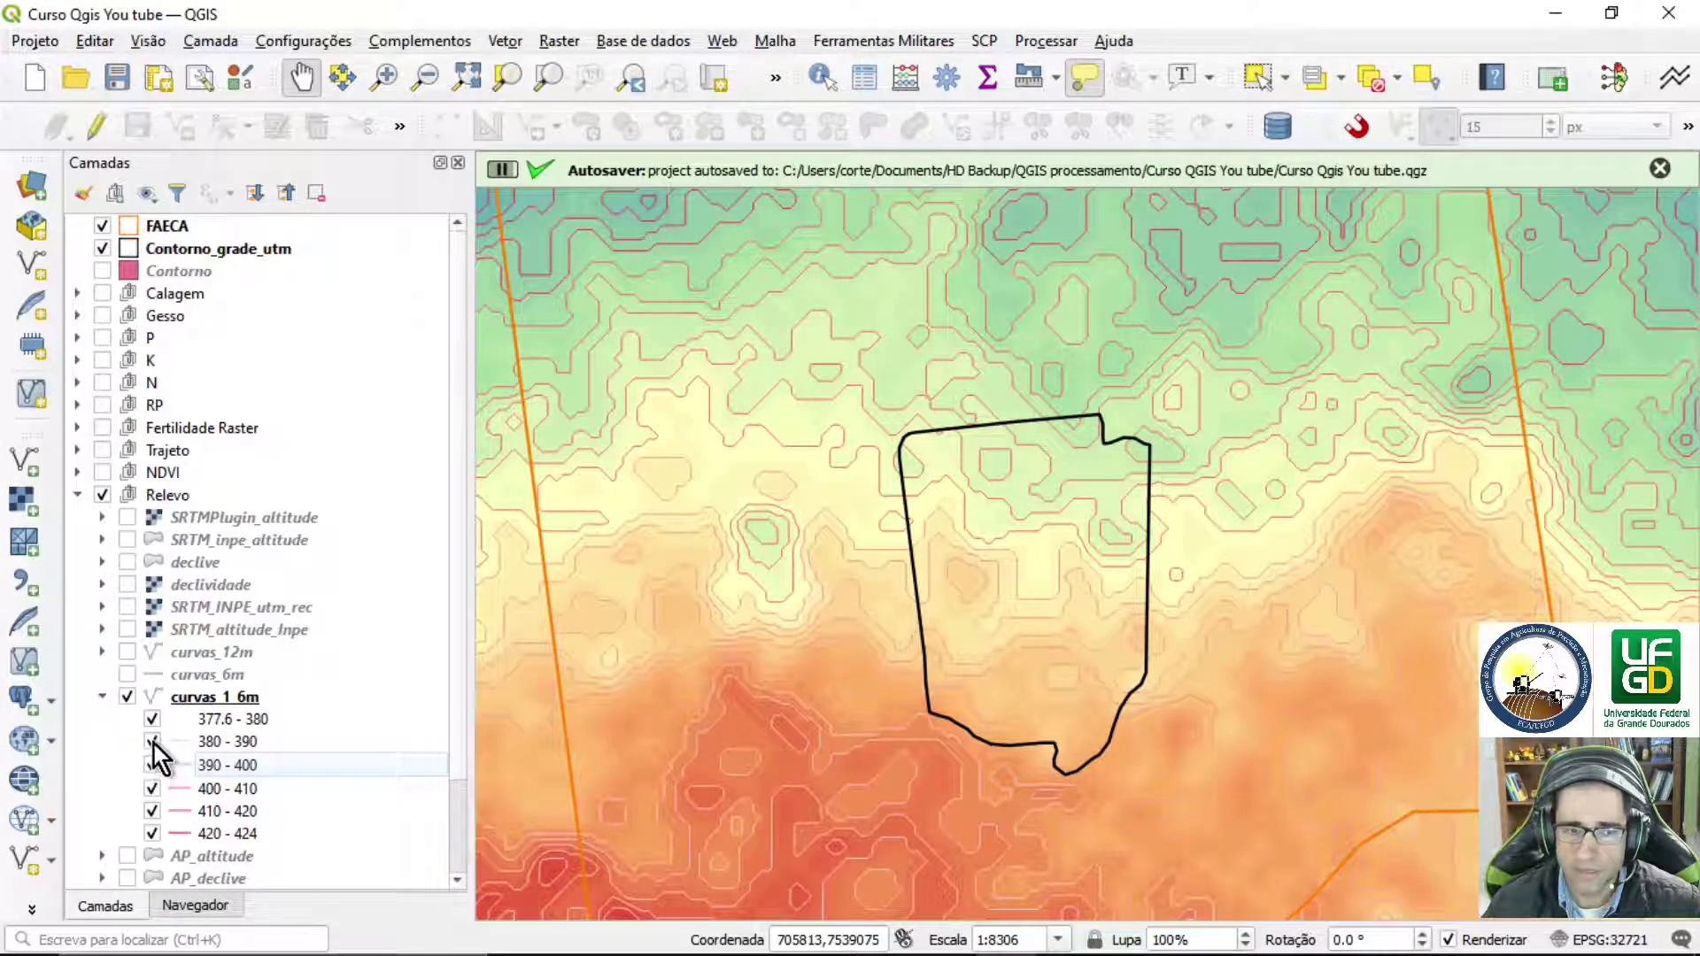
click(153, 742)
click(153, 743)
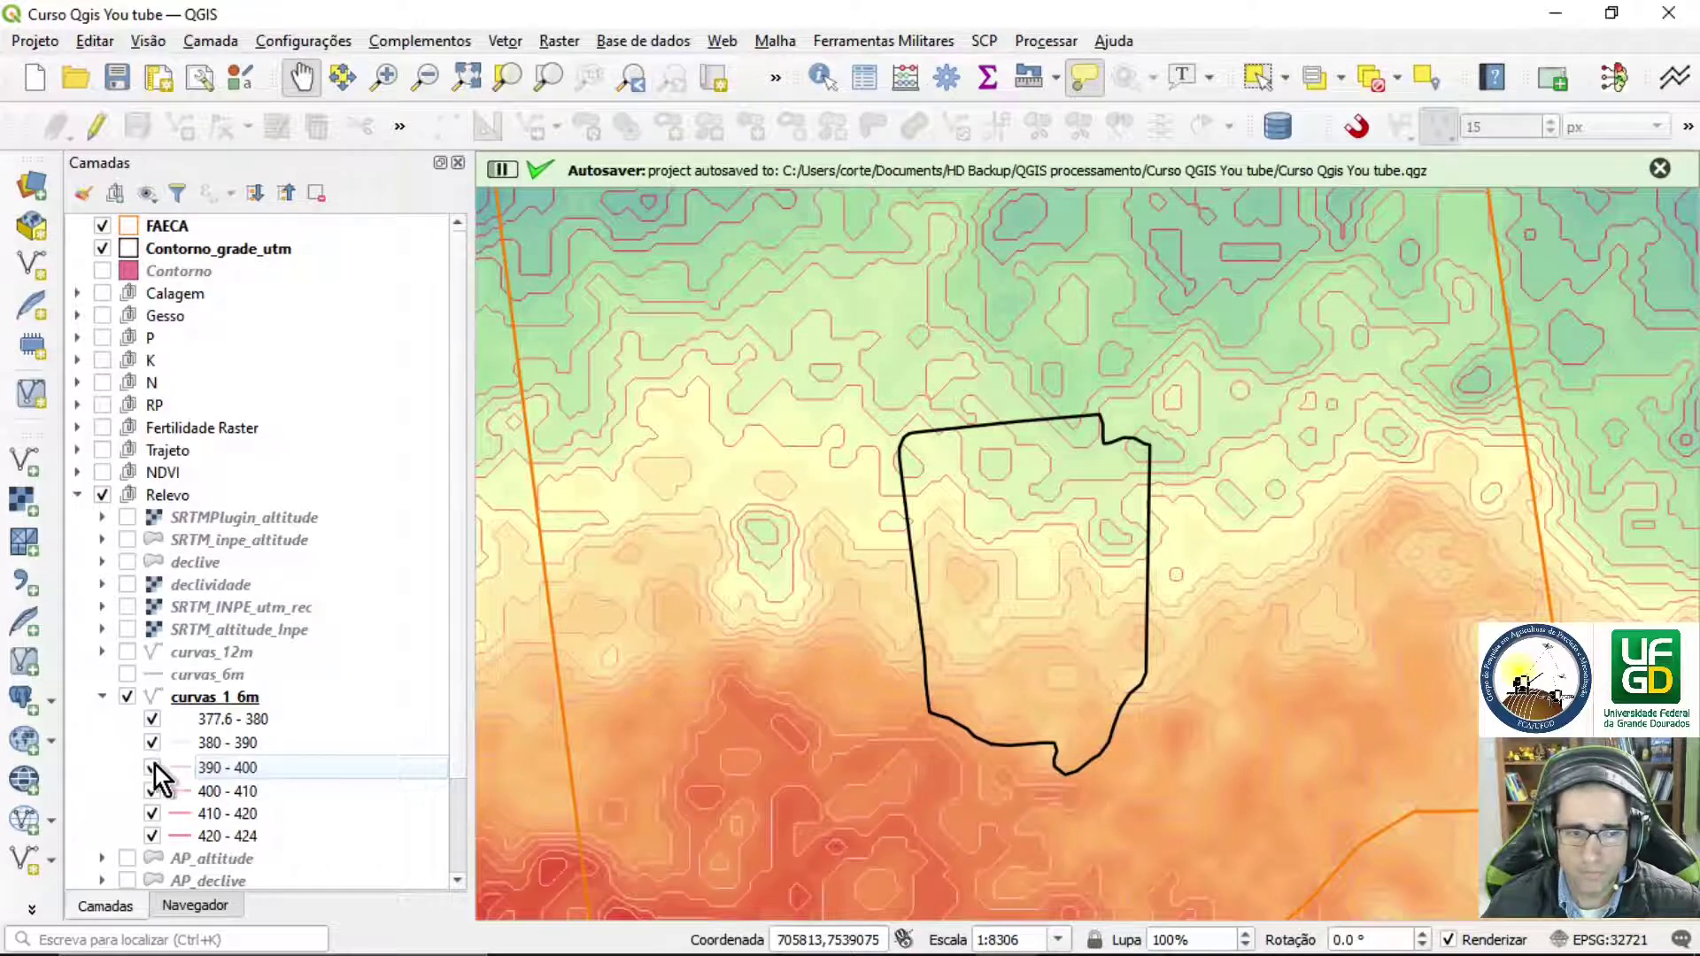
click(150, 790)
click(150, 790)
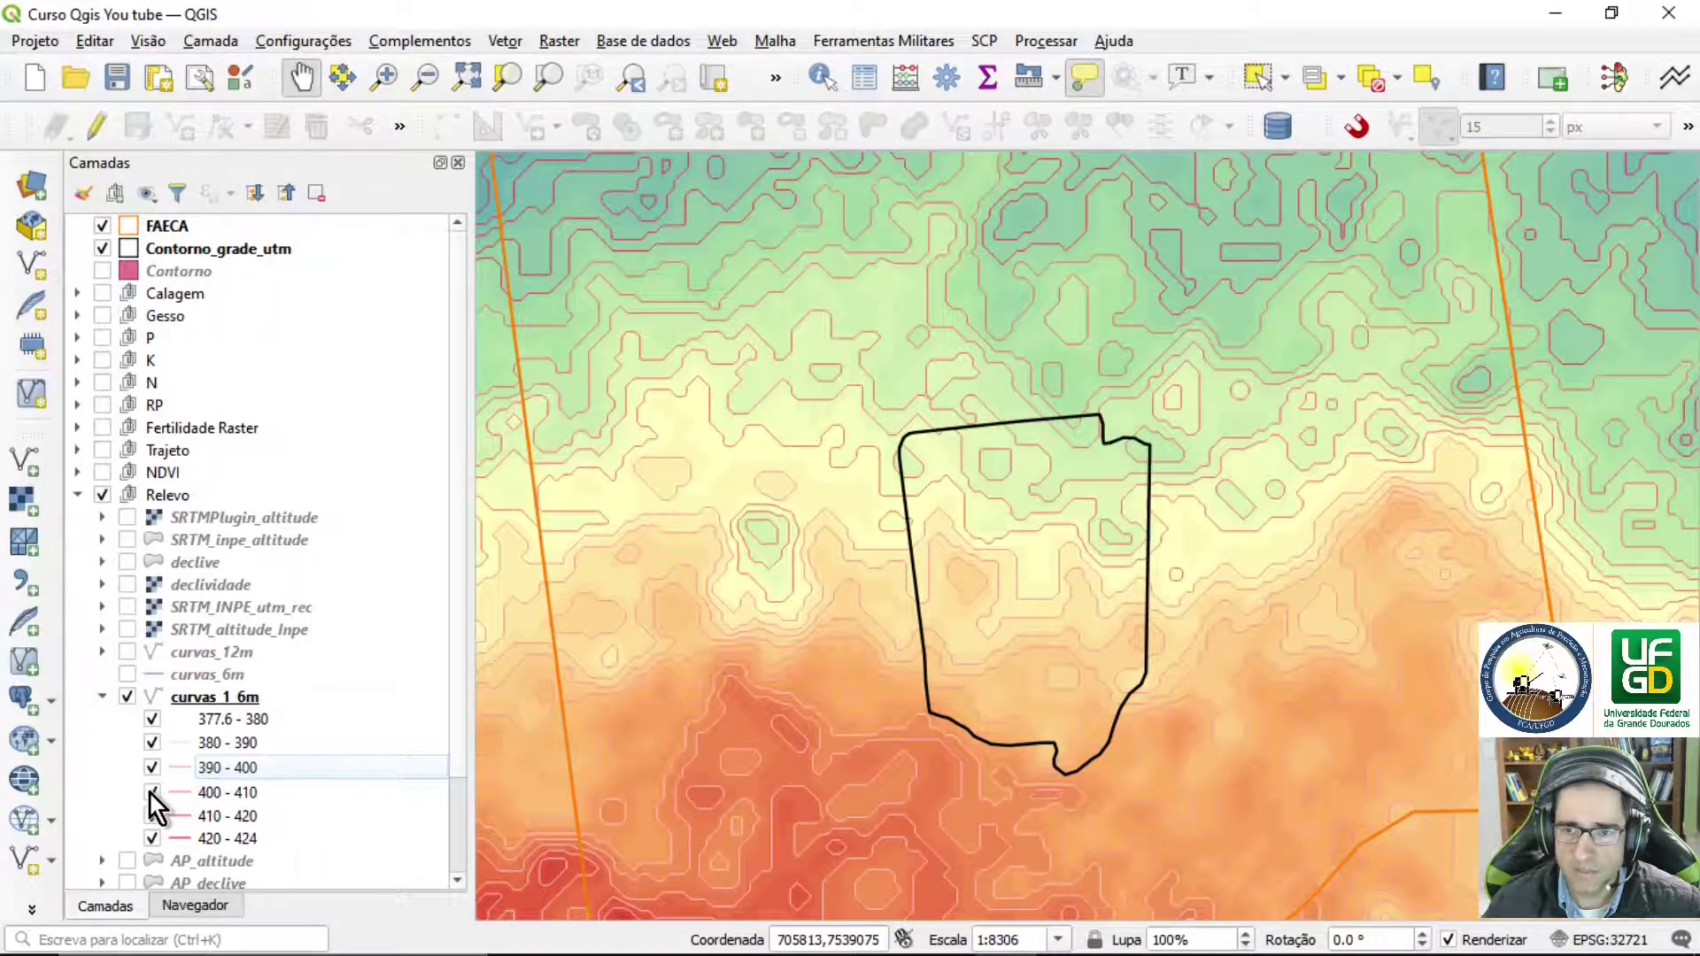
click(150, 791)
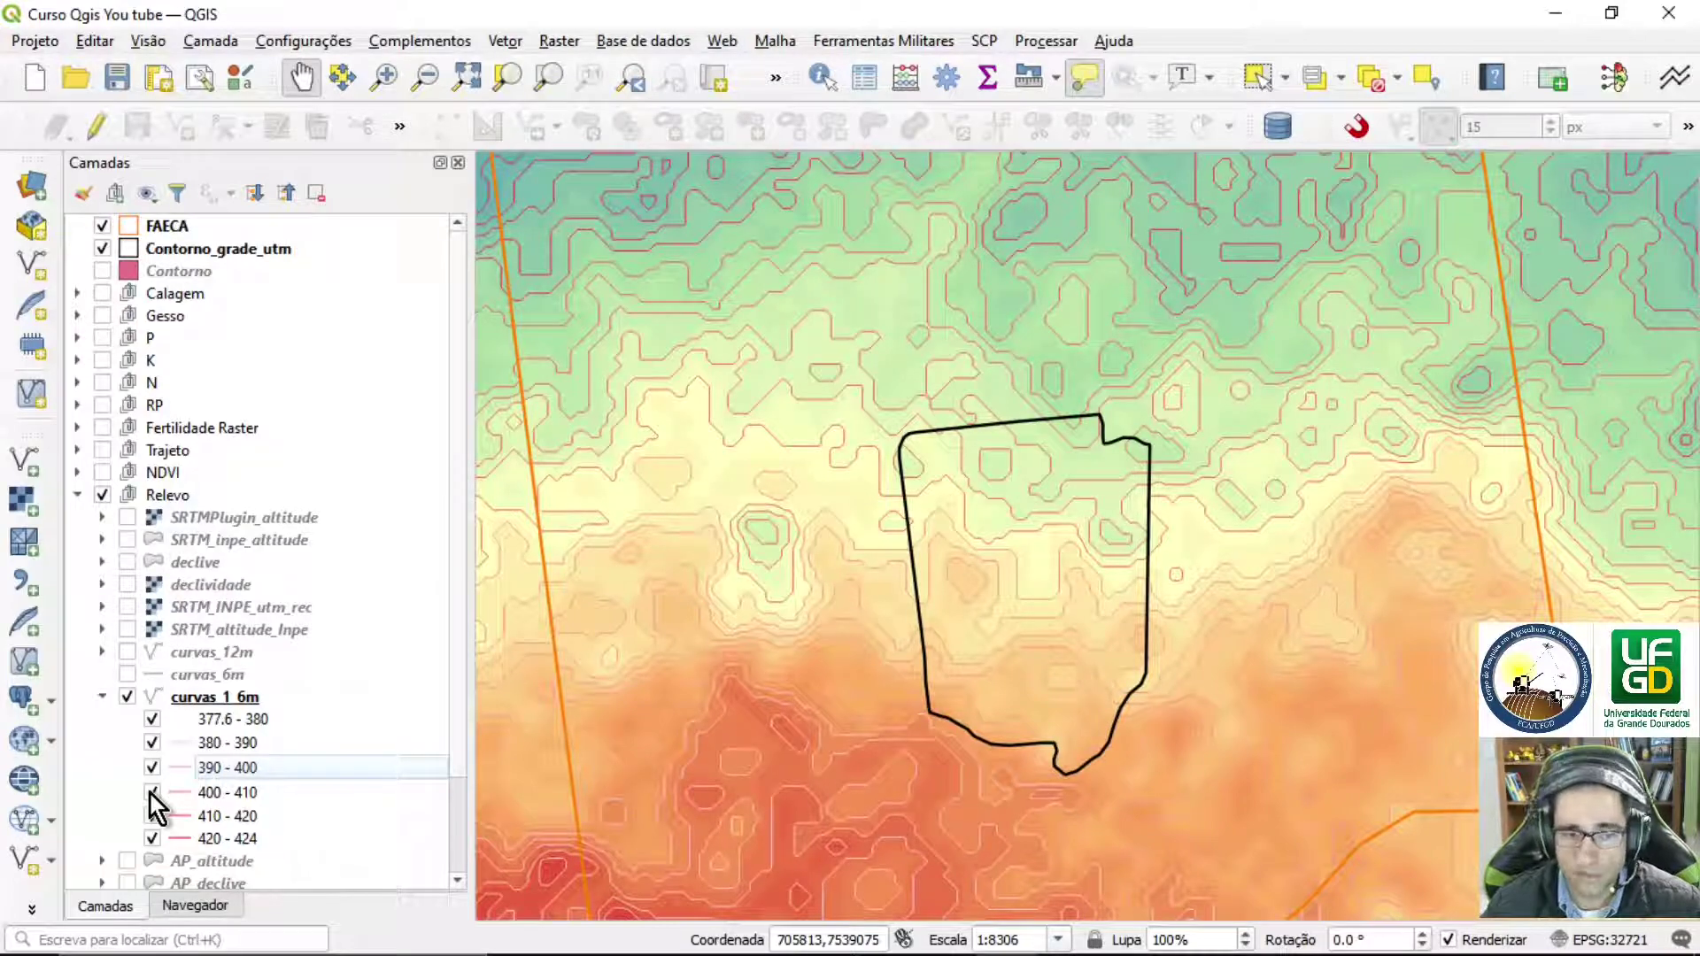
click(150, 793)
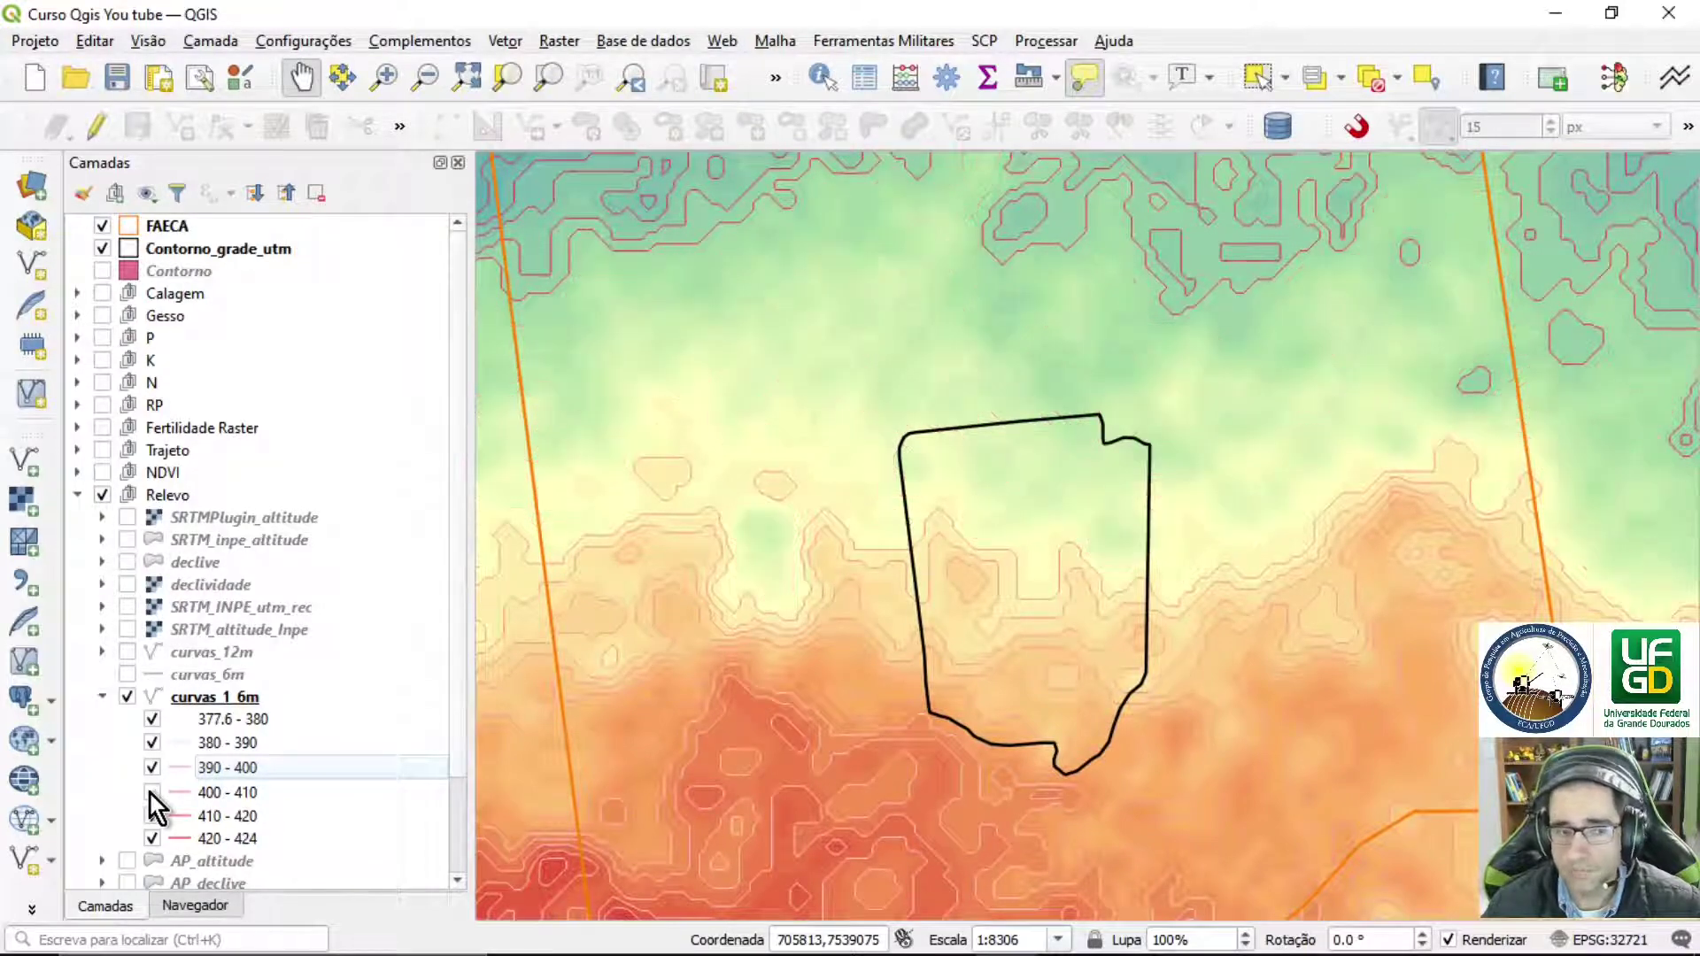
- Collapse the curvas_1_6m classes and replace the visible AP_altitude raster with the AP_altitude polygon layer across the whole FAECA area
click(102, 697)
scroll(920, 589, down, 1)
drag(837, 608, 907, 493)
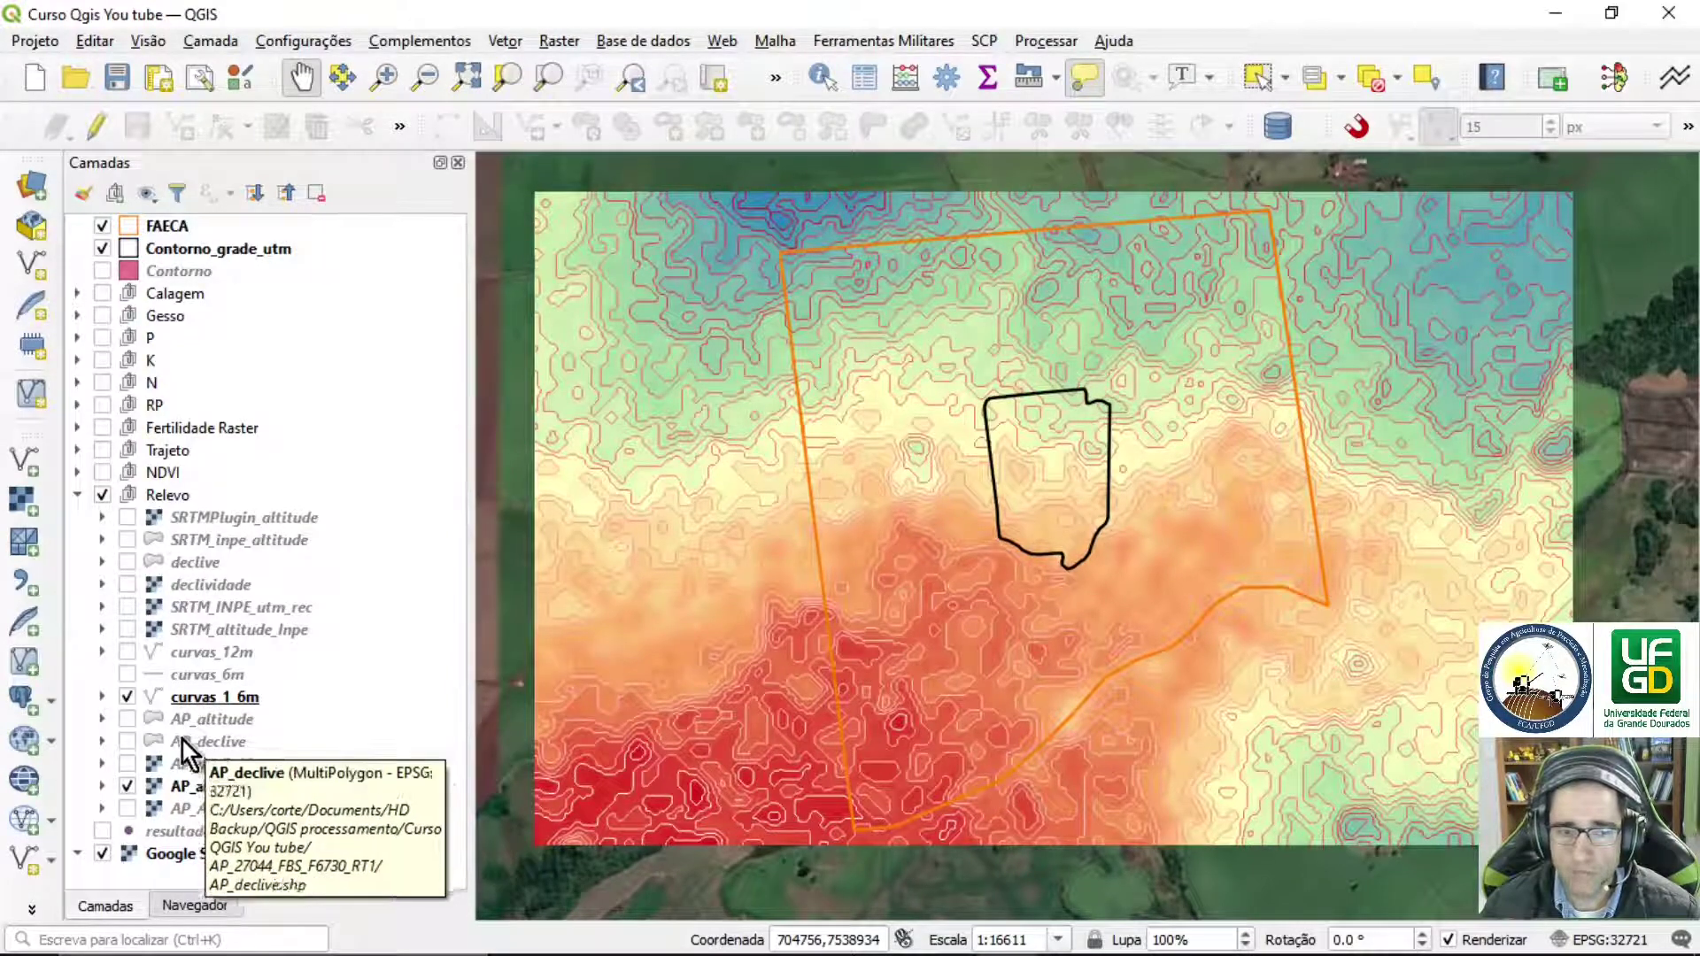
click(124, 784)
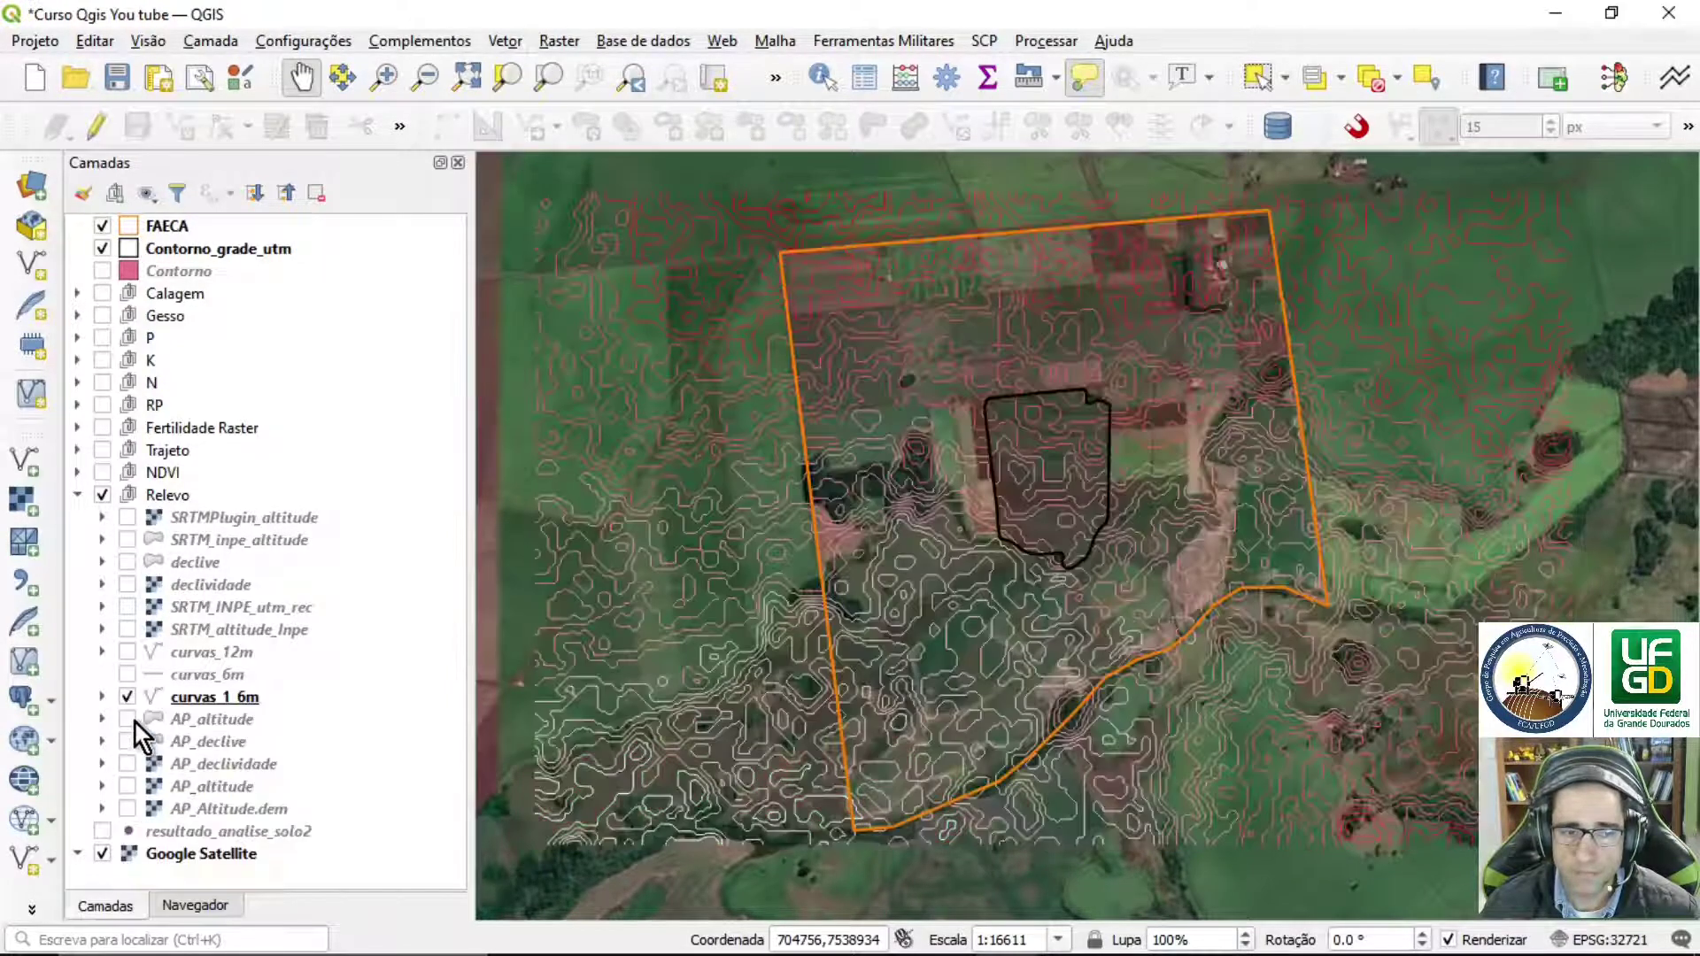
click(129, 720)
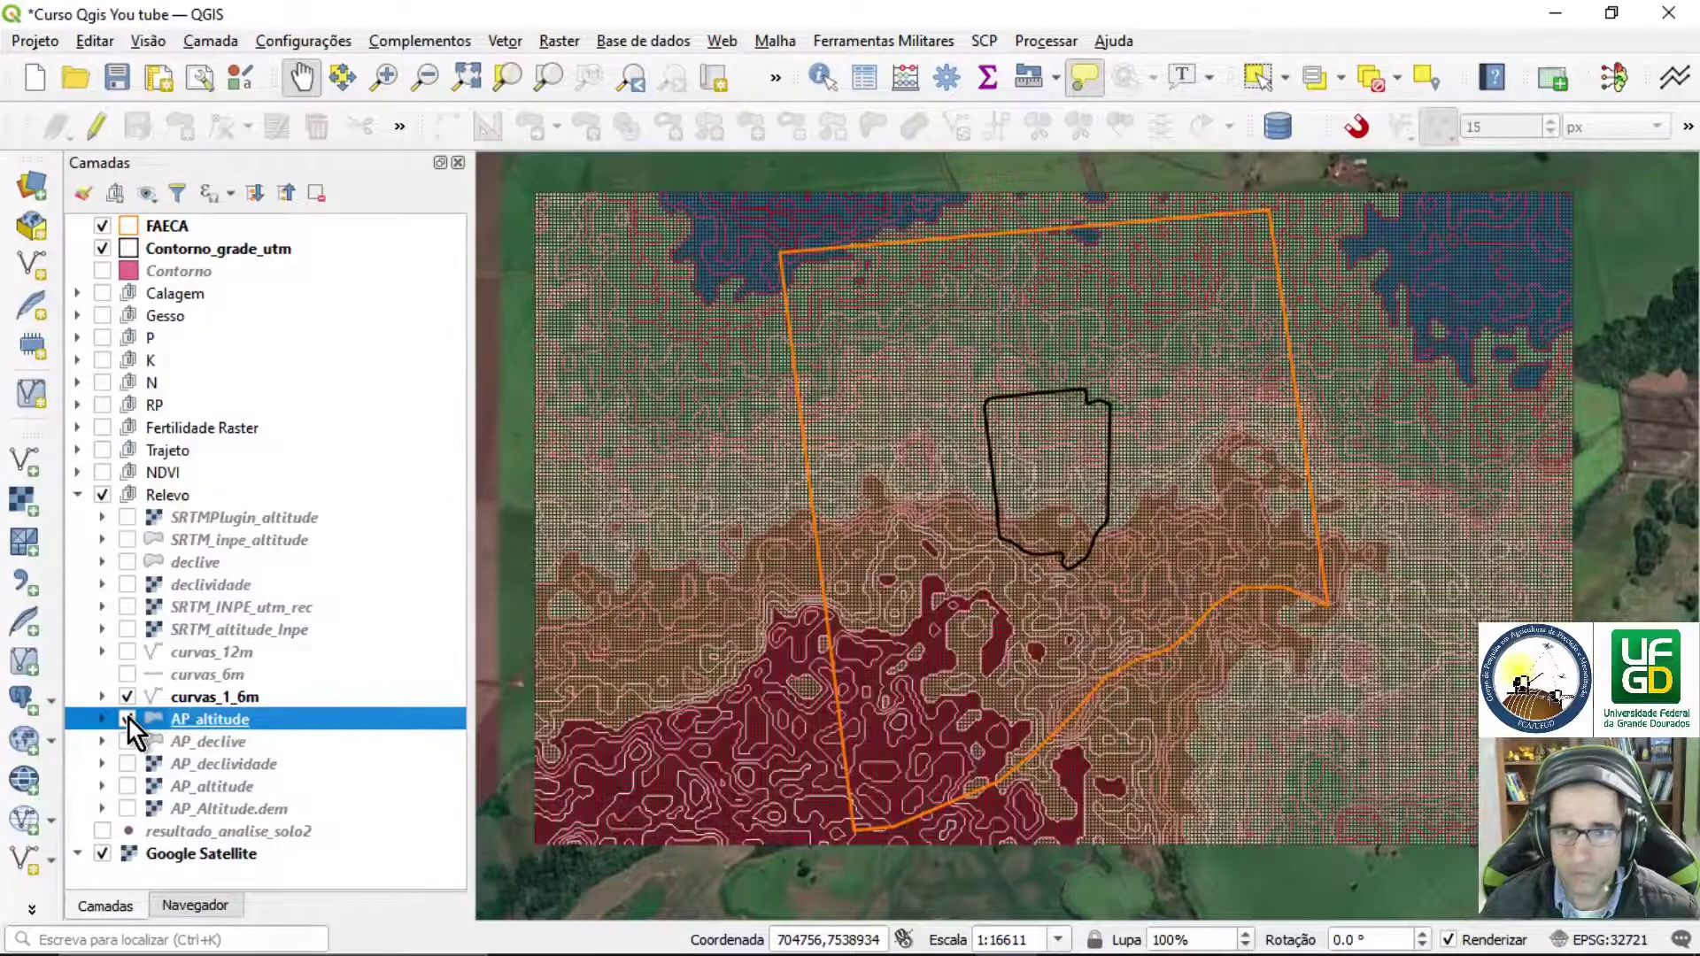
- Set up a vector clip (Recortar) with AP_altitude as the input layer and FAECA as the overlay layer
click(510, 46)
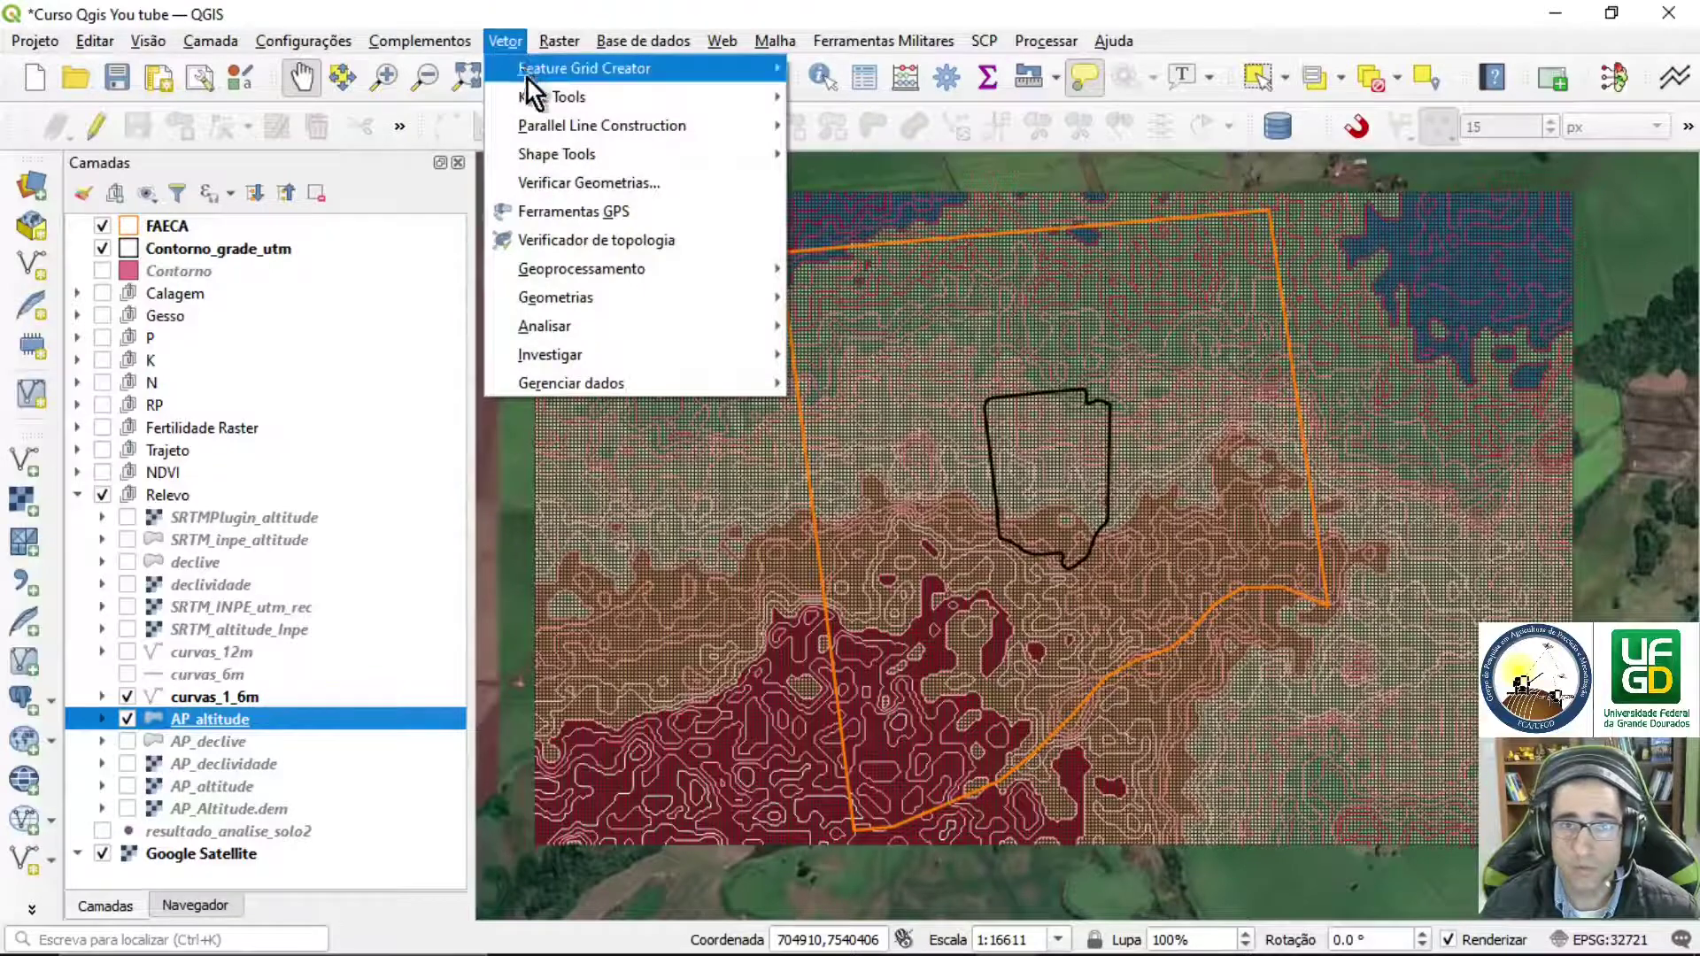
mouse_move(599, 268)
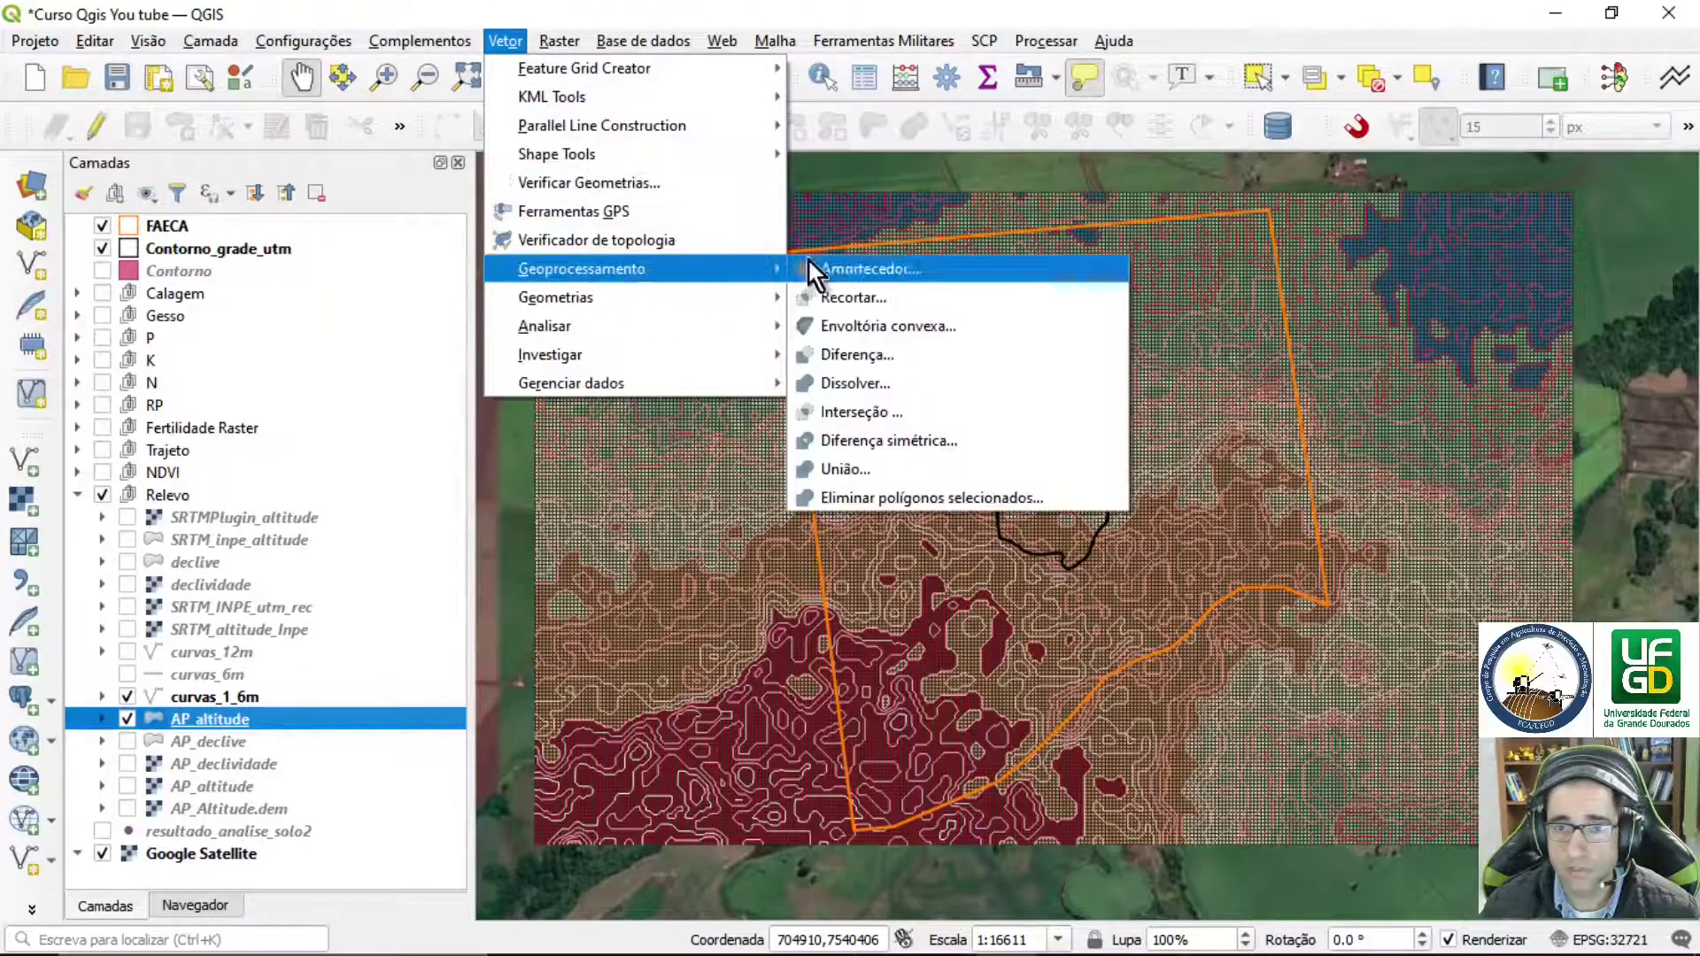
click(859, 299)
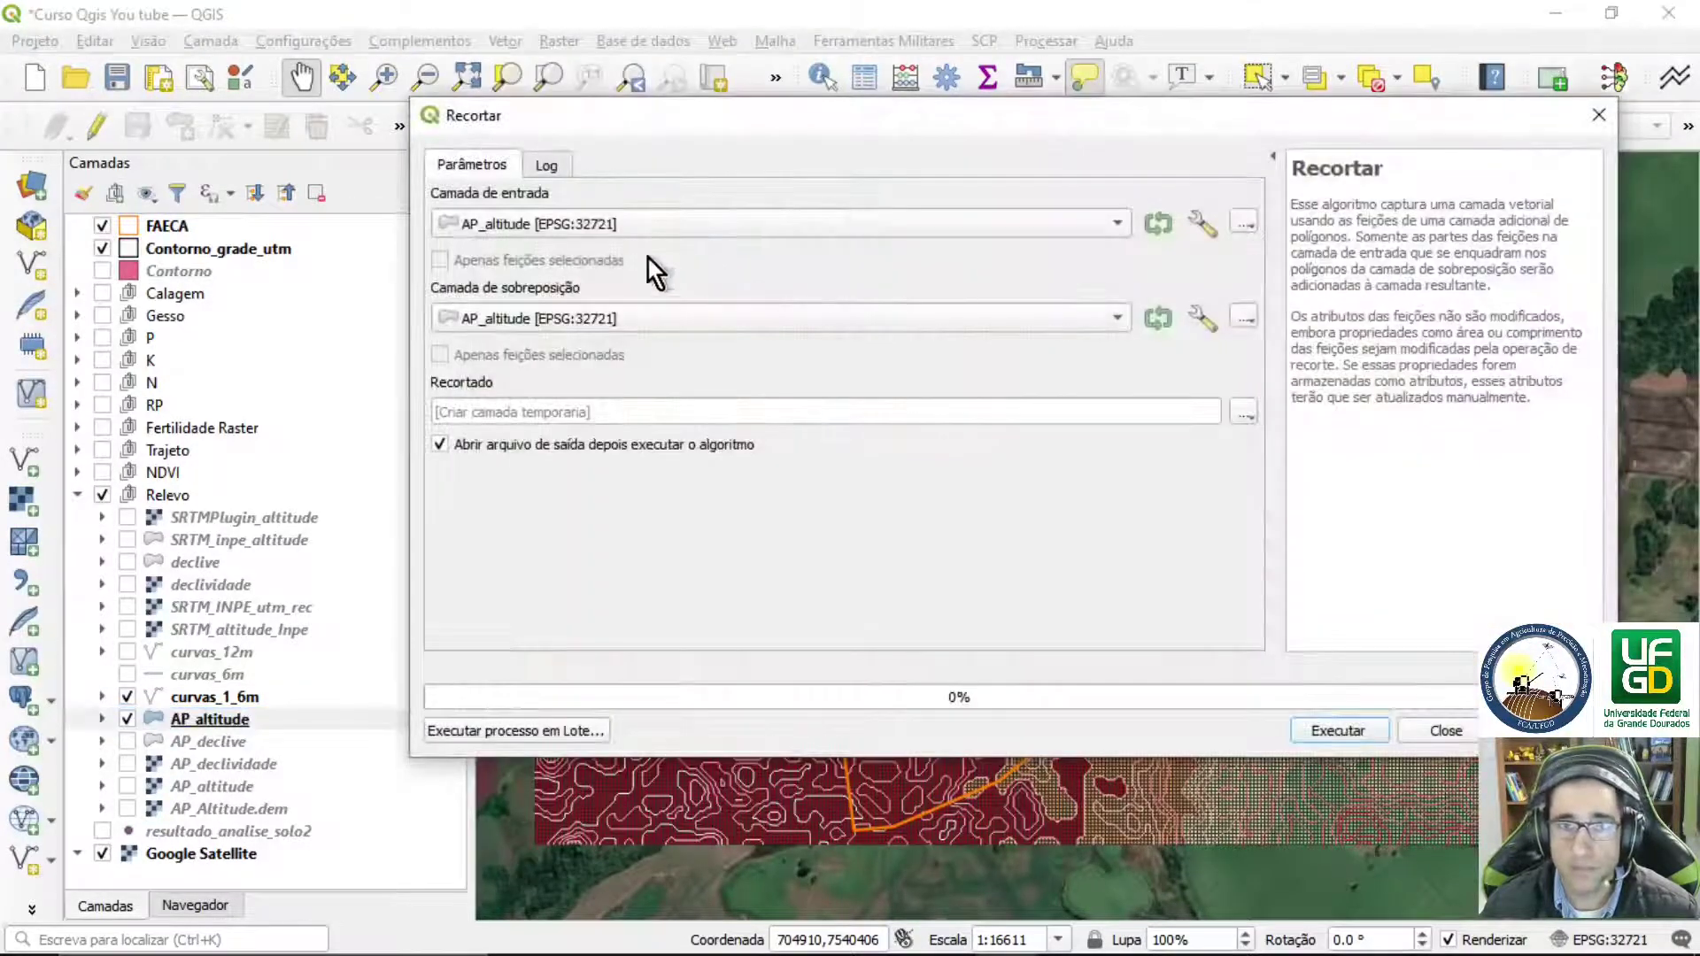
click(1117, 321)
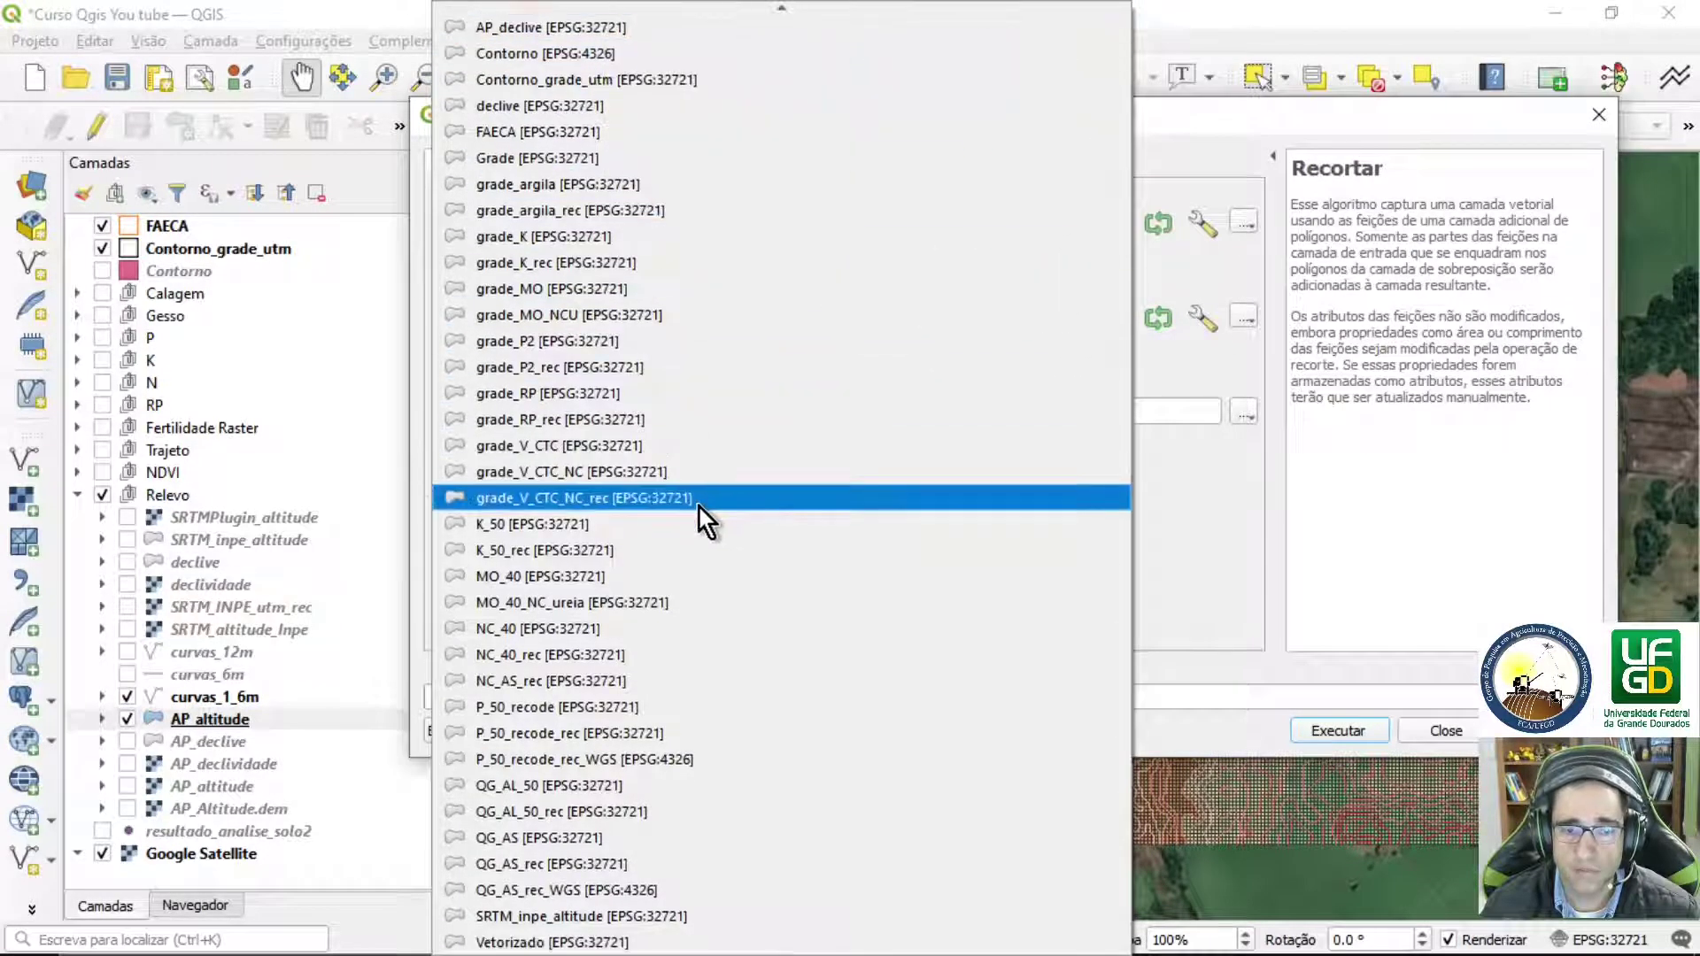
click(574, 145)
- Set the clip output to the shapefile AP_altitude_rec.shp in the AP_27044_FBS_F6730_RT1 folder and run the clip
click(1240, 415)
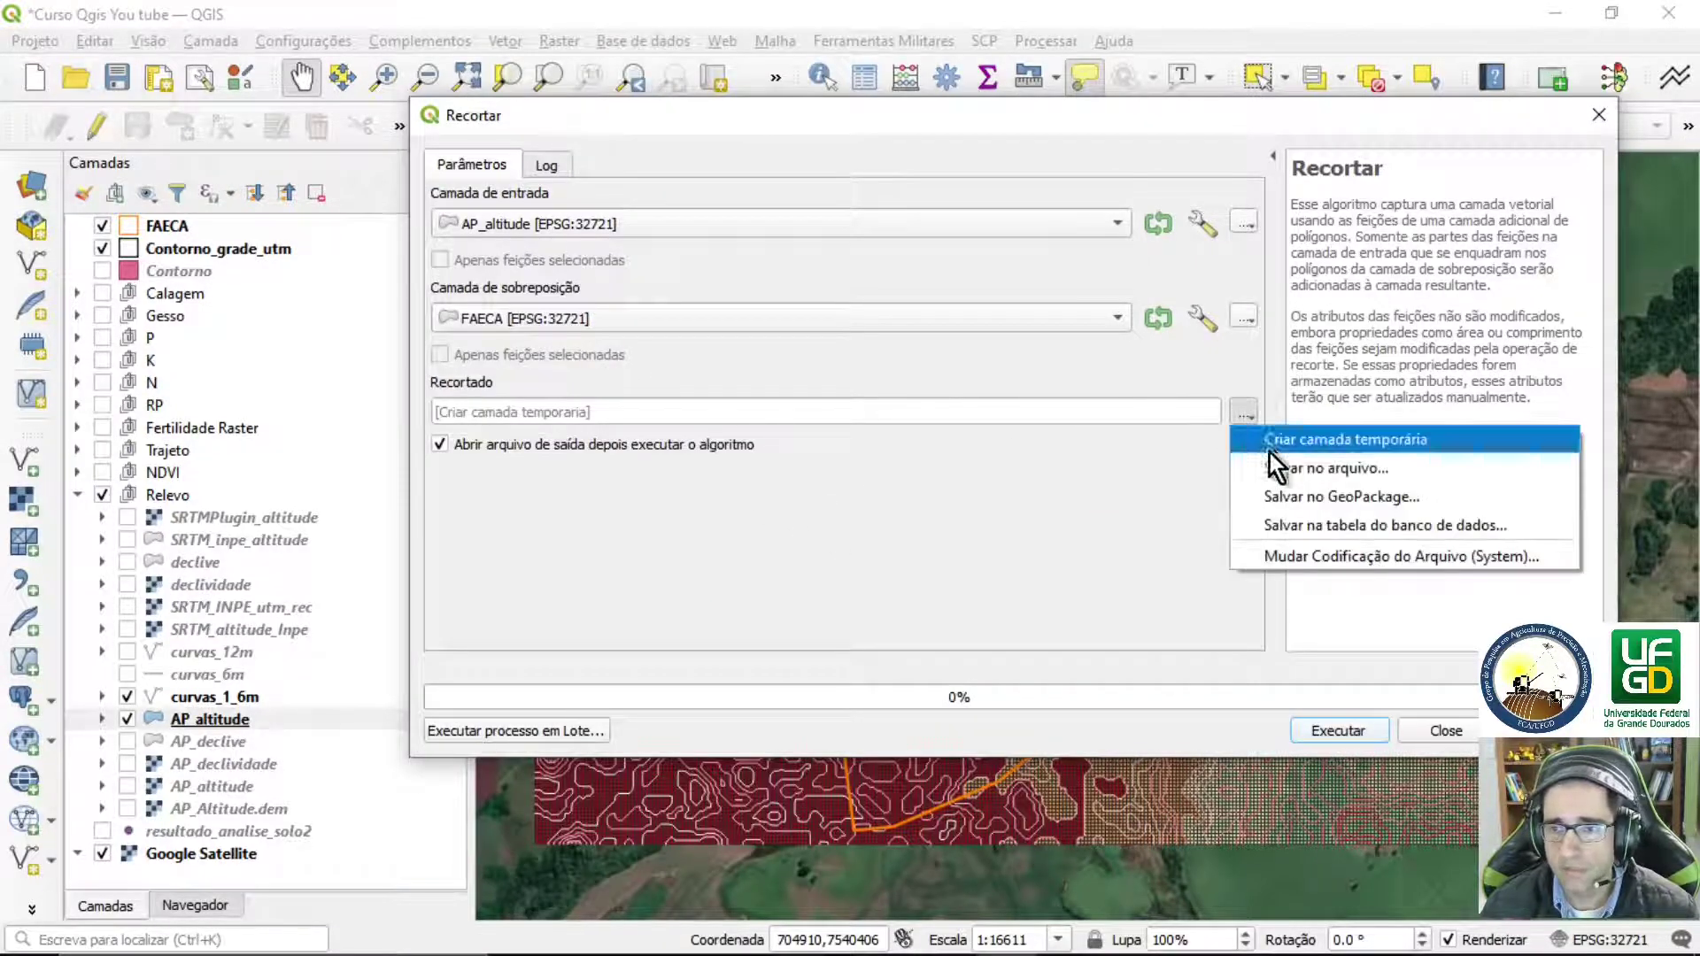
click(1316, 468)
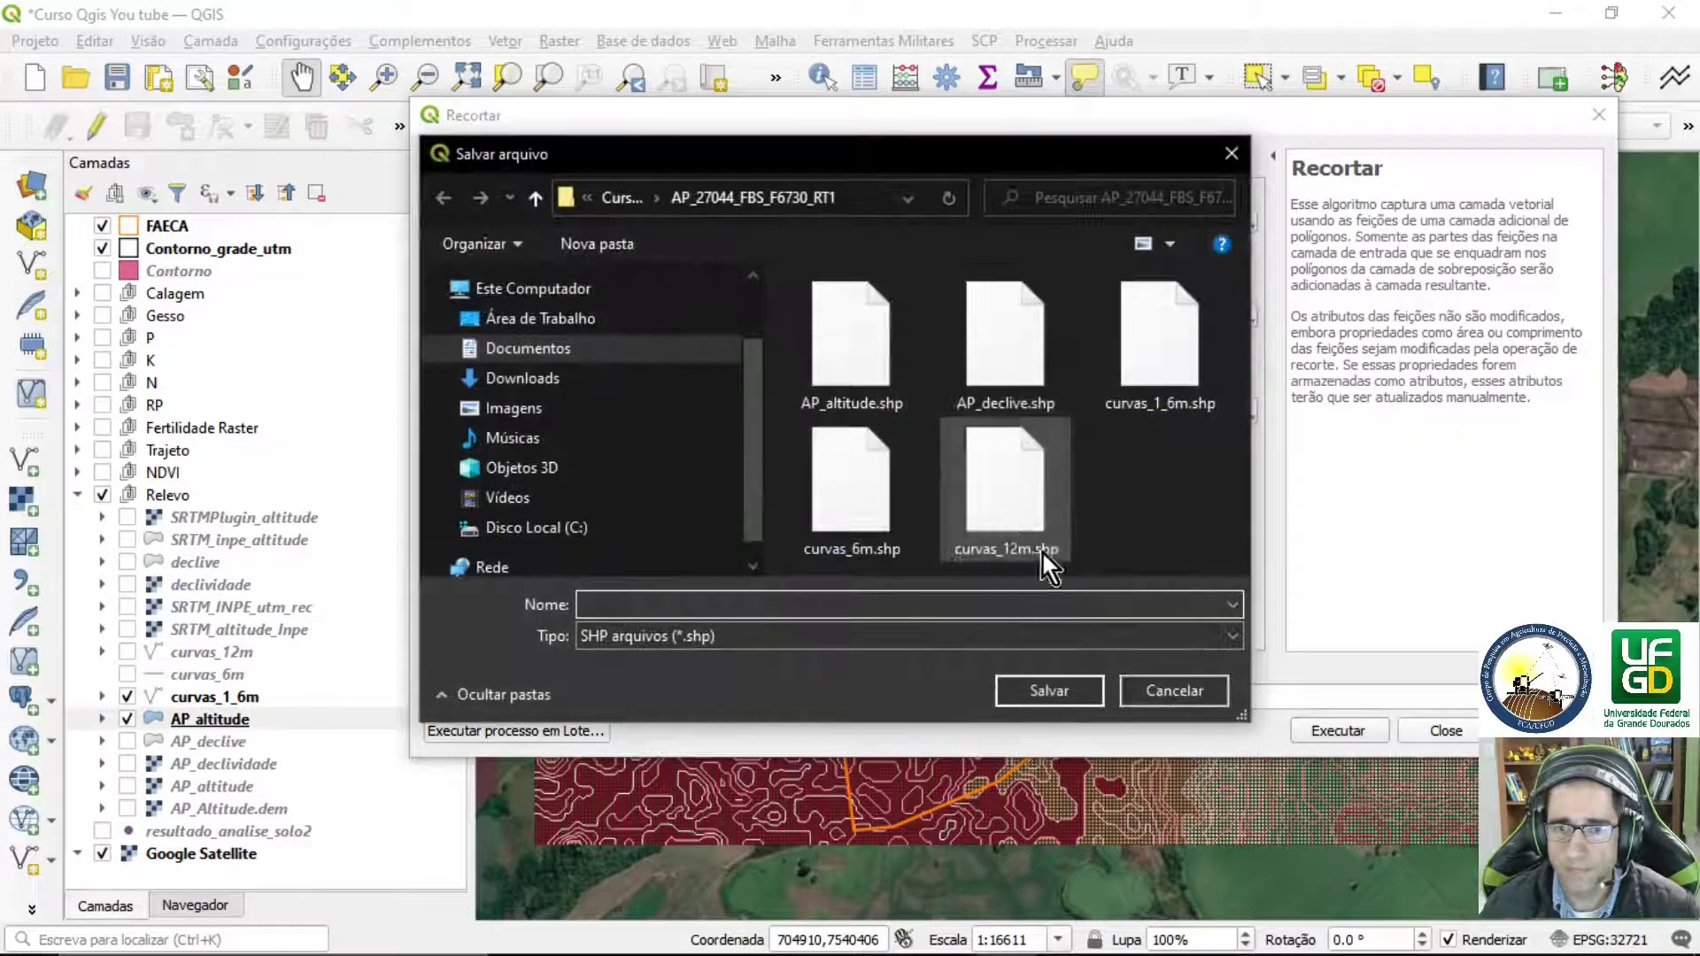
click(855, 389)
double_click(656, 604)
click(655, 604)
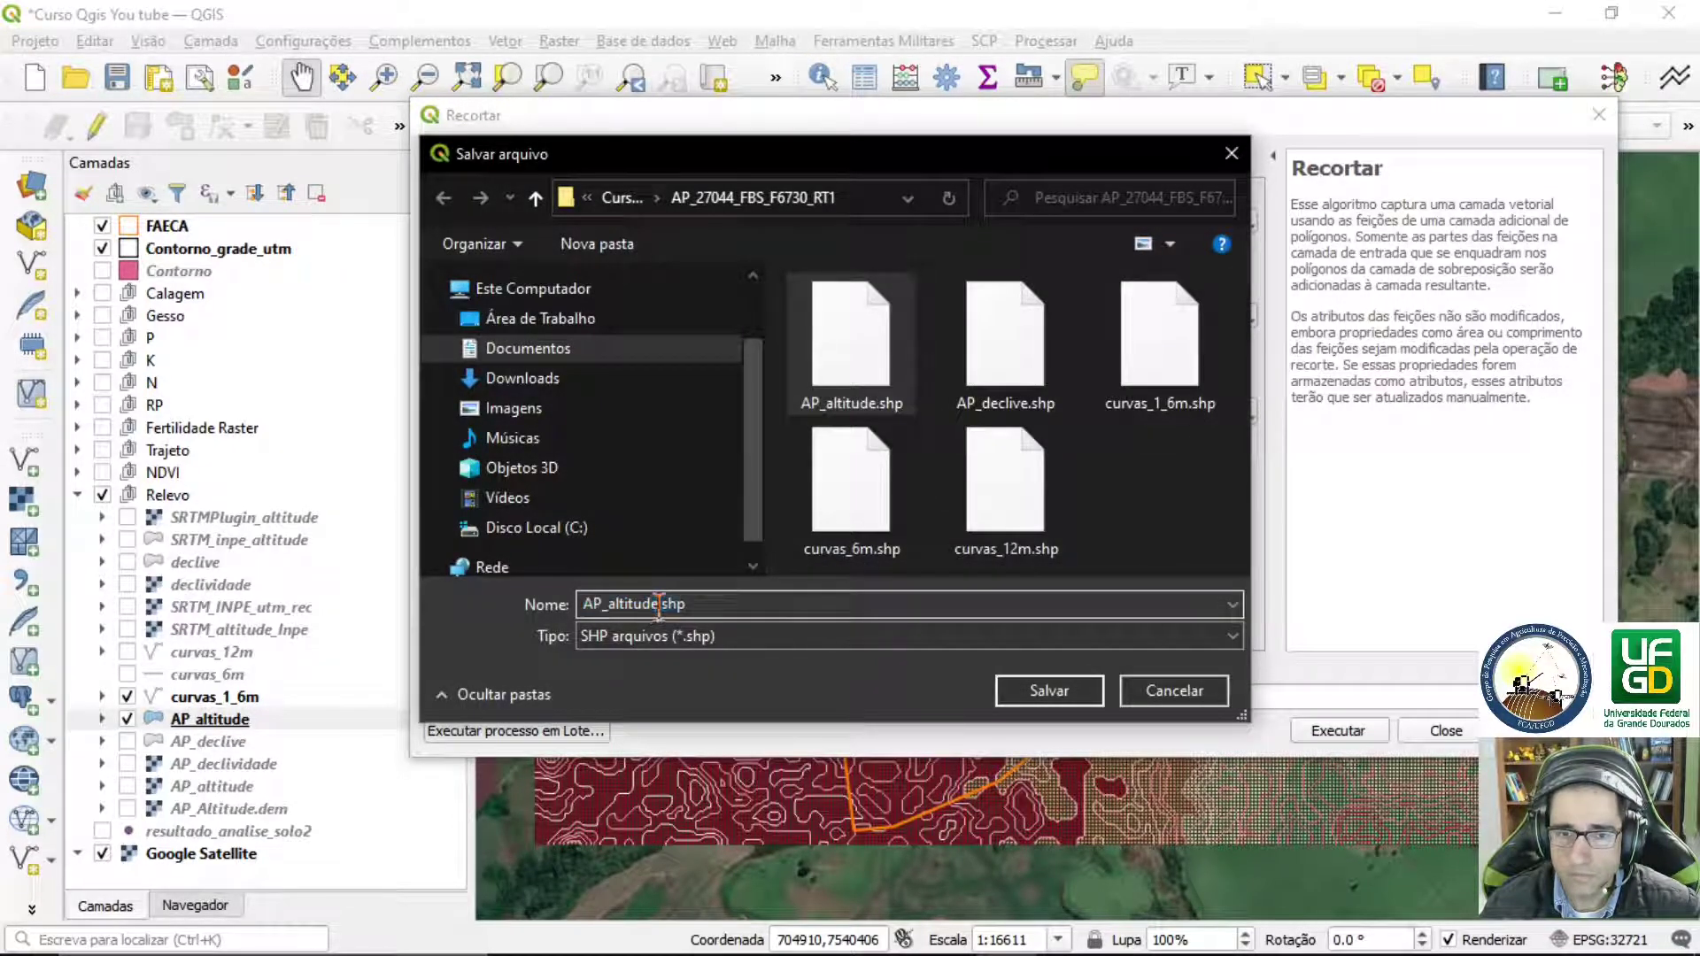
text(_rec)
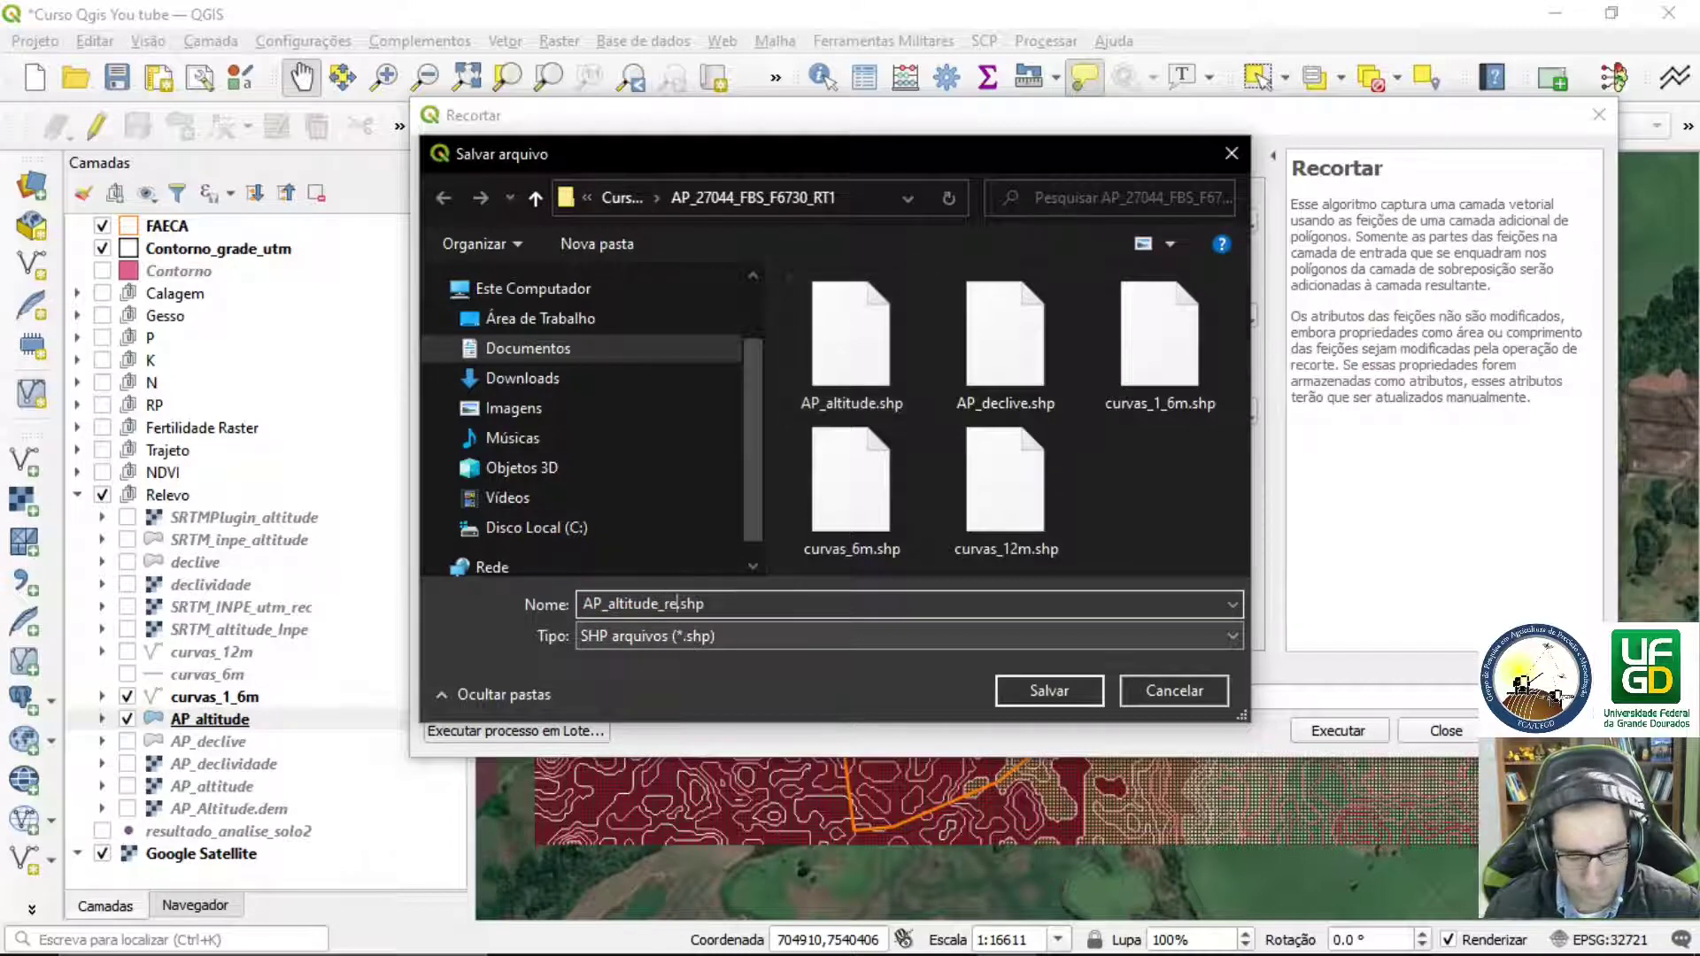
click(1033, 692)
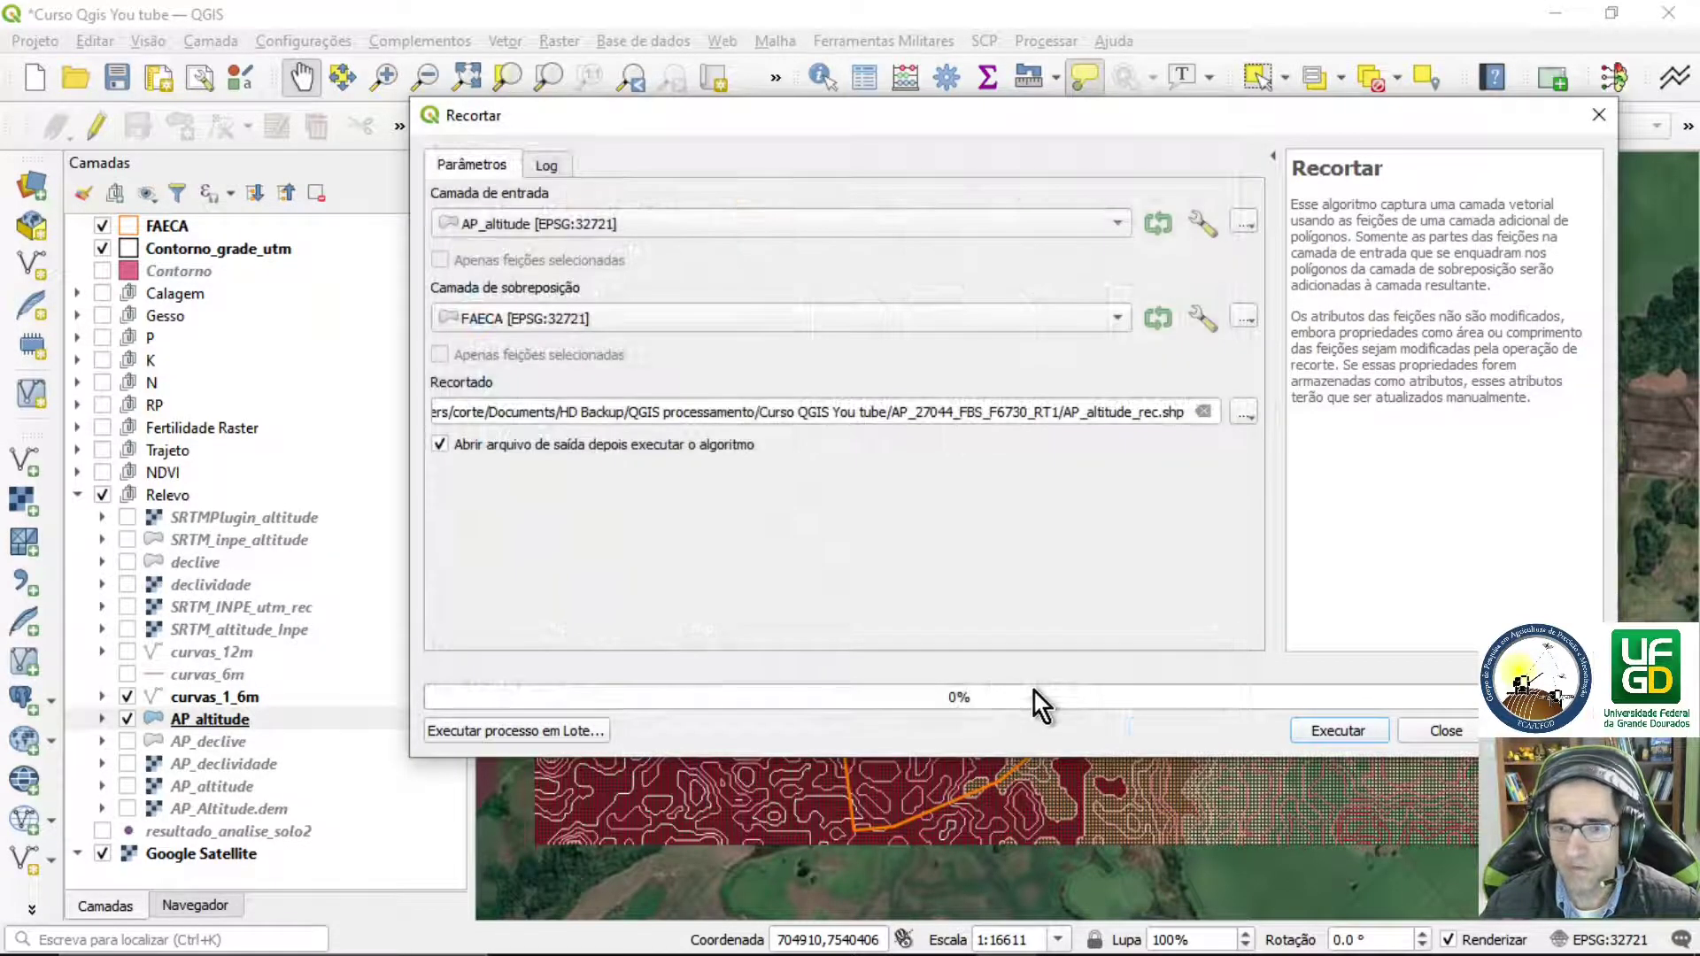
click(1352, 731)
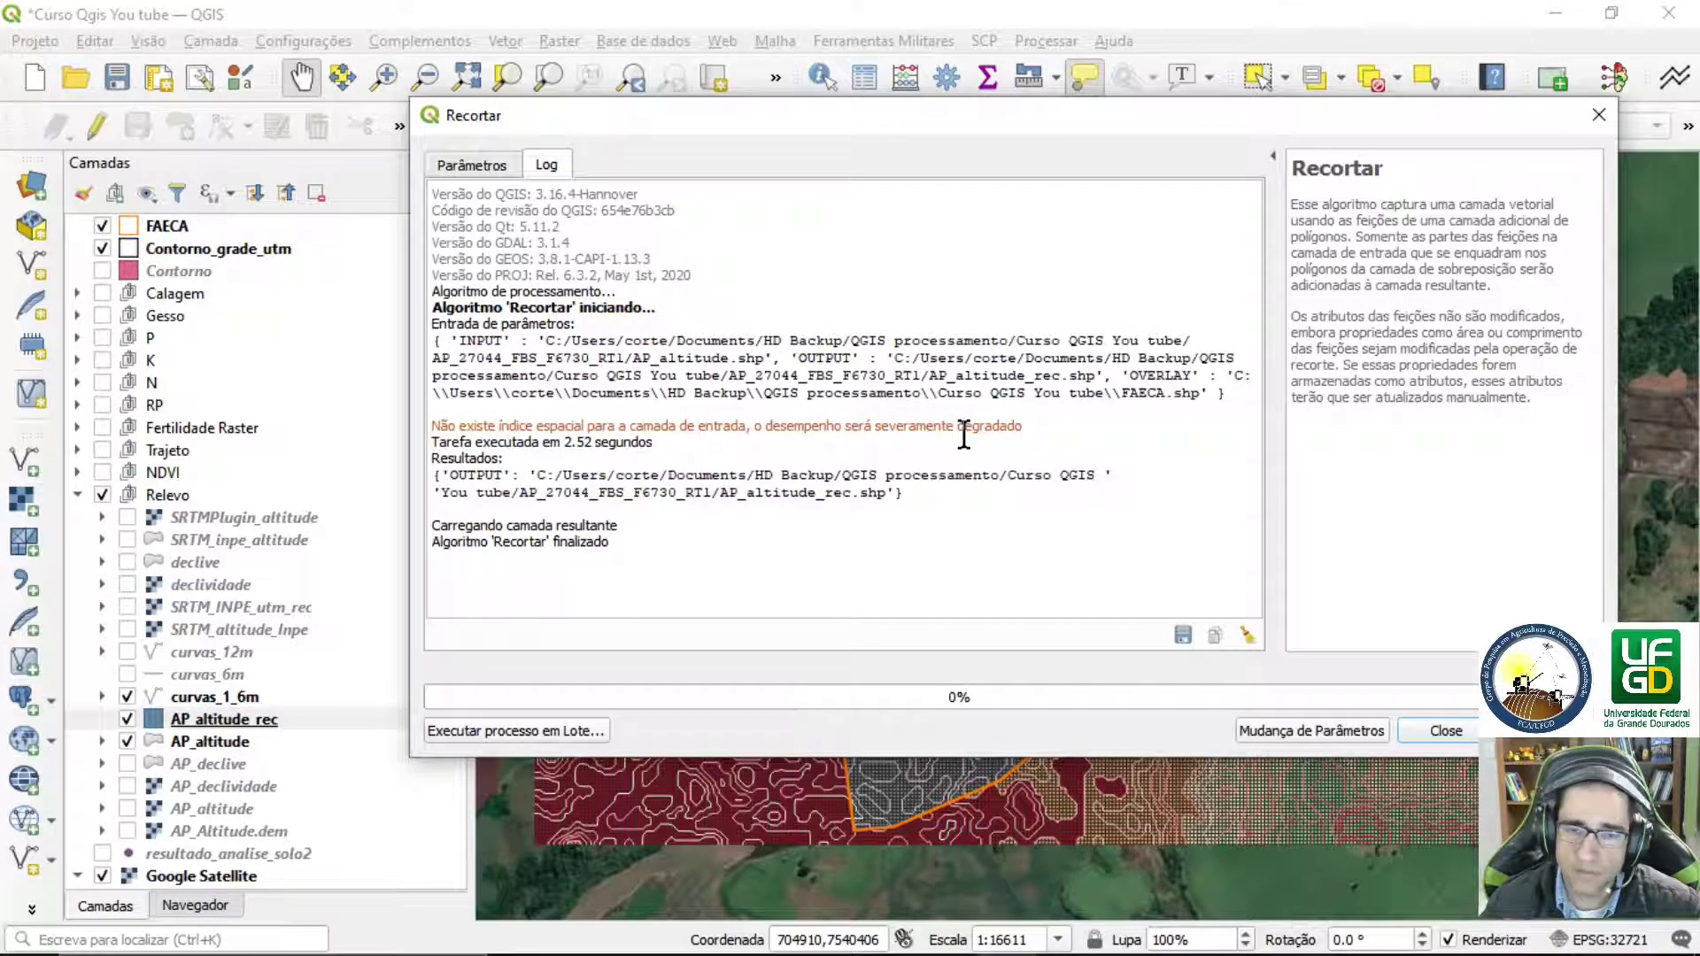
click(1468, 733)
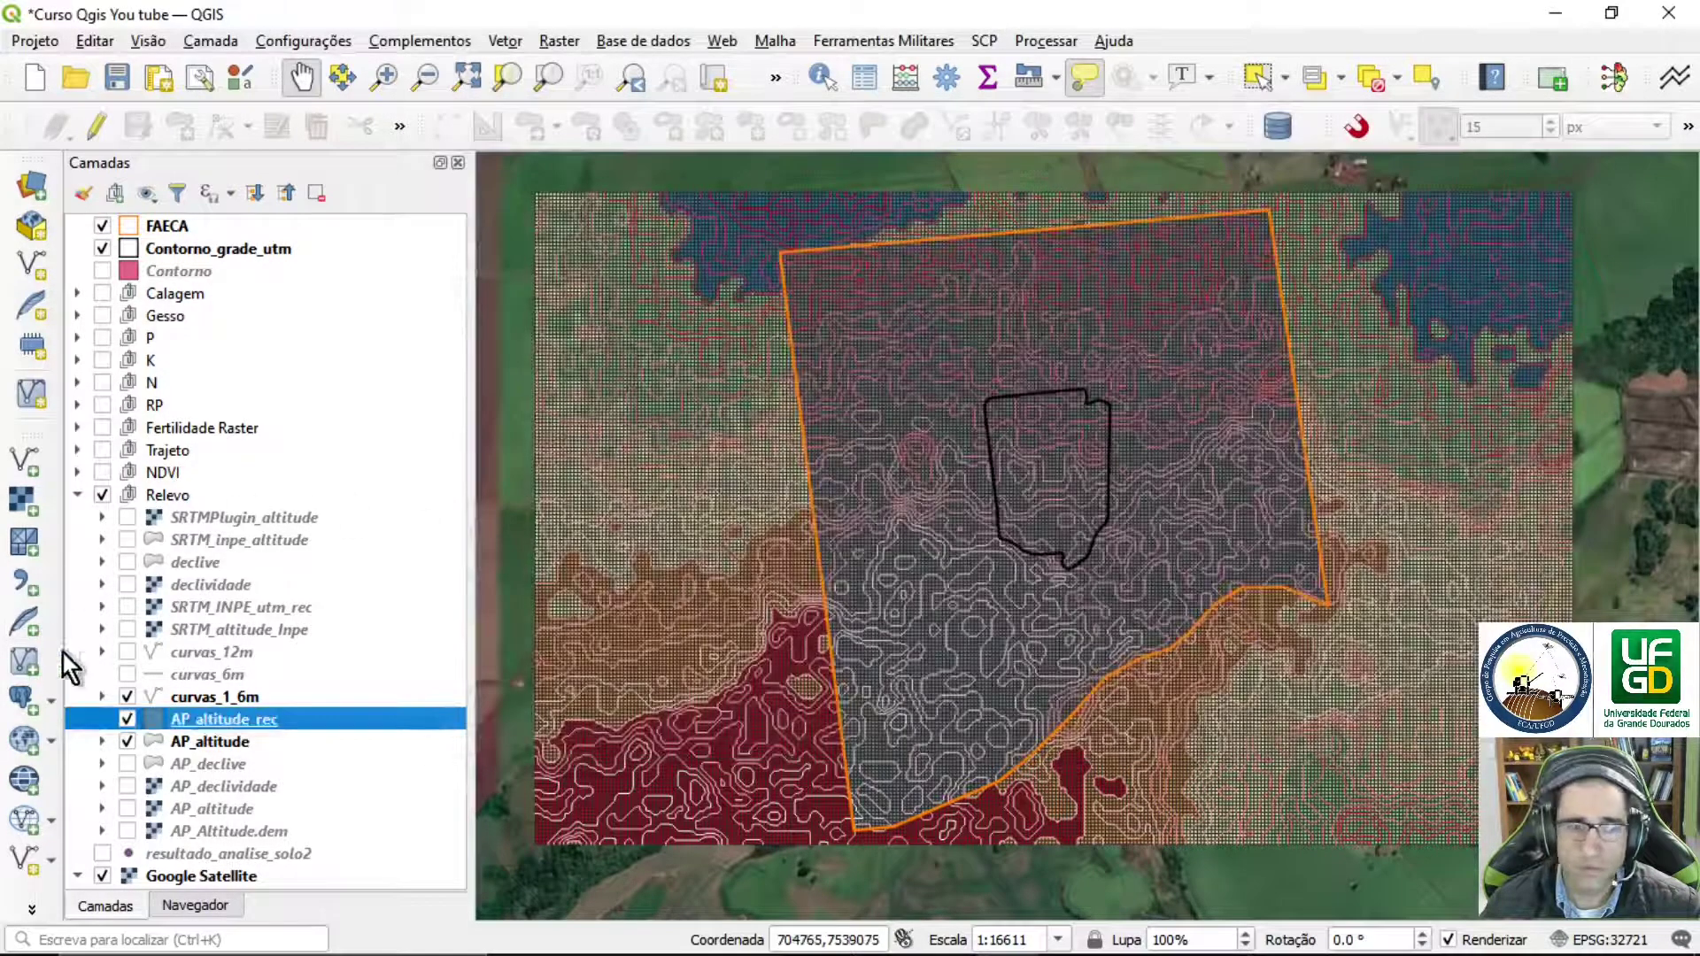
- Hide the unclipped AP_altitude polygon layer and the Contorno_grade_utm field outline
click(127, 742)
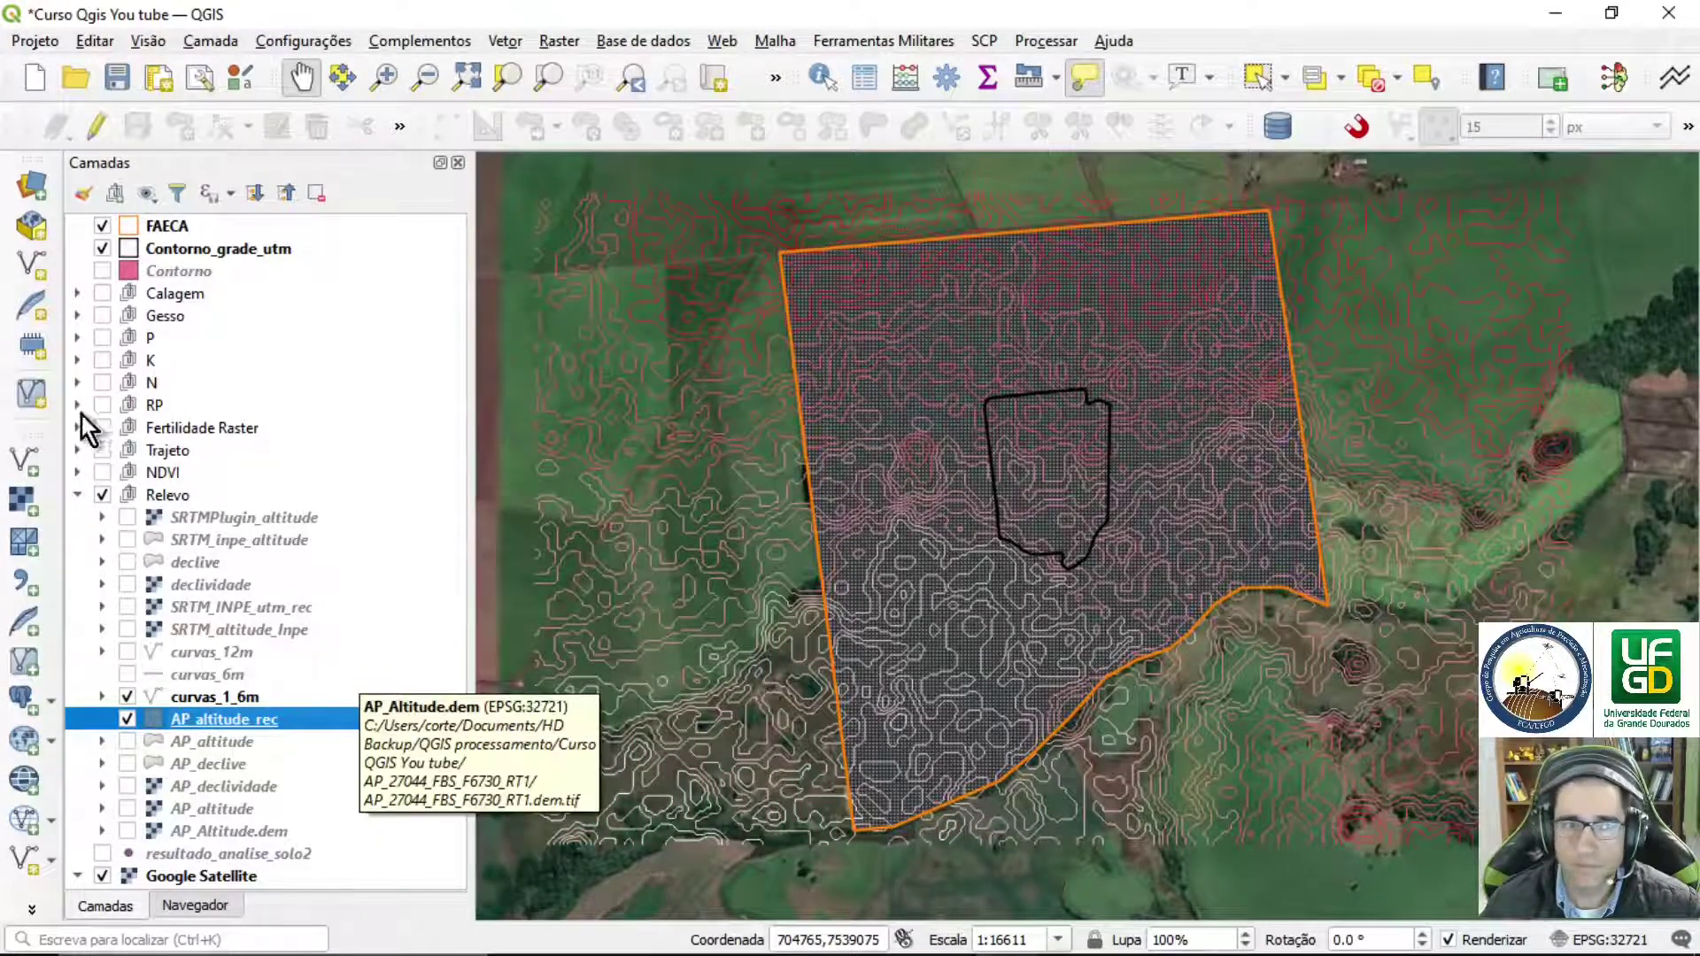
click(102, 248)
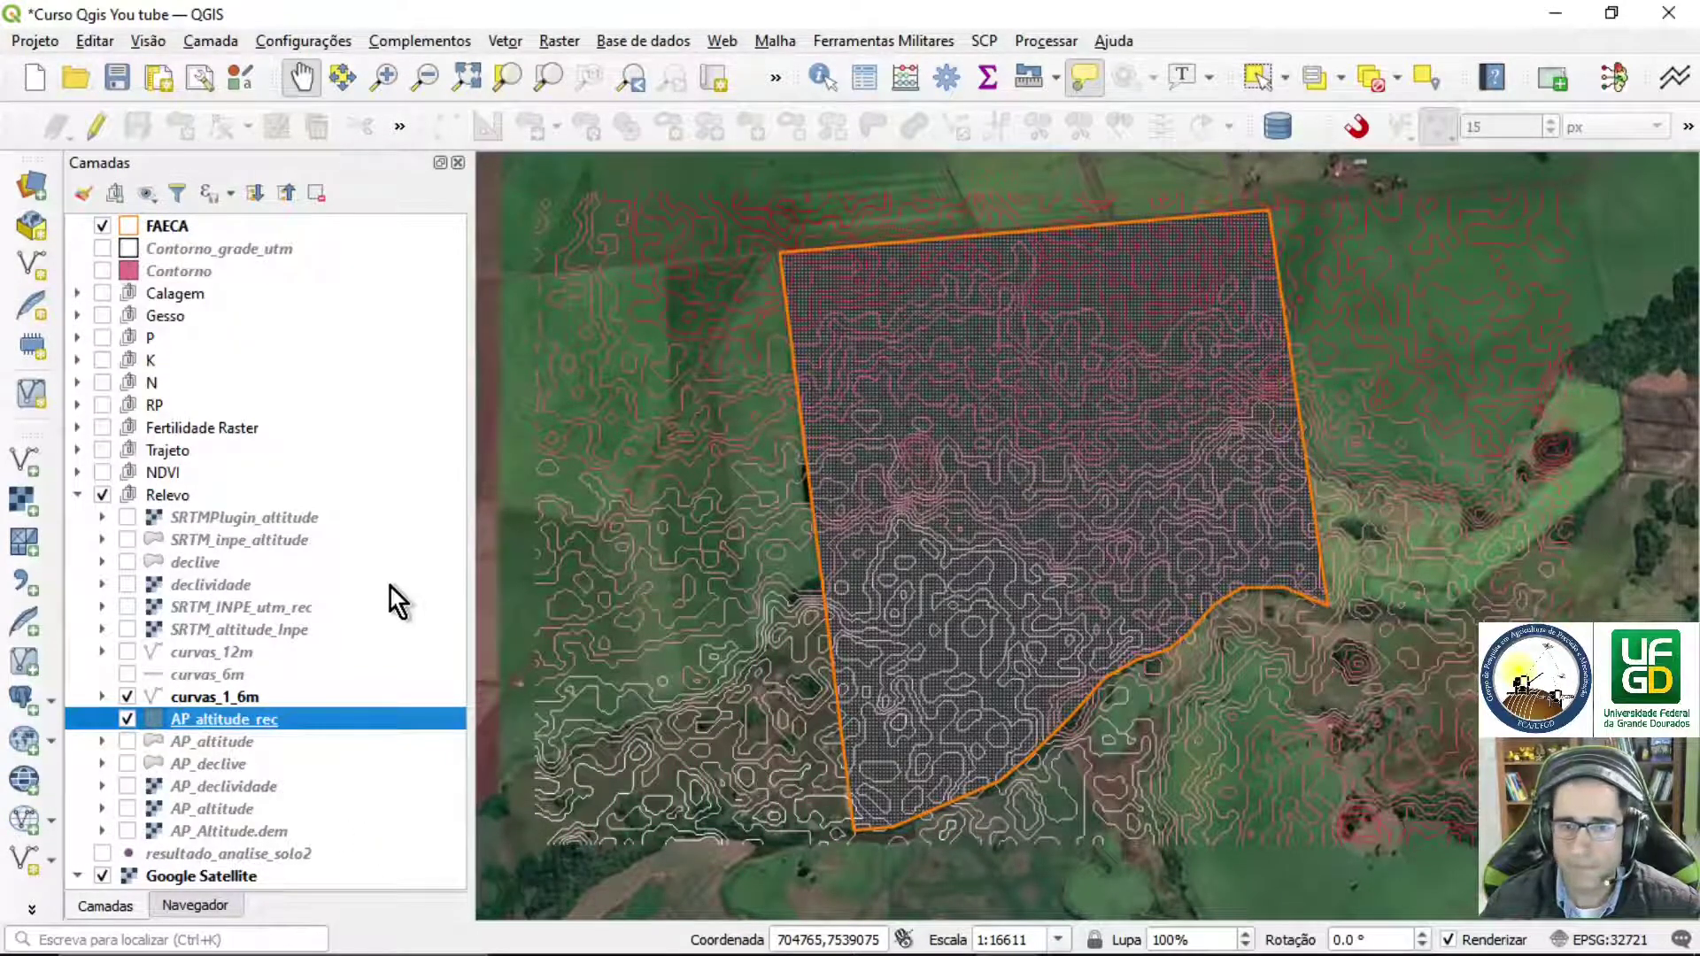
- Set up a vector clip (Recortar) with curvas_1_6m as the input layer and FAECA as the overlay layer
click(194, 699)
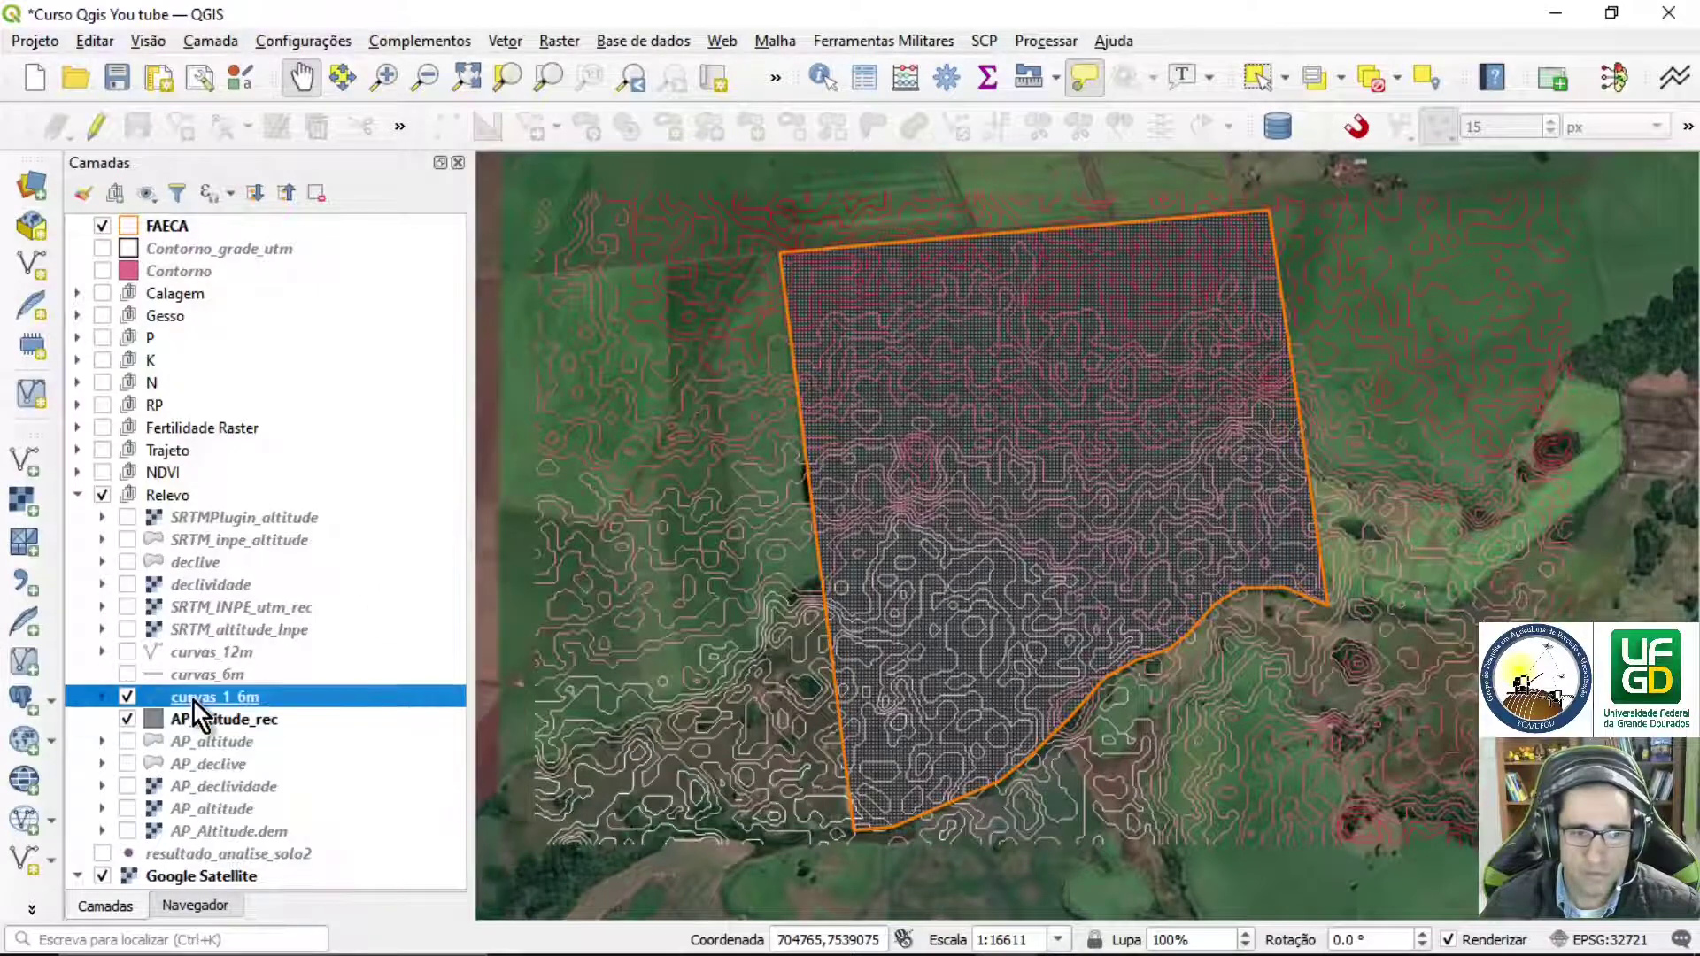
click(504, 40)
mouse_move(614, 292)
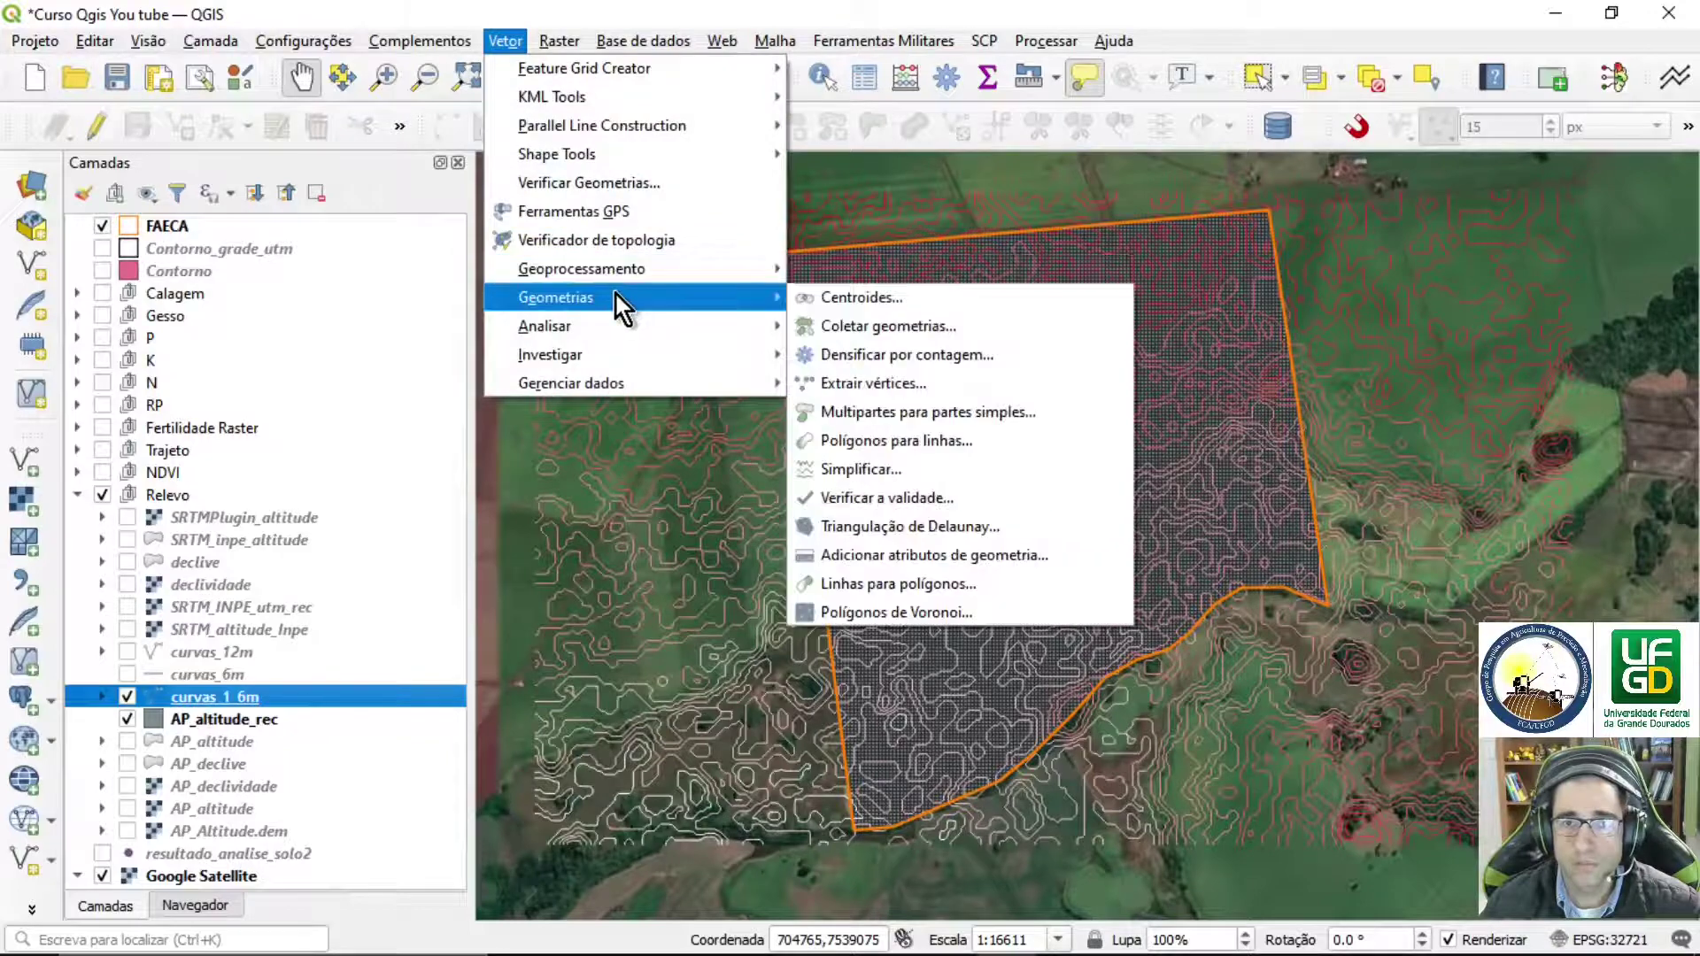
mouse_move(650, 270)
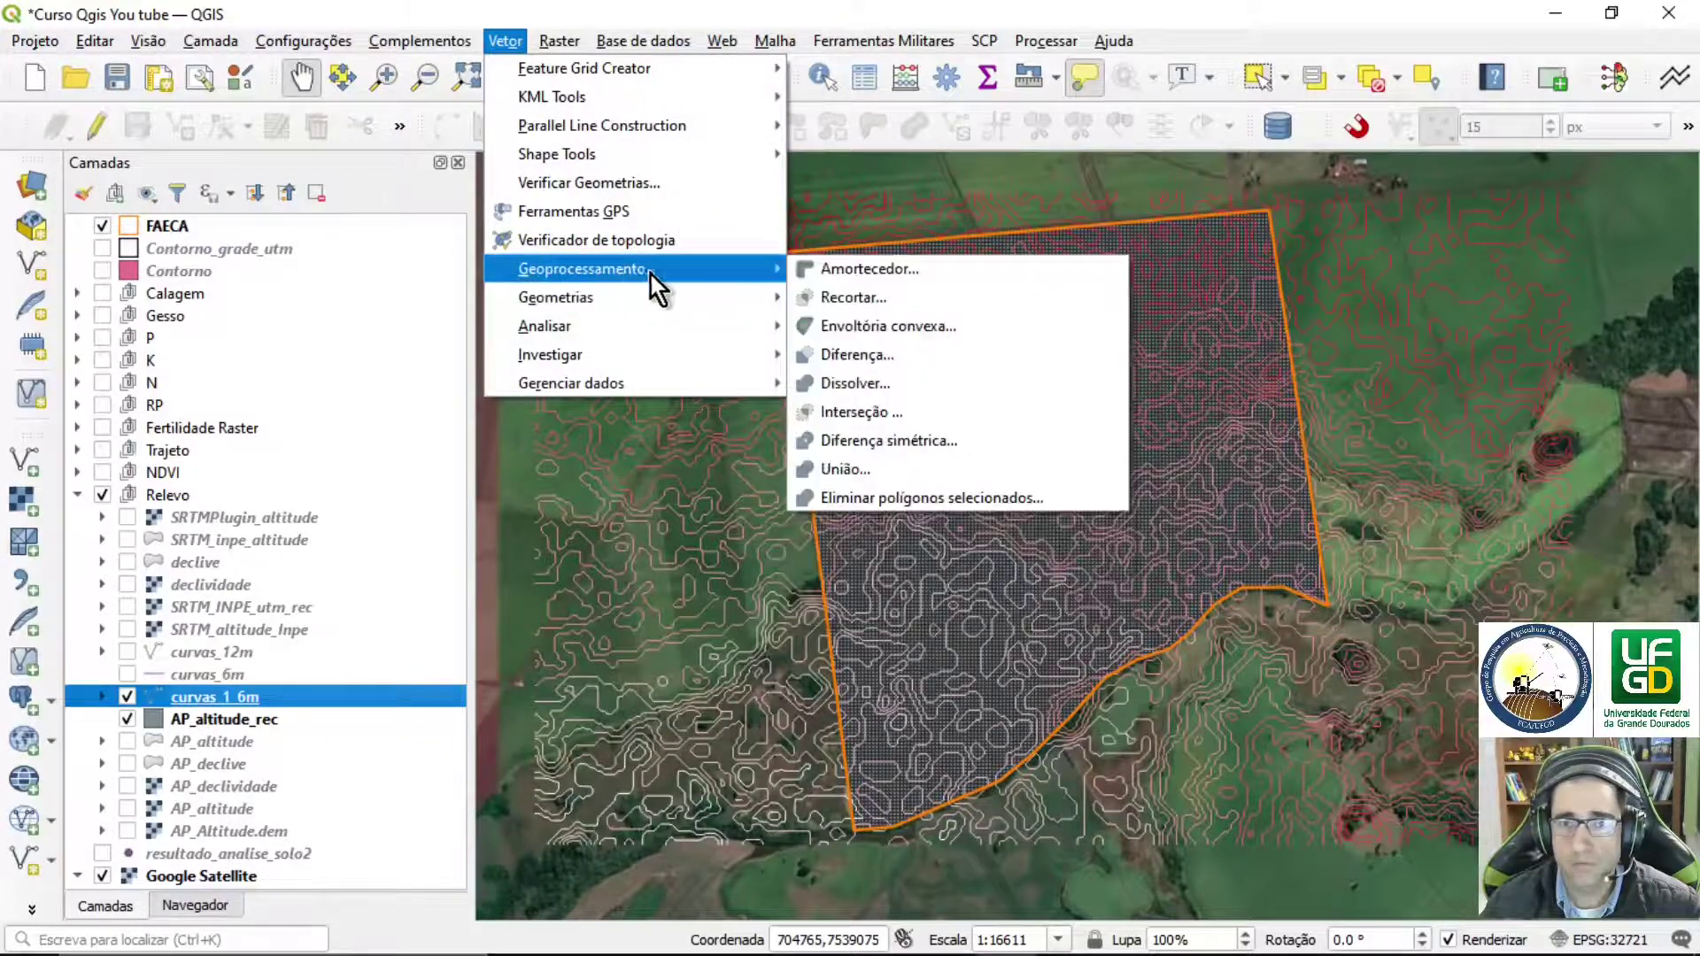
click(832, 292)
click(1118, 316)
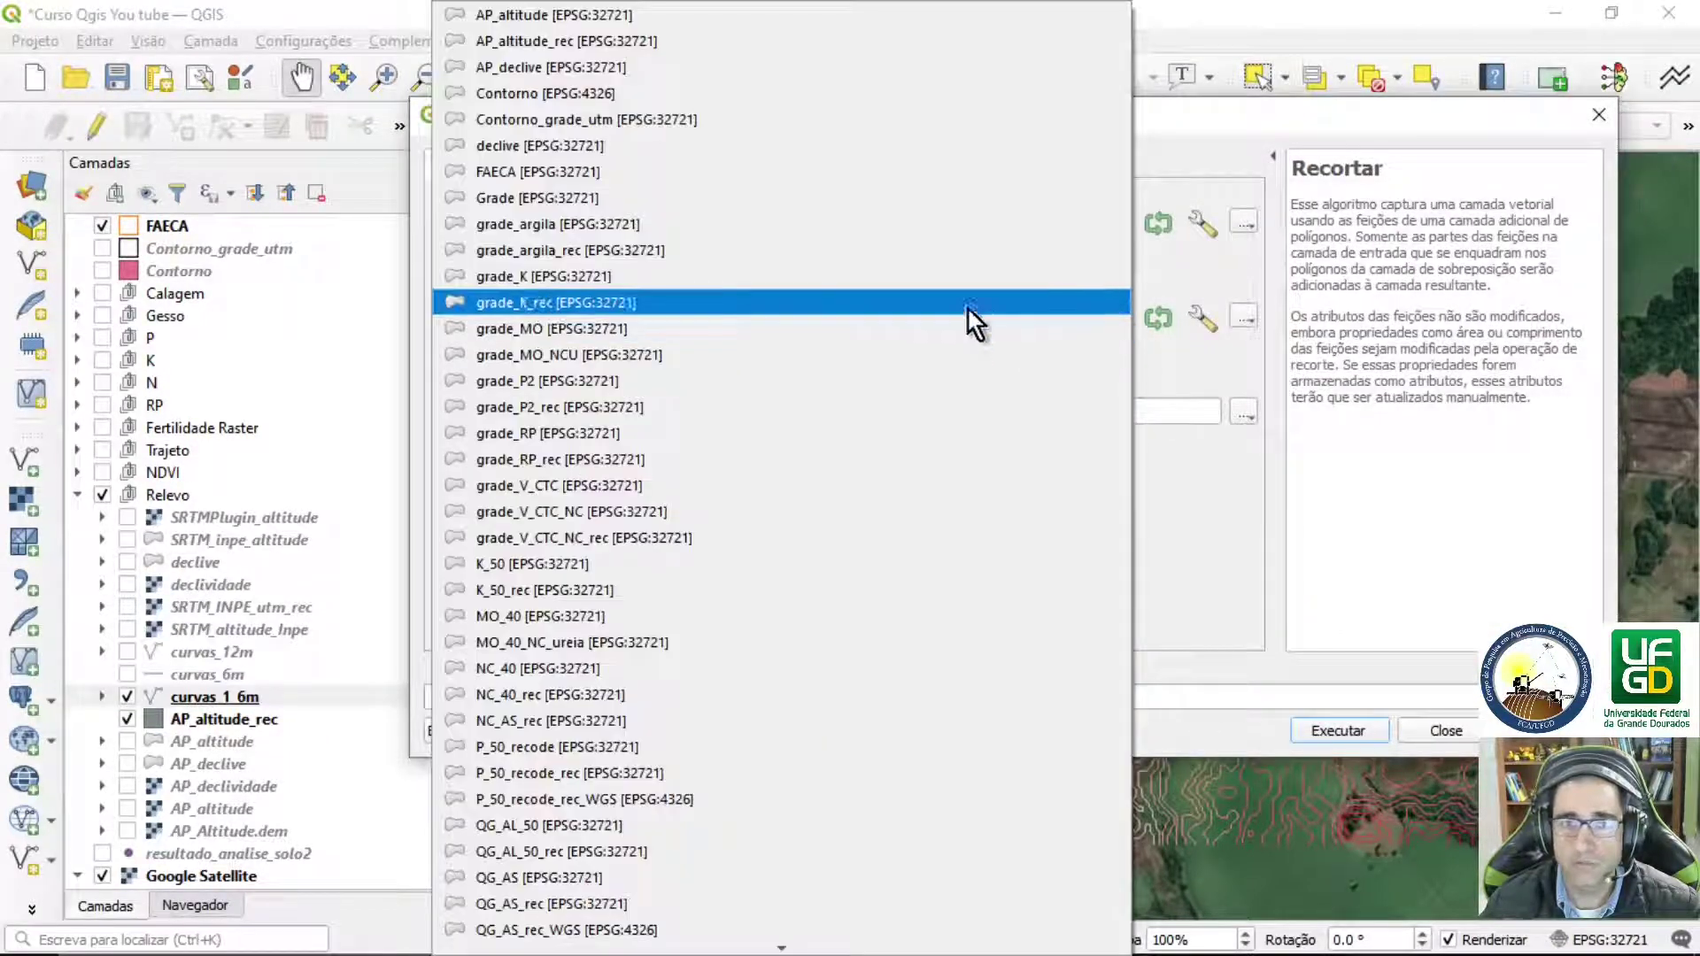
click(559, 171)
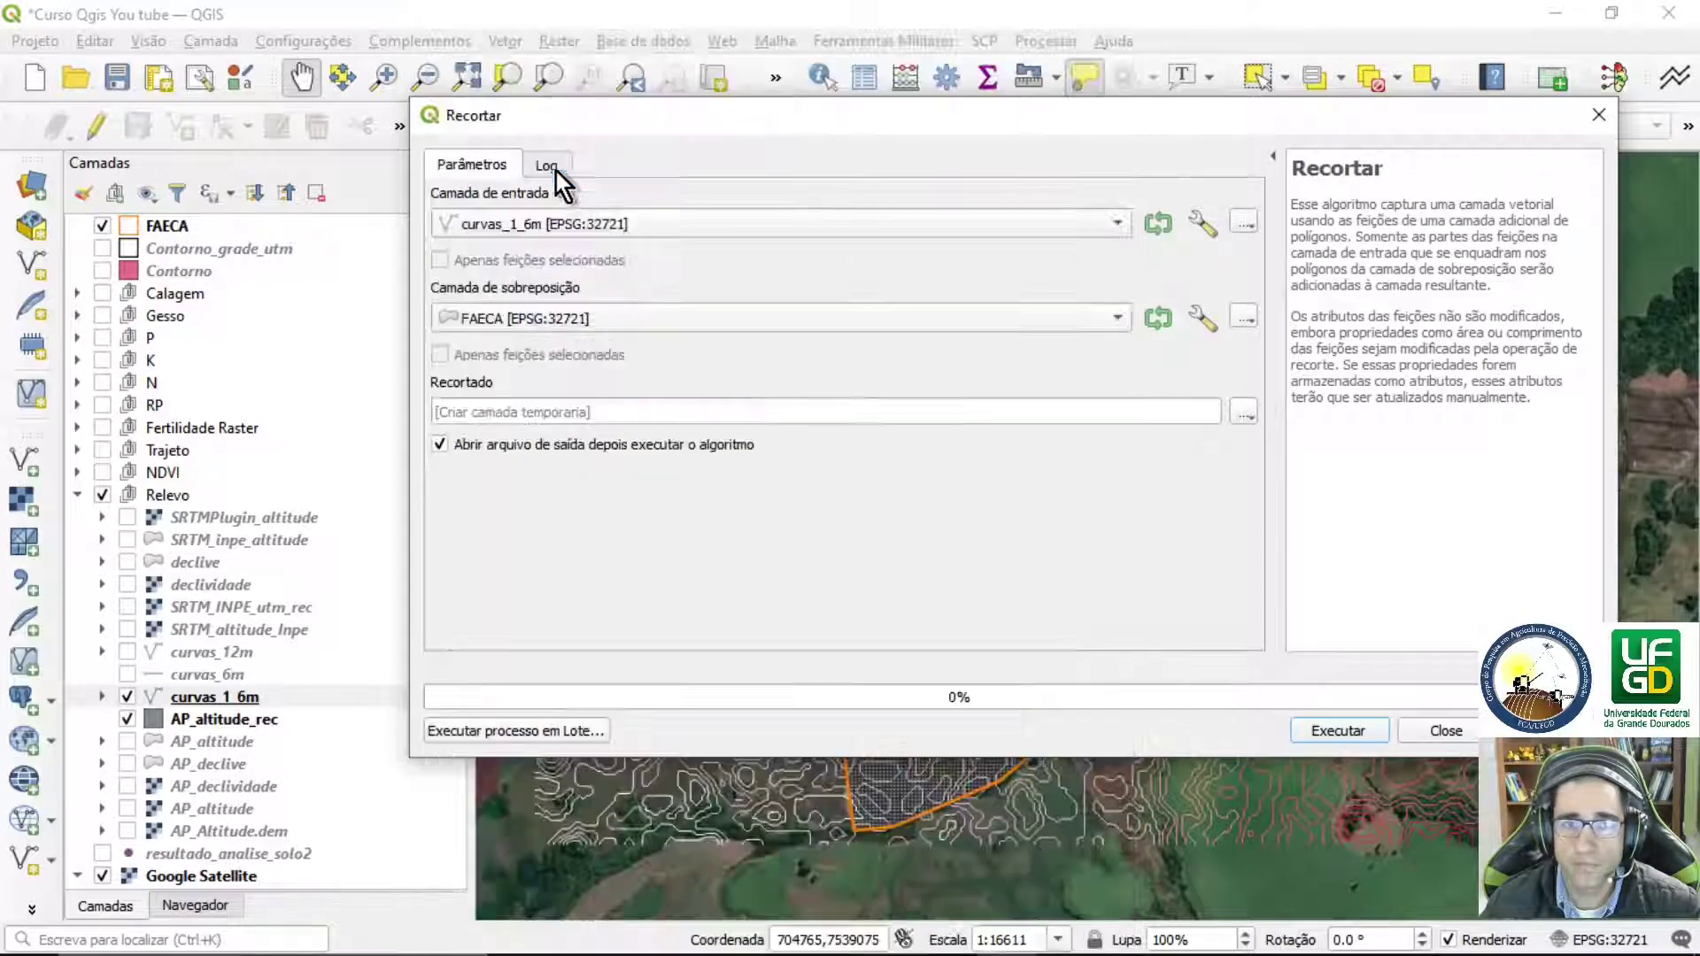
- Save the clip output as curvas_1_6m_rec.shp in the AP_27044_FBS_F6730_RT1 folder, run the clip, and hide the unclipped curvas_1_6m layer
click(1244, 412)
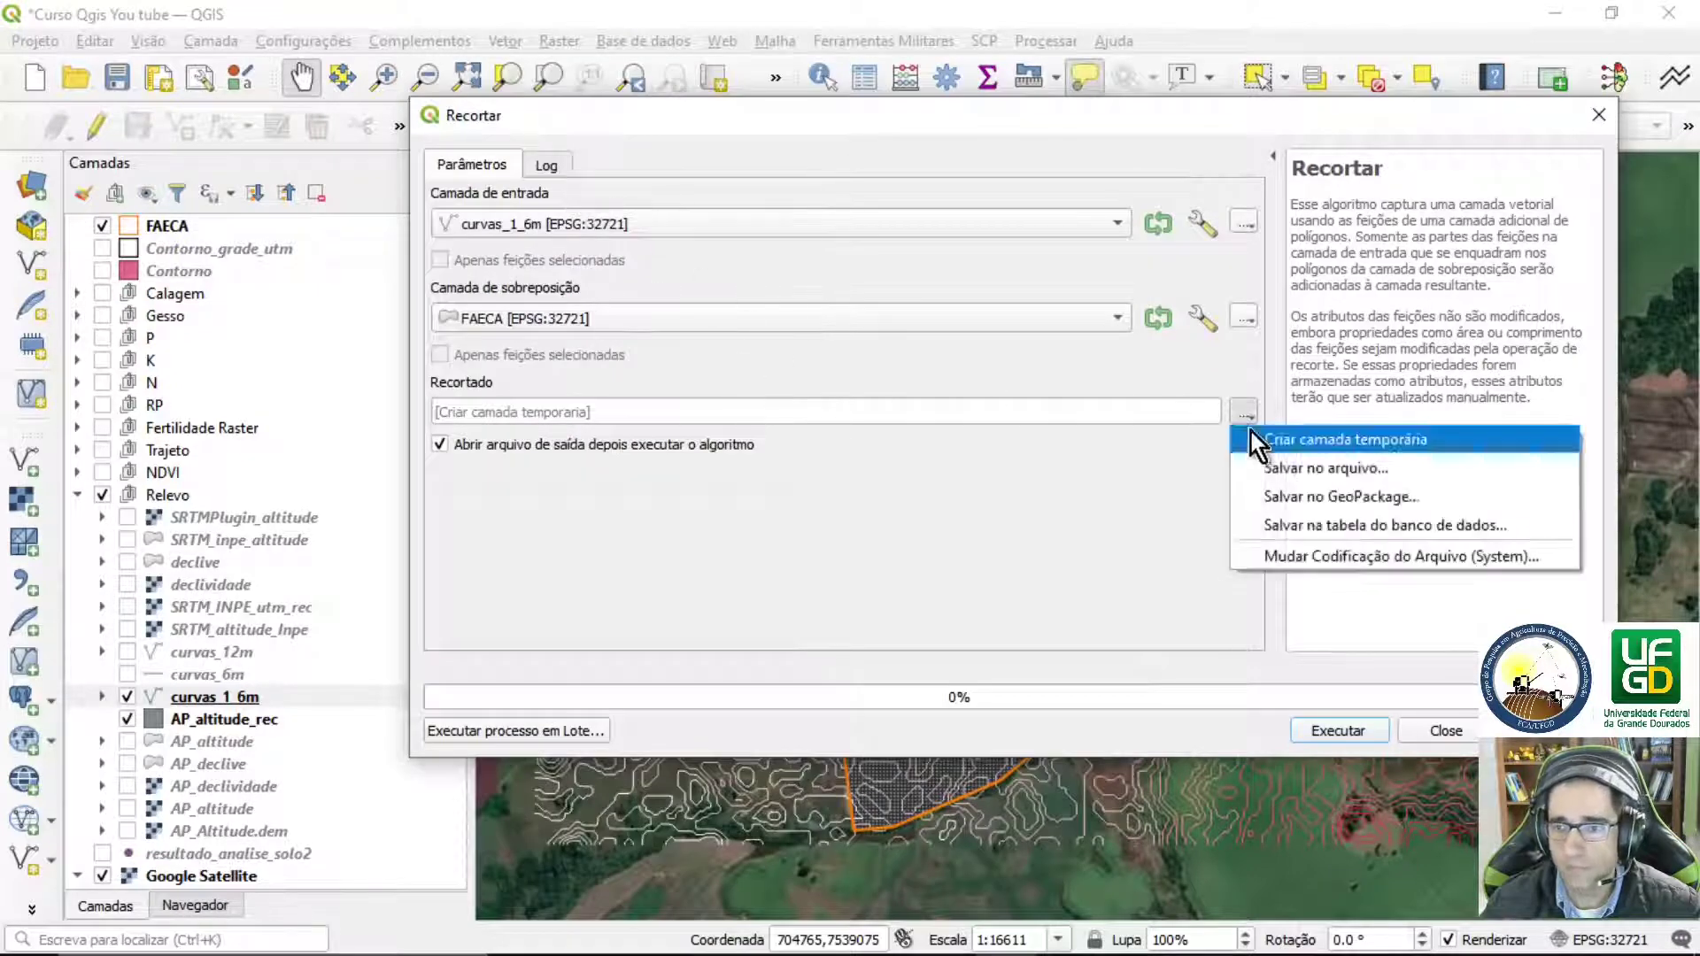
click(1315, 471)
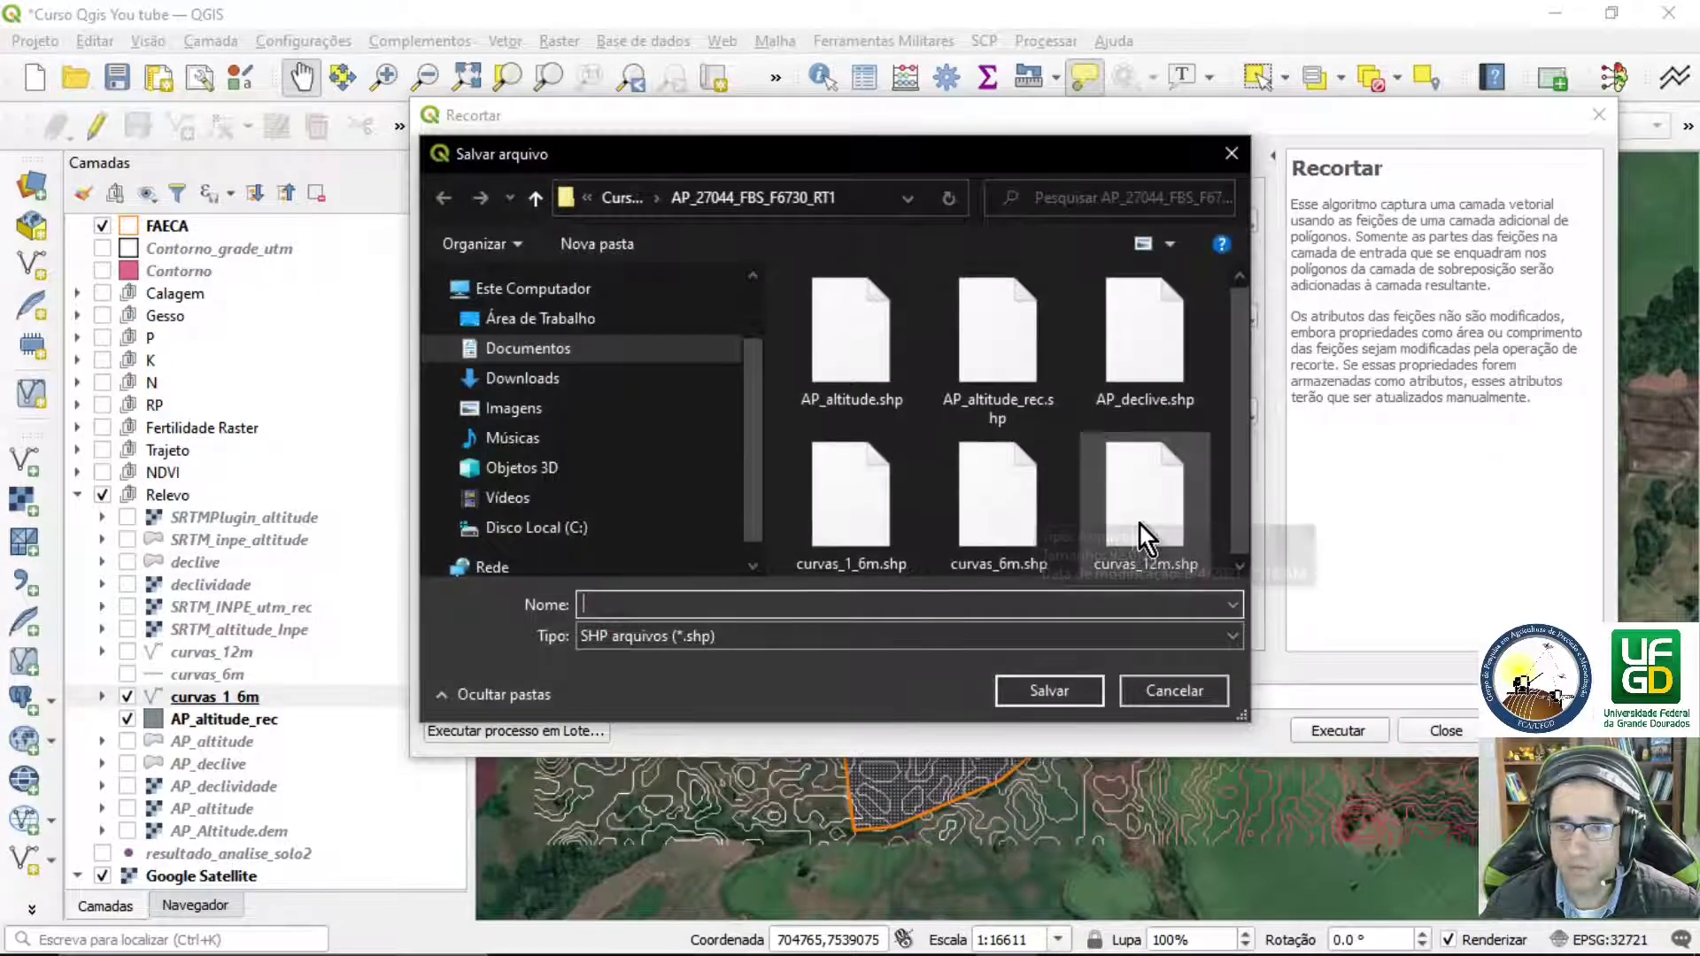
click(885, 529)
click(665, 604)
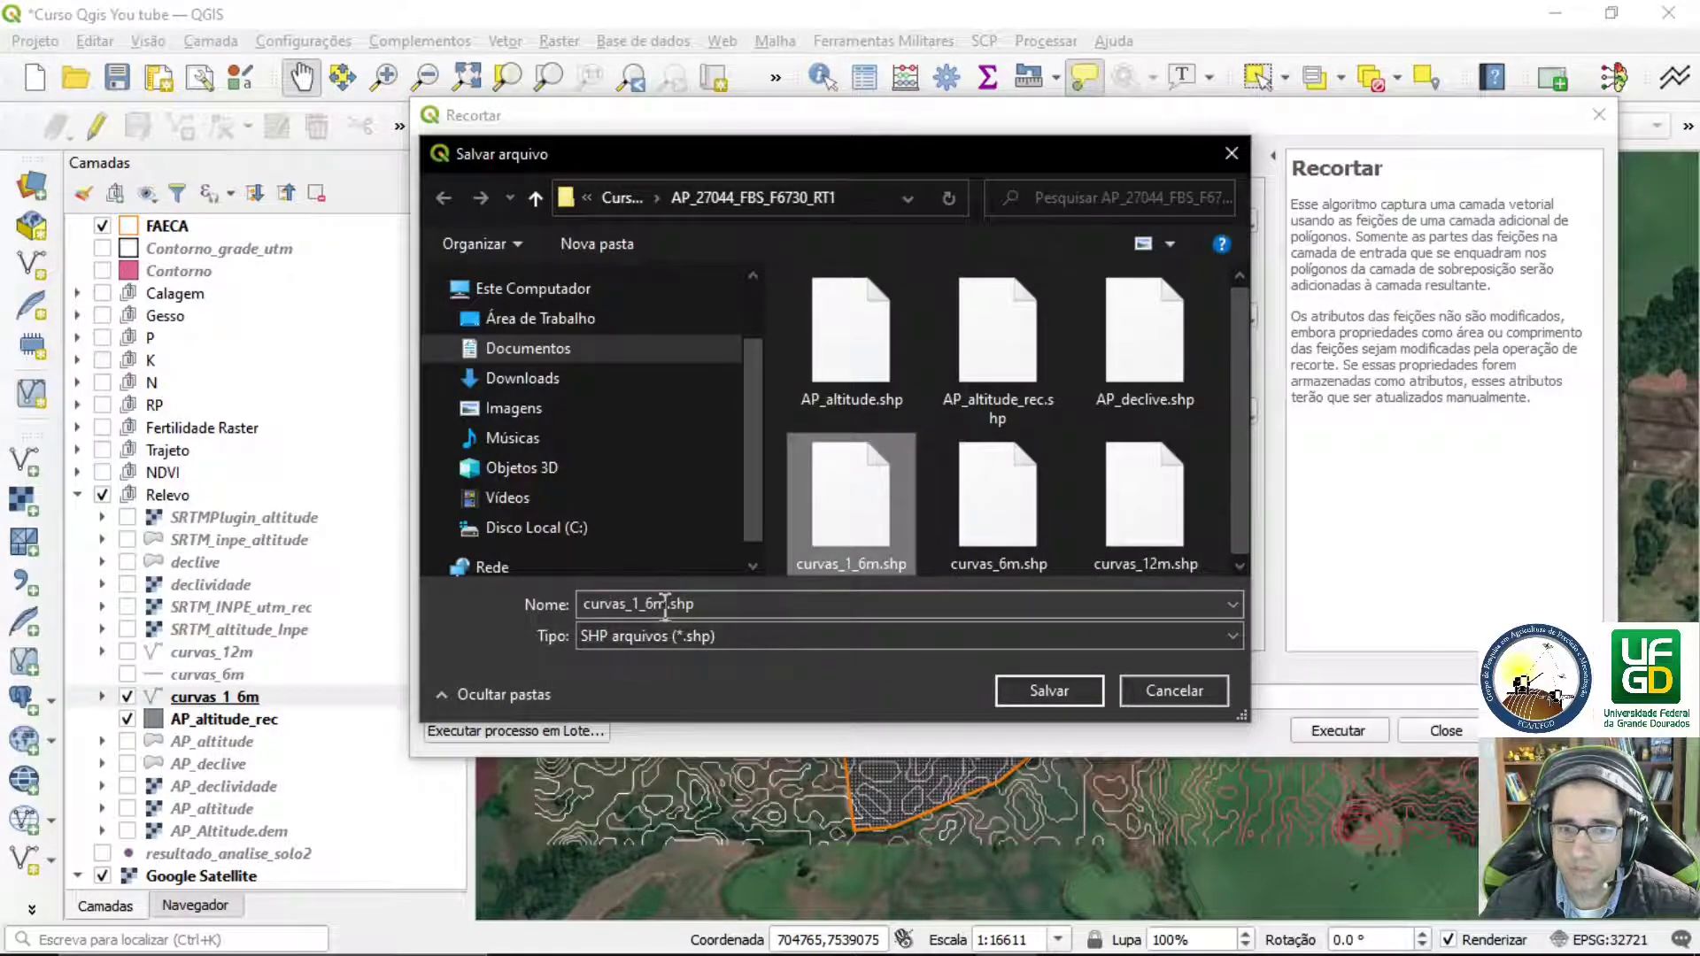
click(665, 606)
click(667, 605)
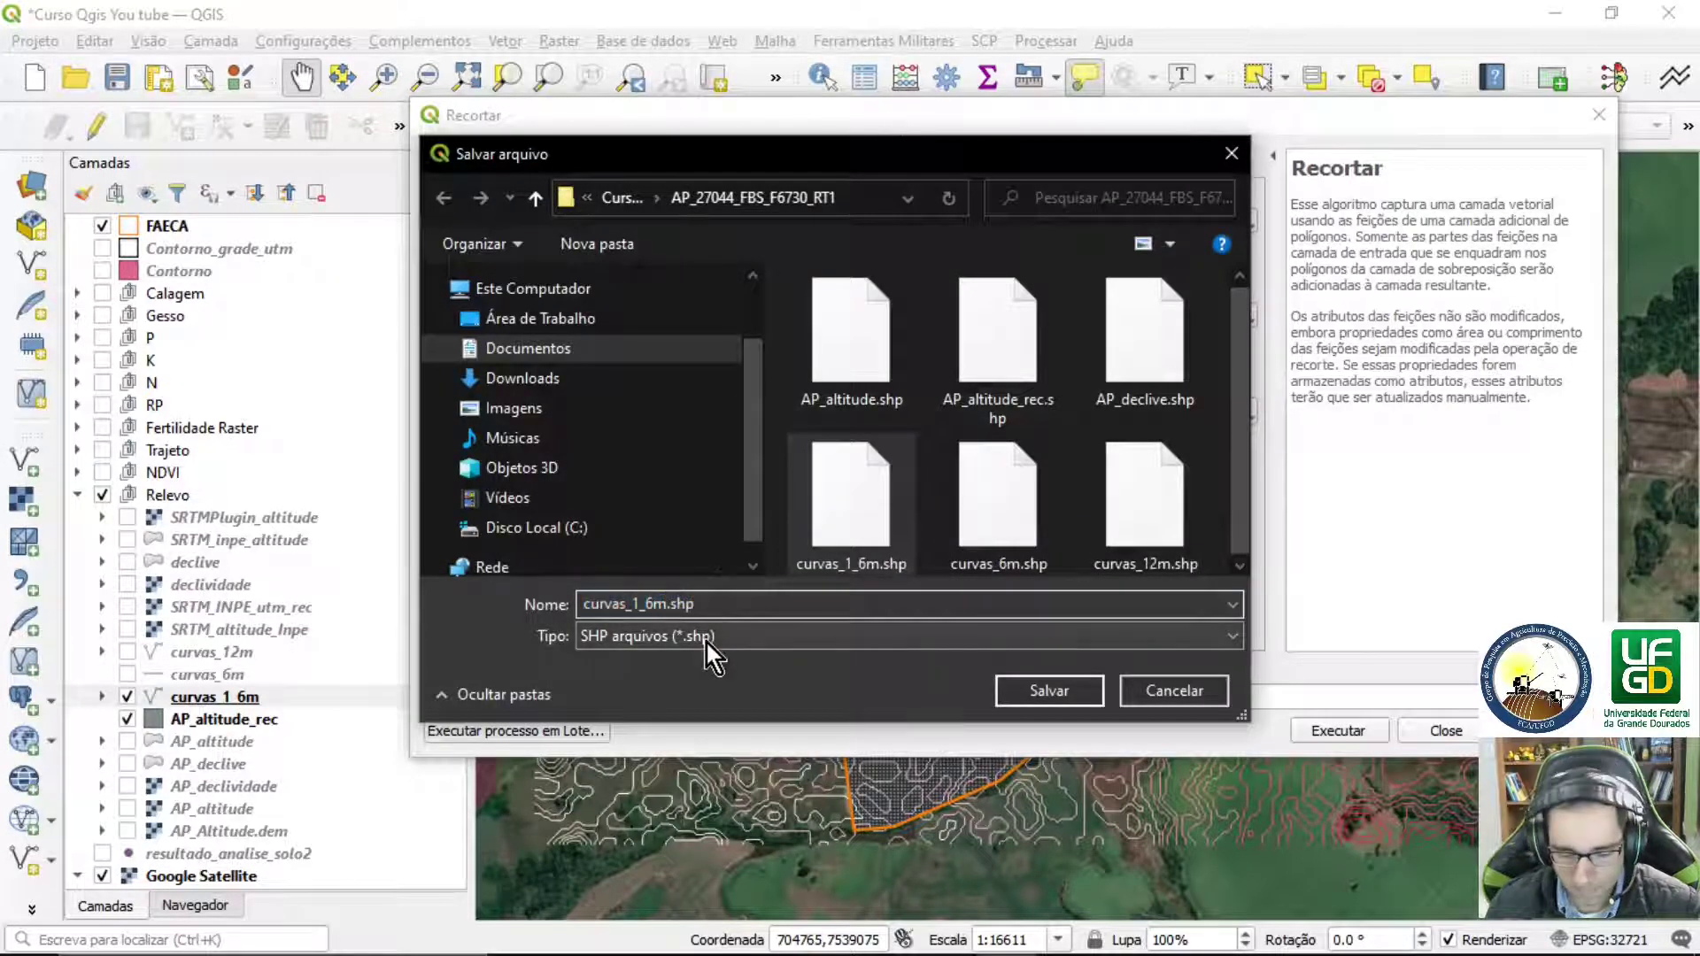
text(_rec)
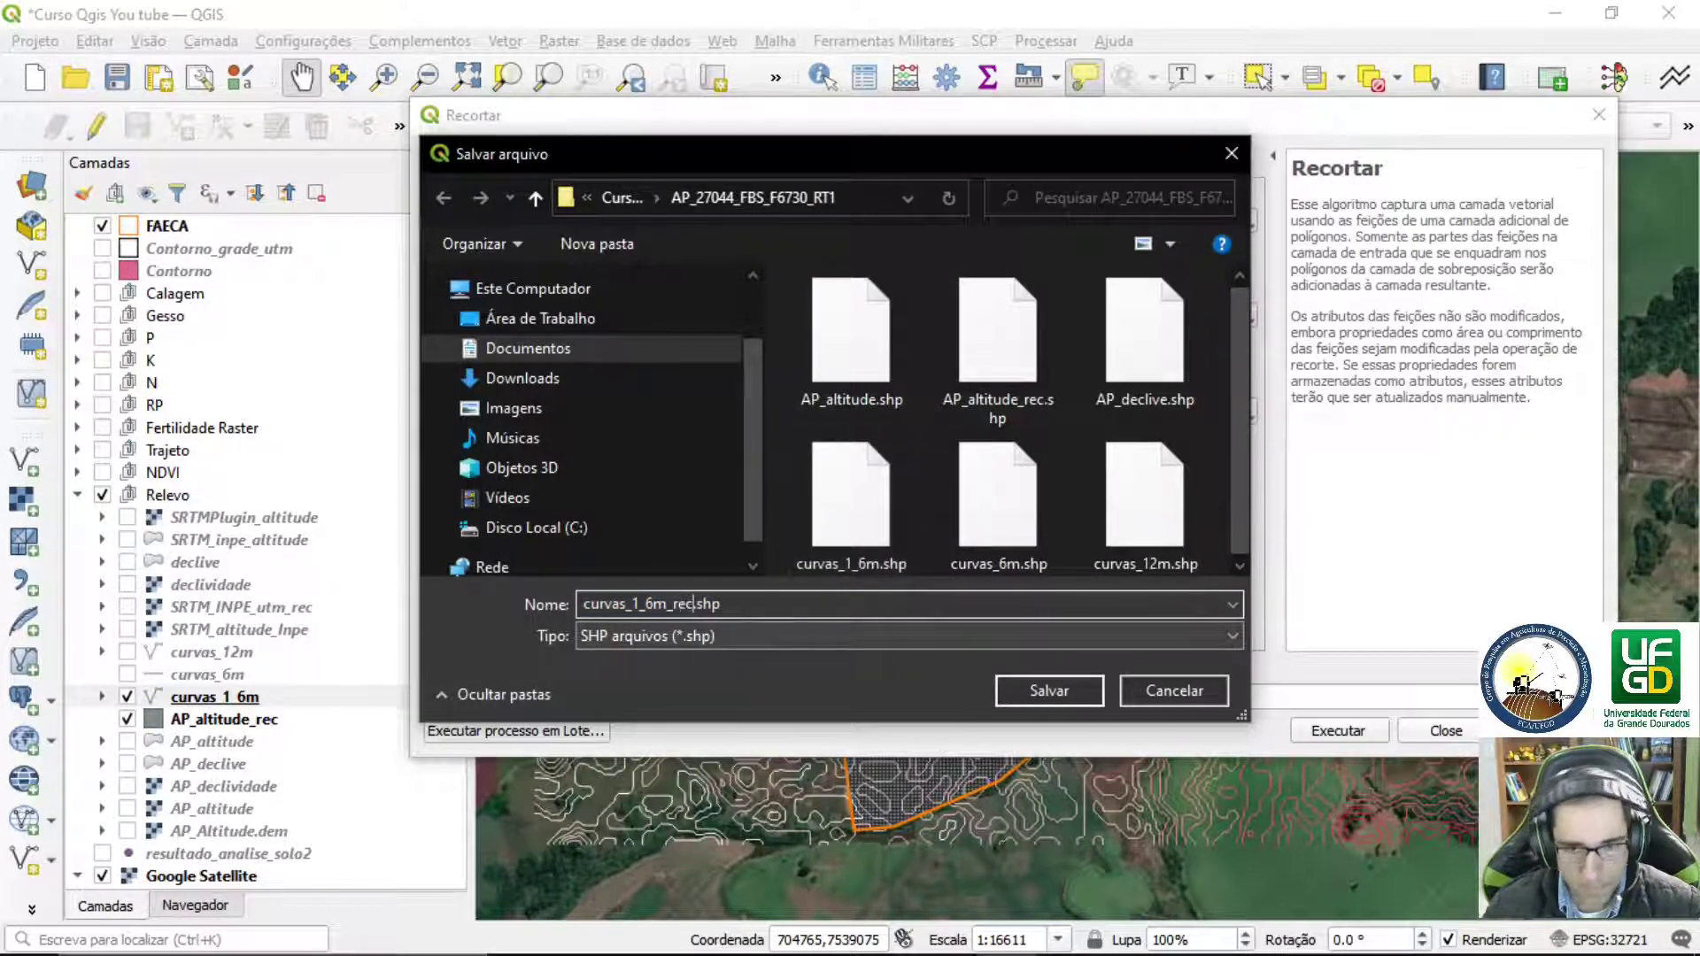
click(1053, 688)
click(1330, 729)
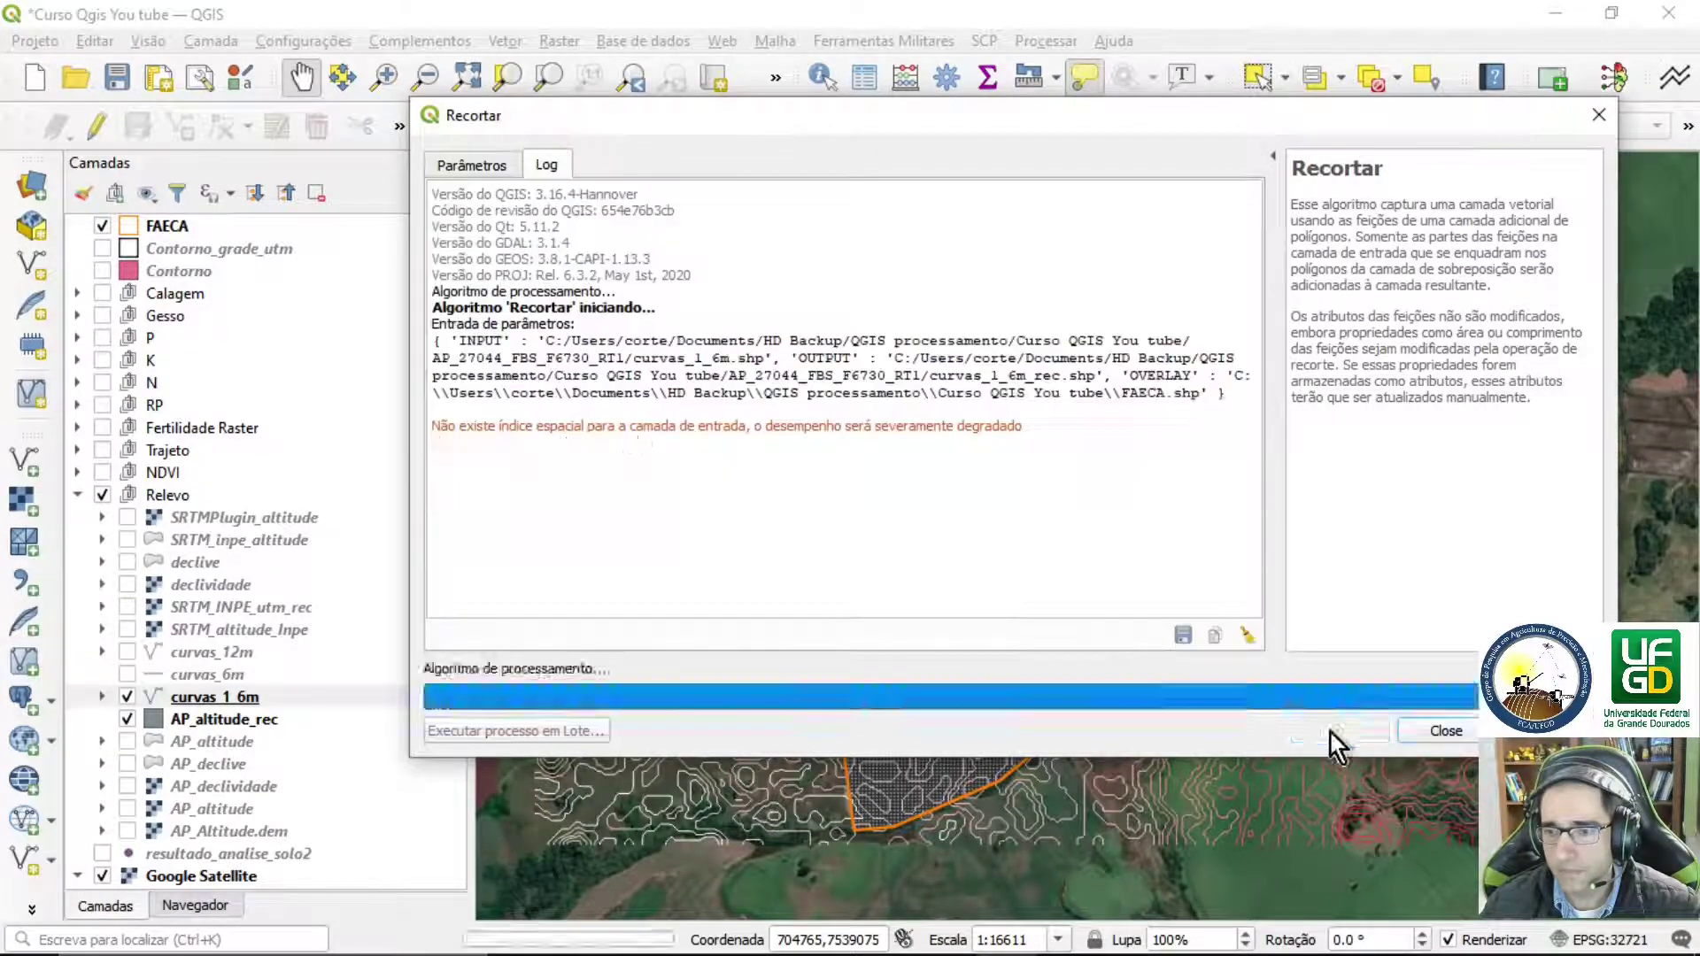
click(1444, 729)
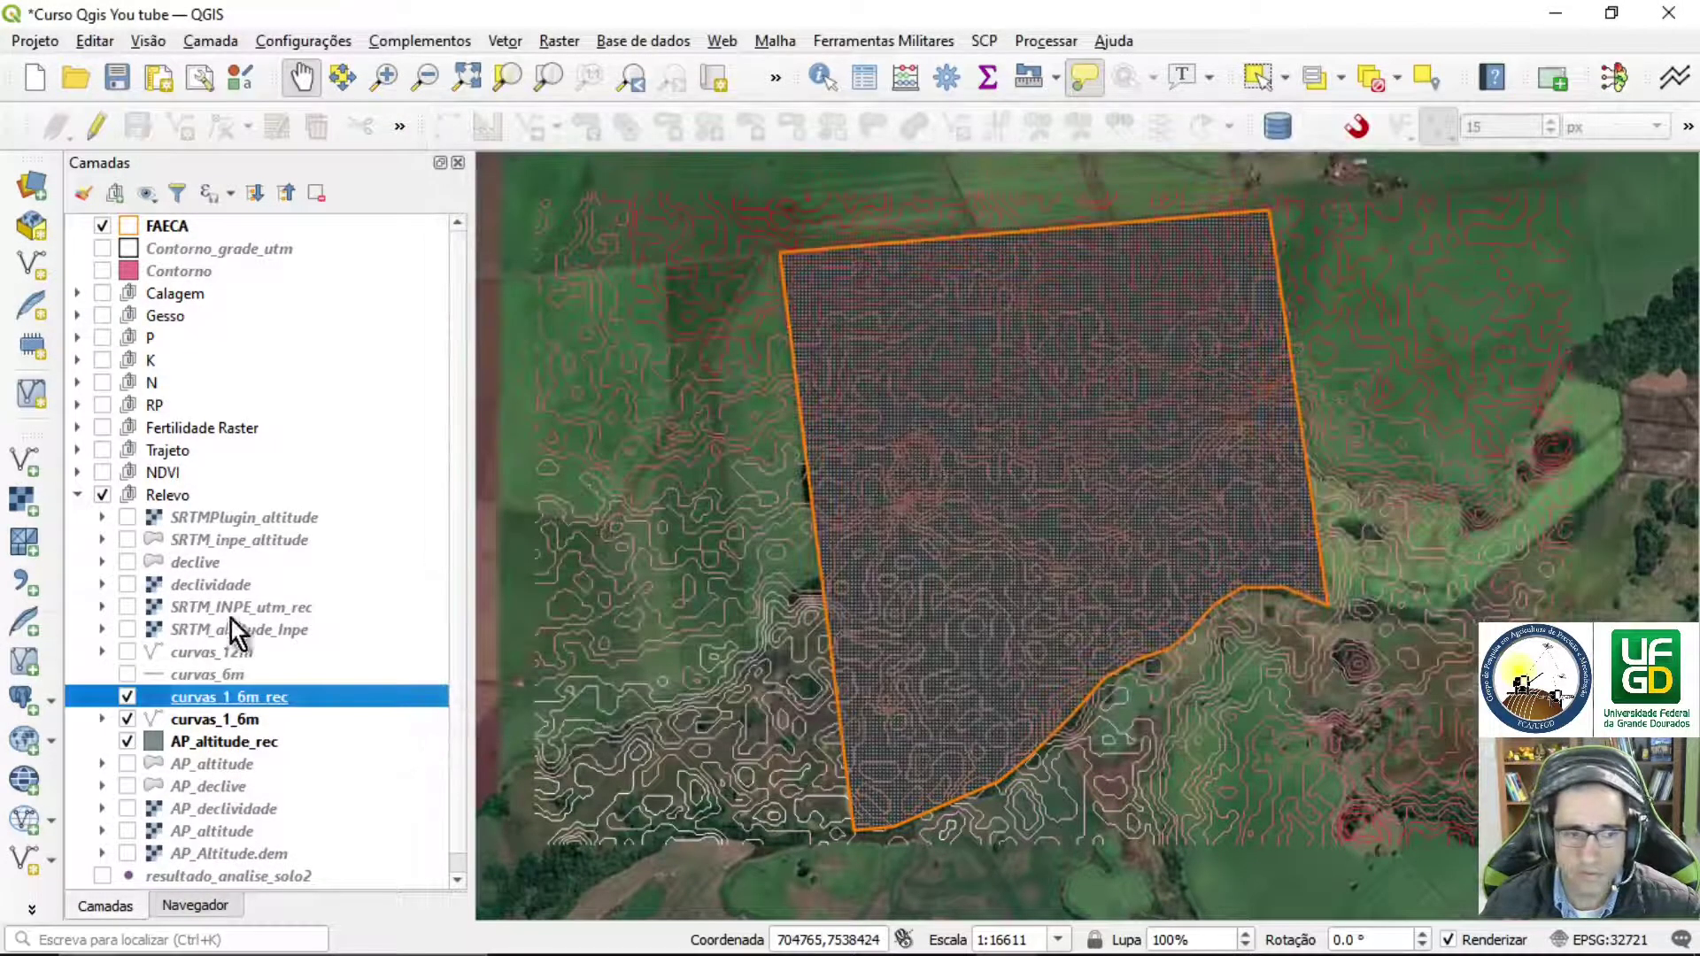
click(127, 719)
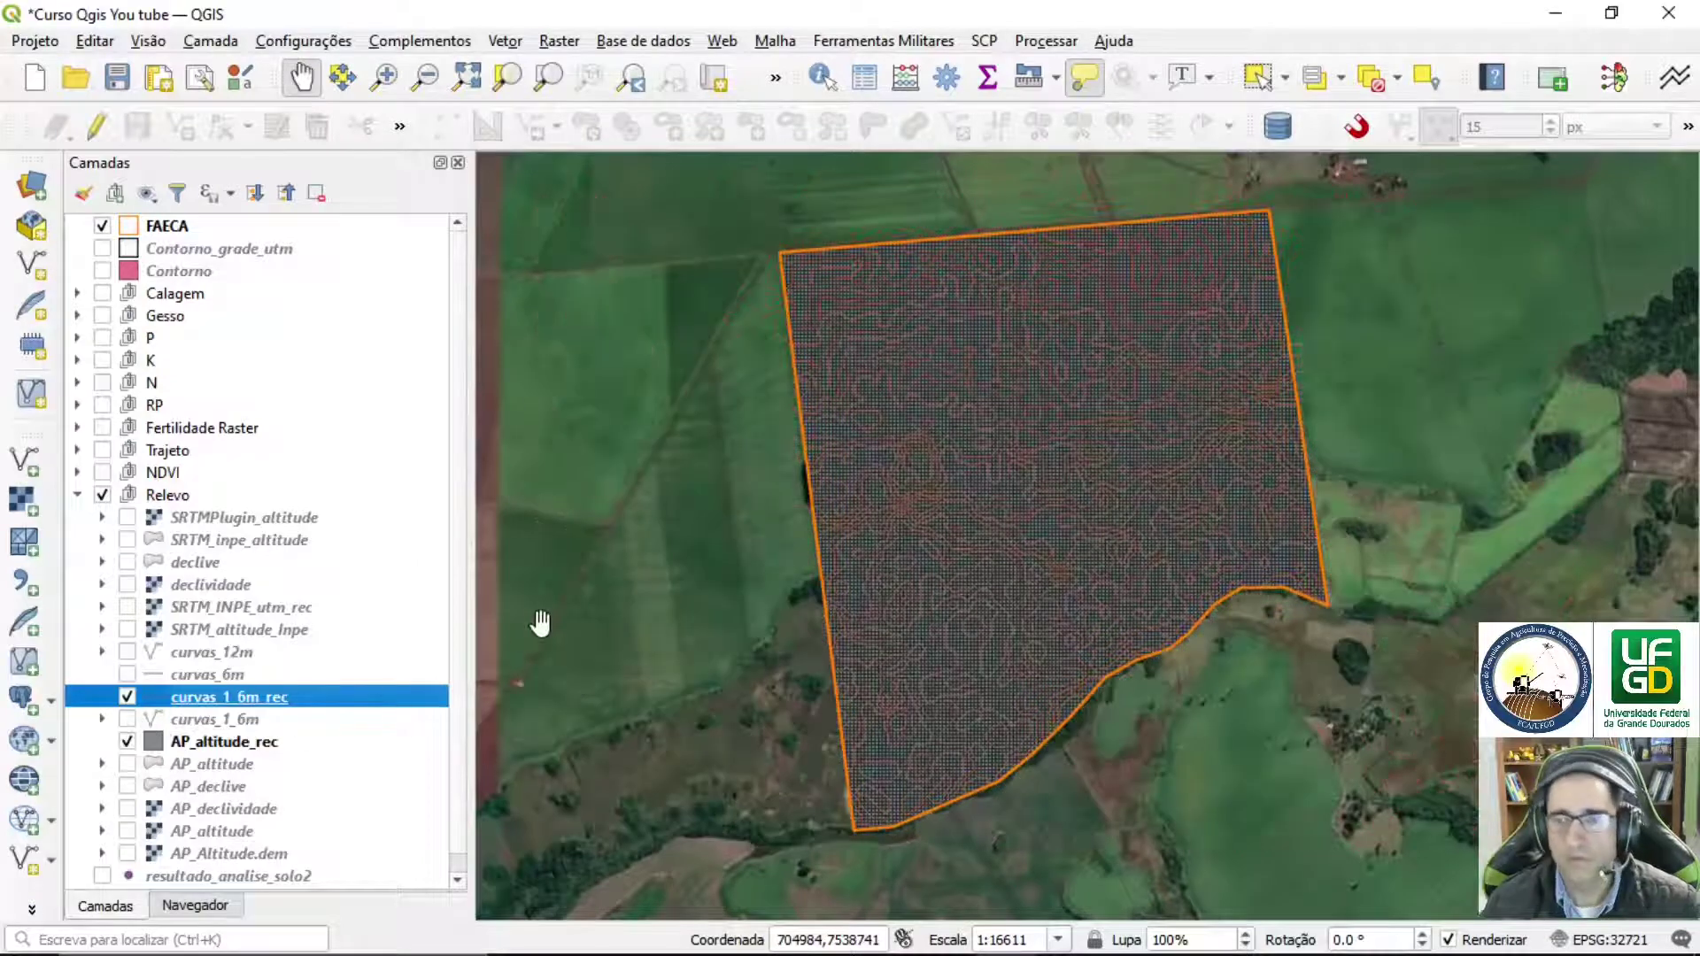
- Switch the AP_altitude_rec layer's symbology to graduated (Graduado), using the Altitude field as the value
click(206, 746)
double_click(205, 746)
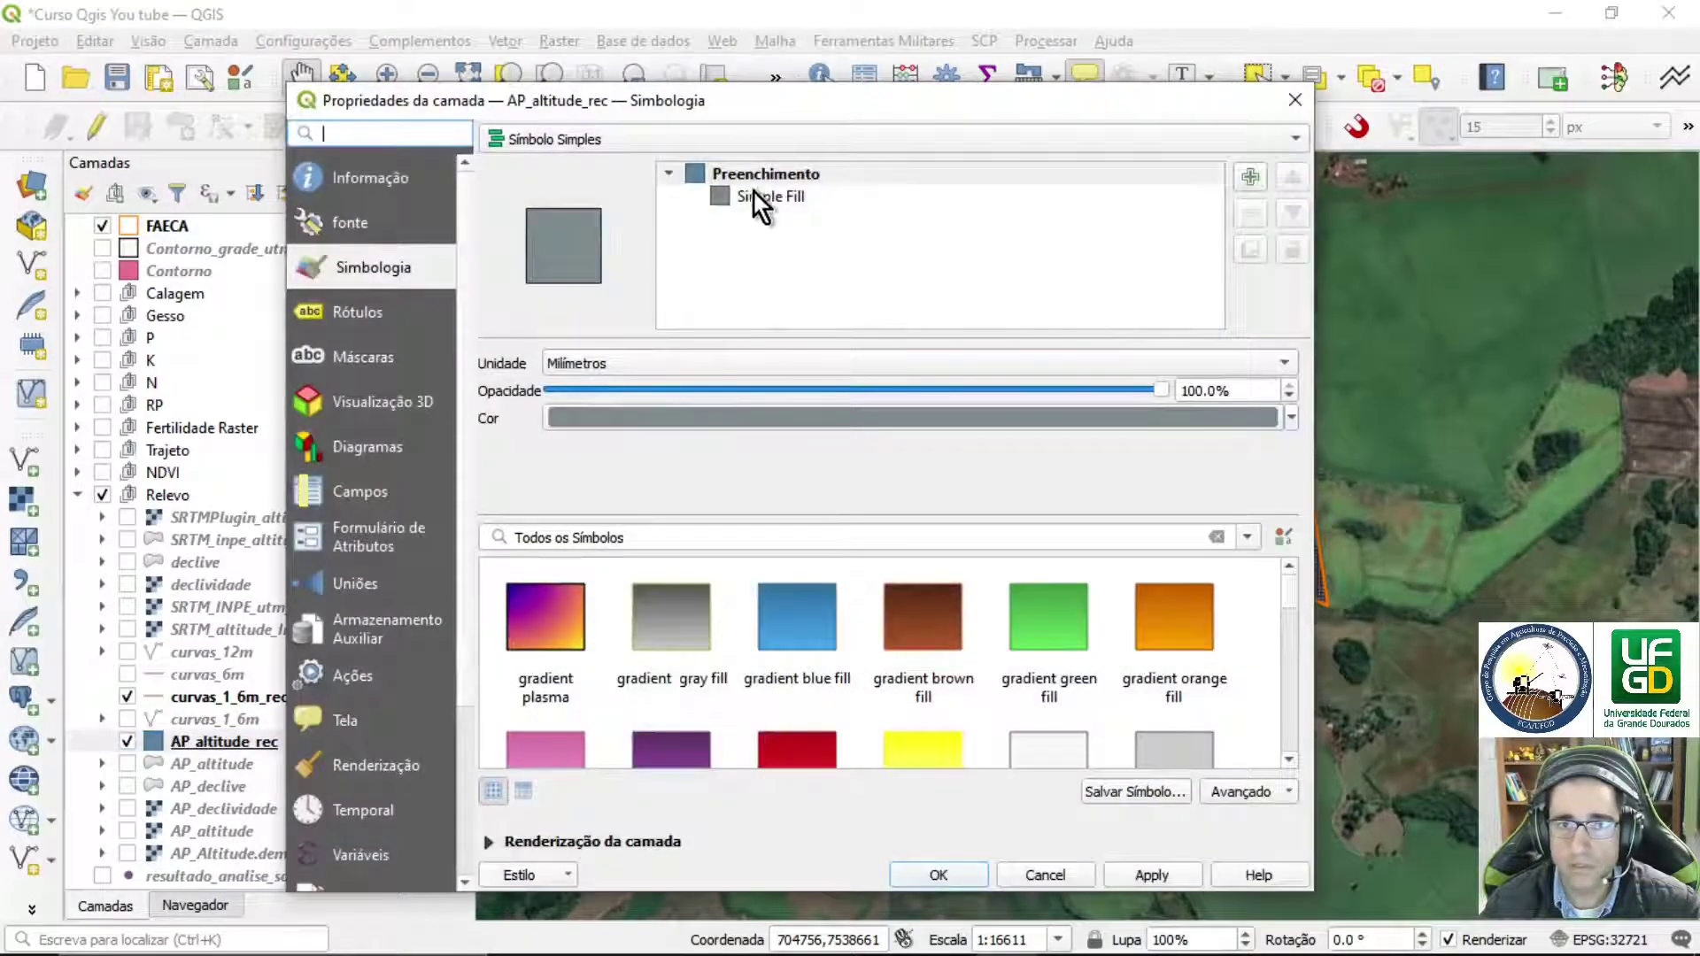
click(757, 146)
click(651, 195)
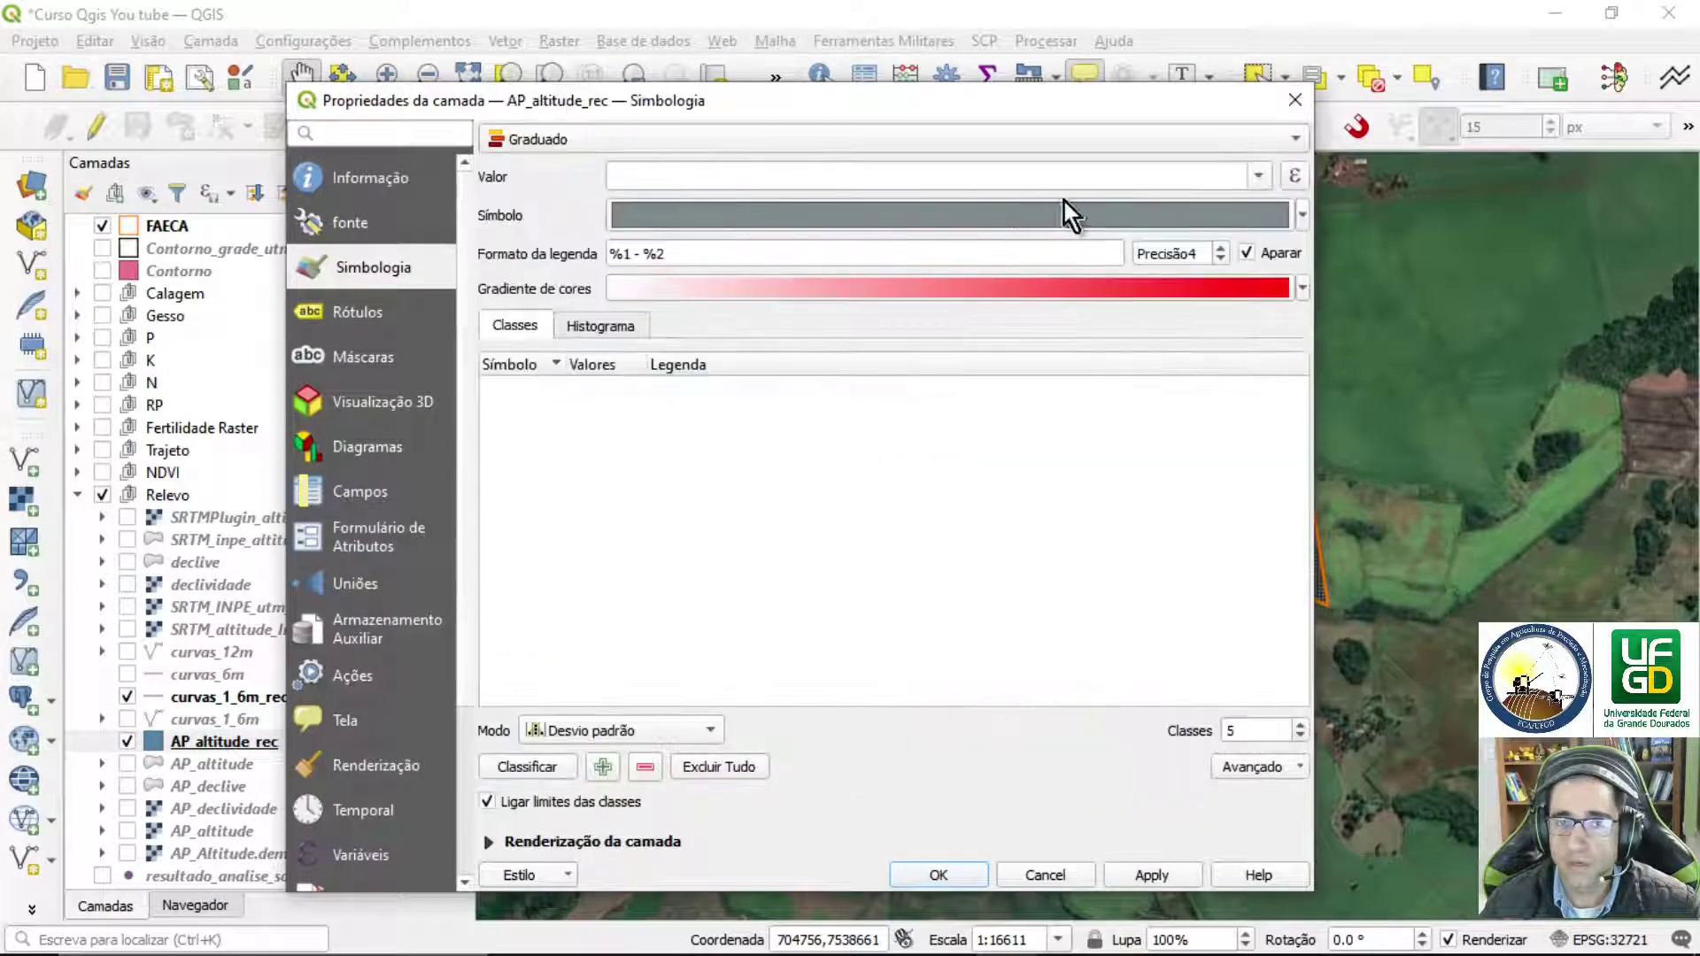
click(1255, 174)
click(933, 206)
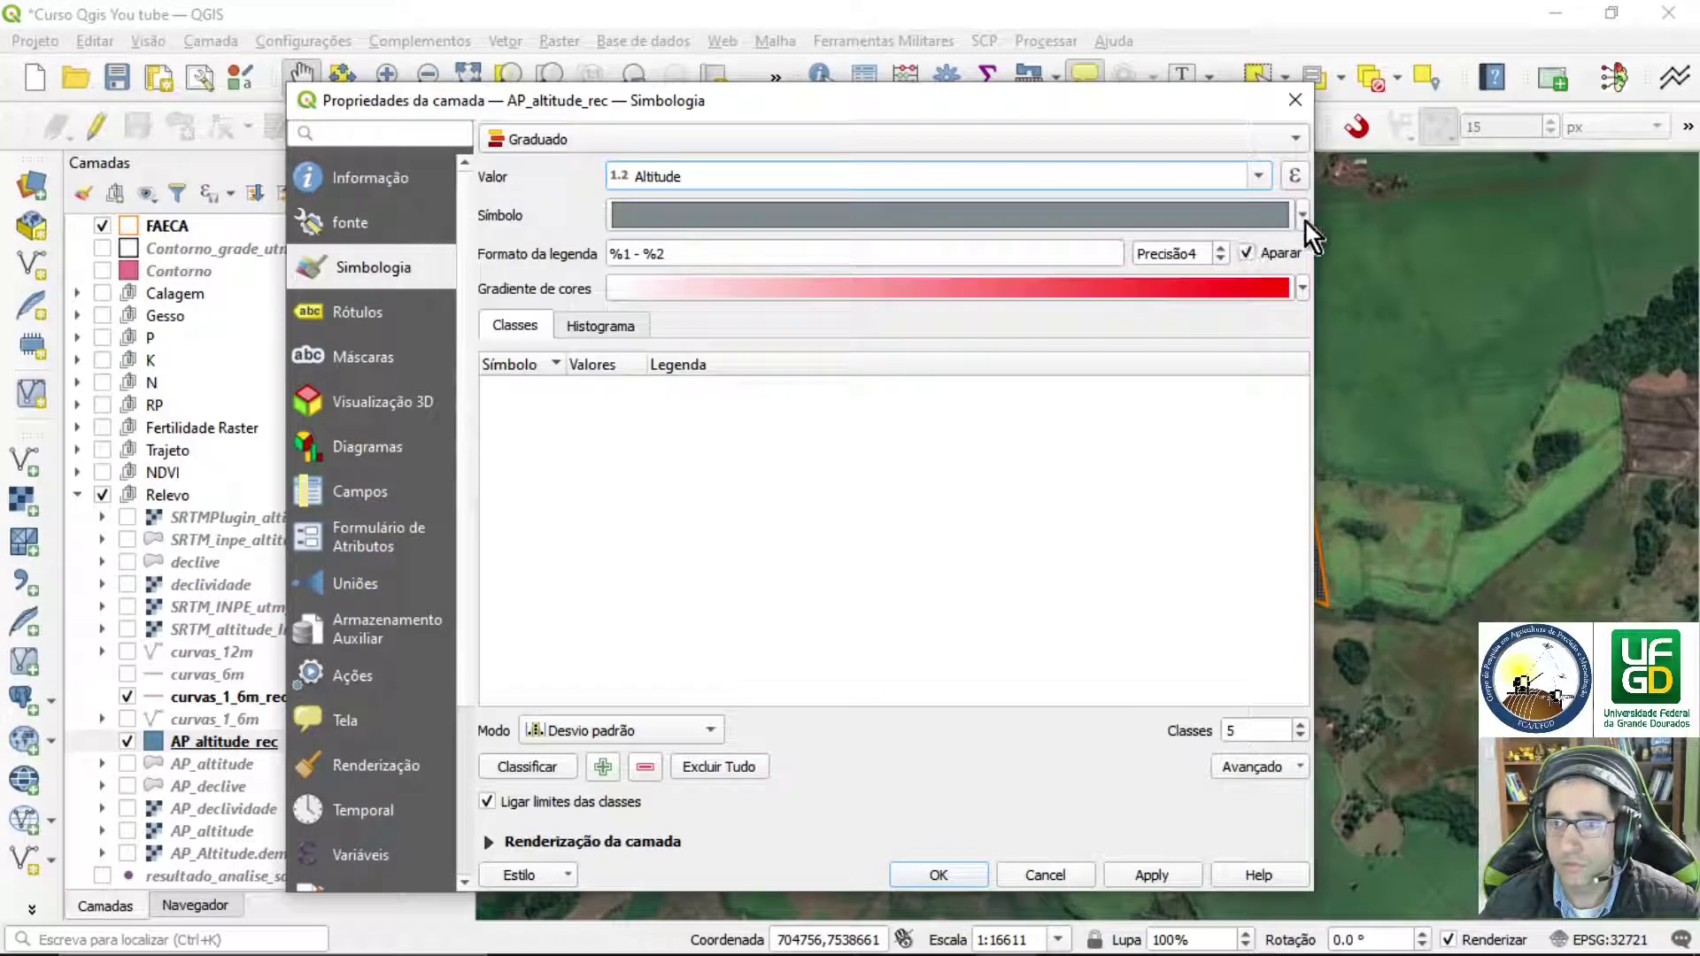
- Make both the fill colour and the stroke colour of the AP_altitude_rec symbol's Simple Fill transparent
click(1256, 215)
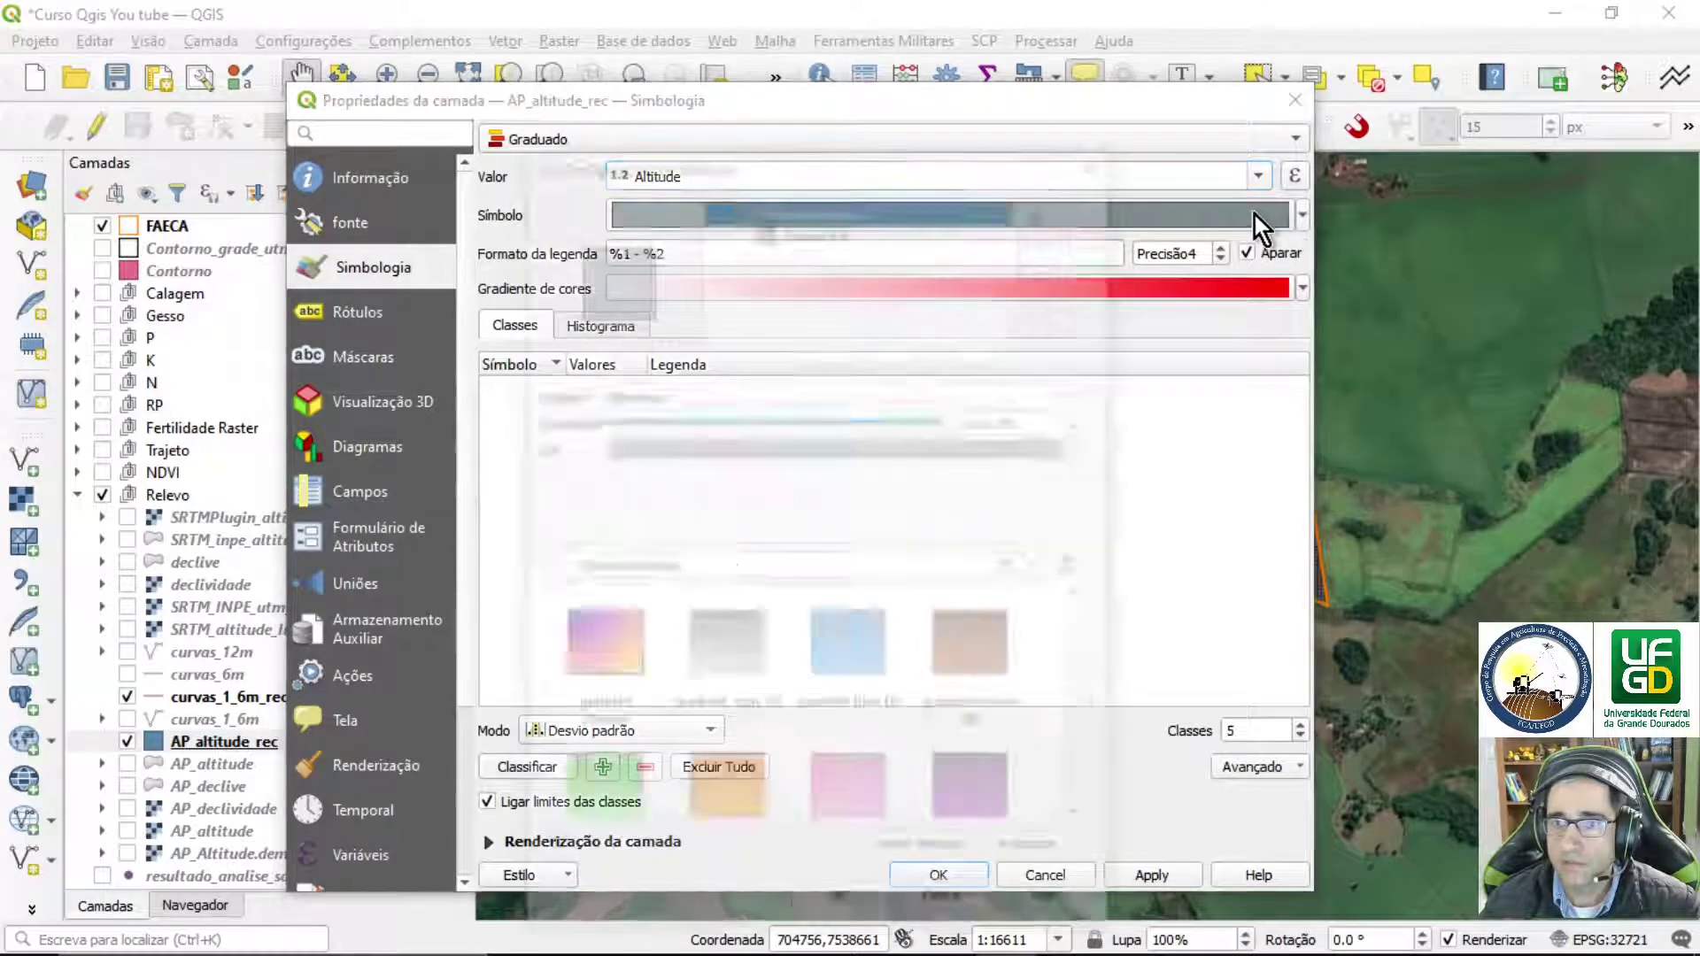
click(859, 228)
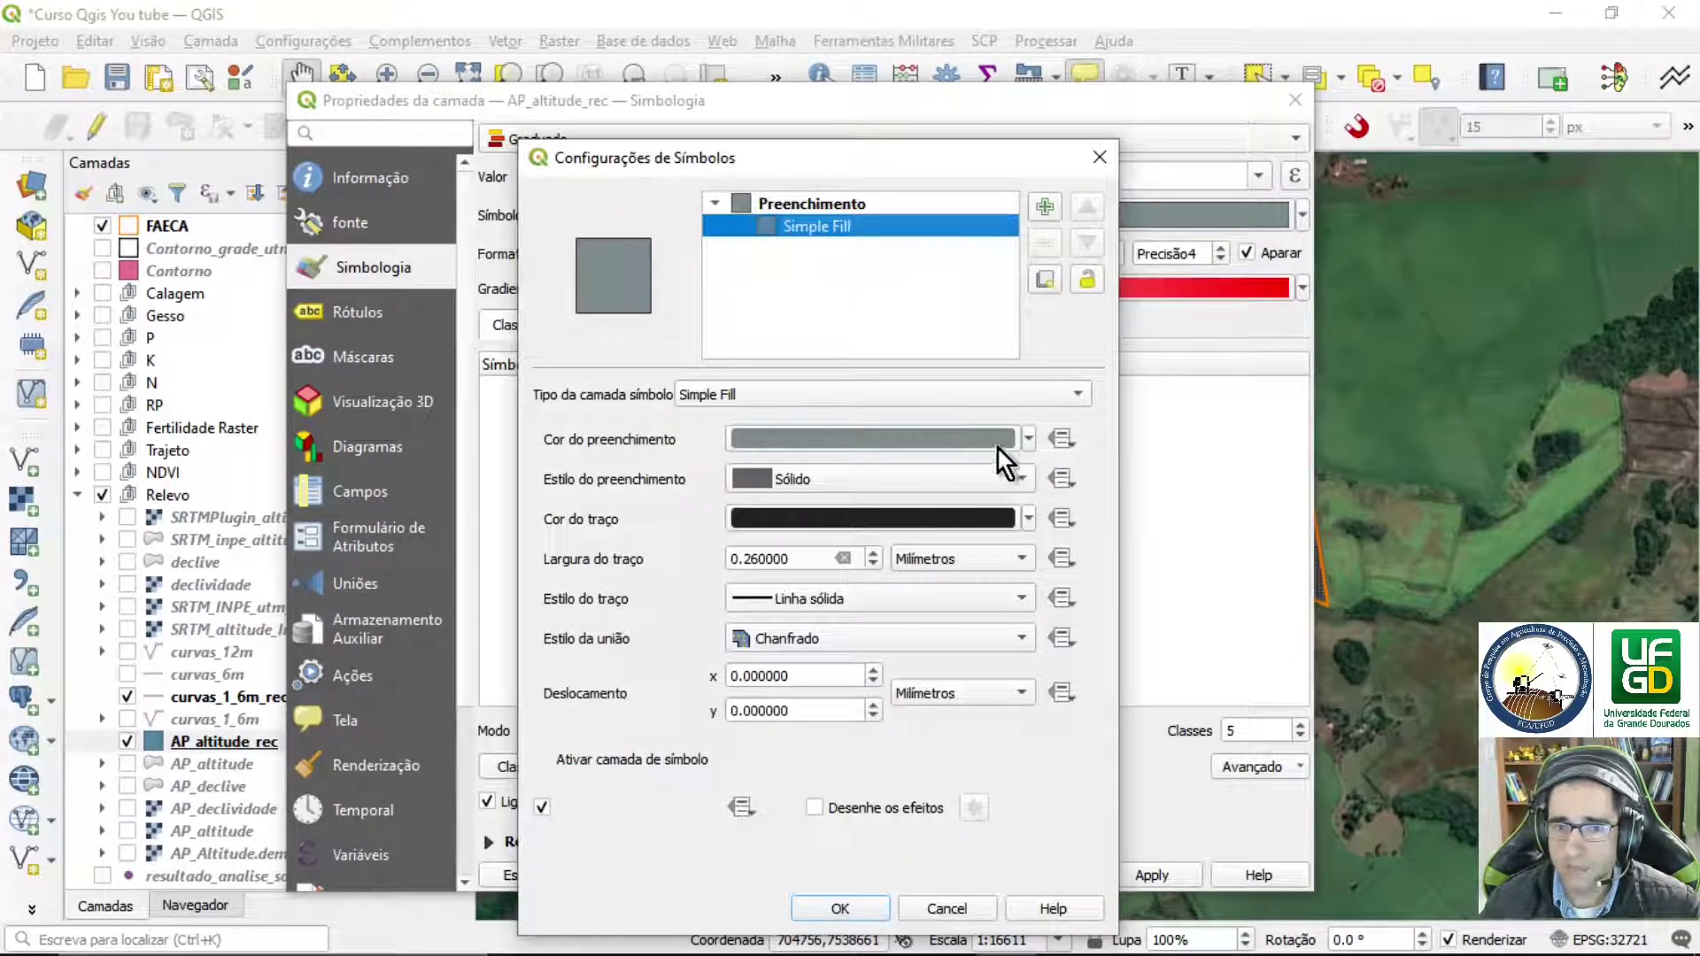
click(1029, 439)
click(929, 393)
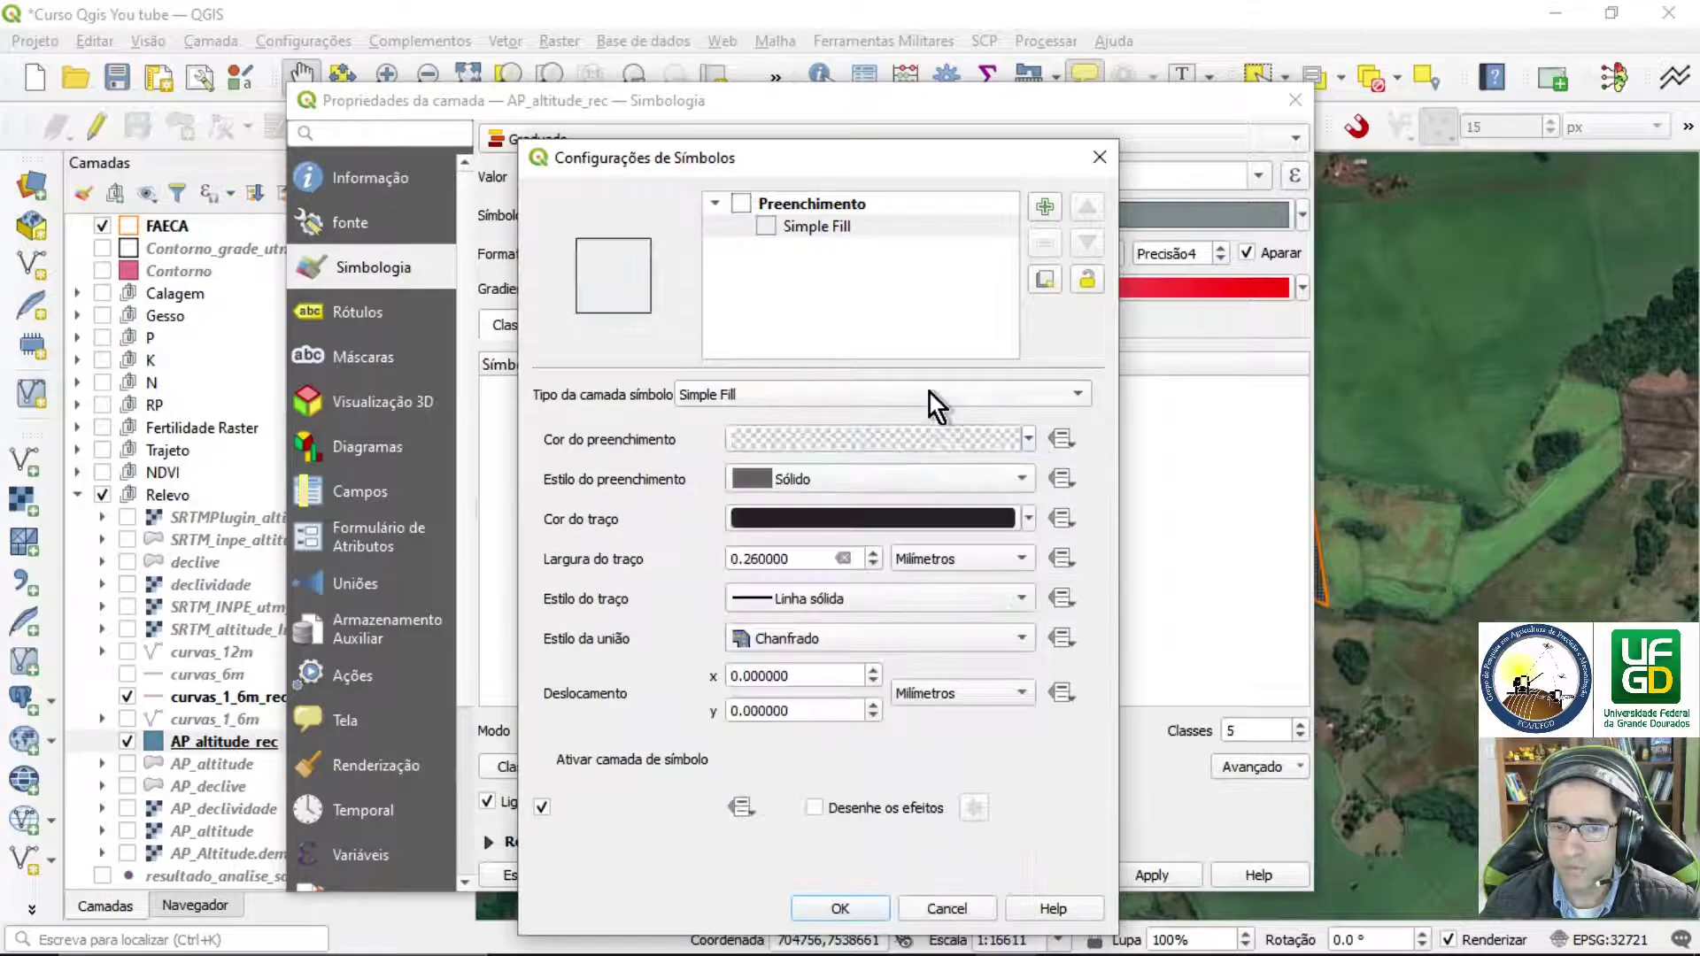
click(1028, 520)
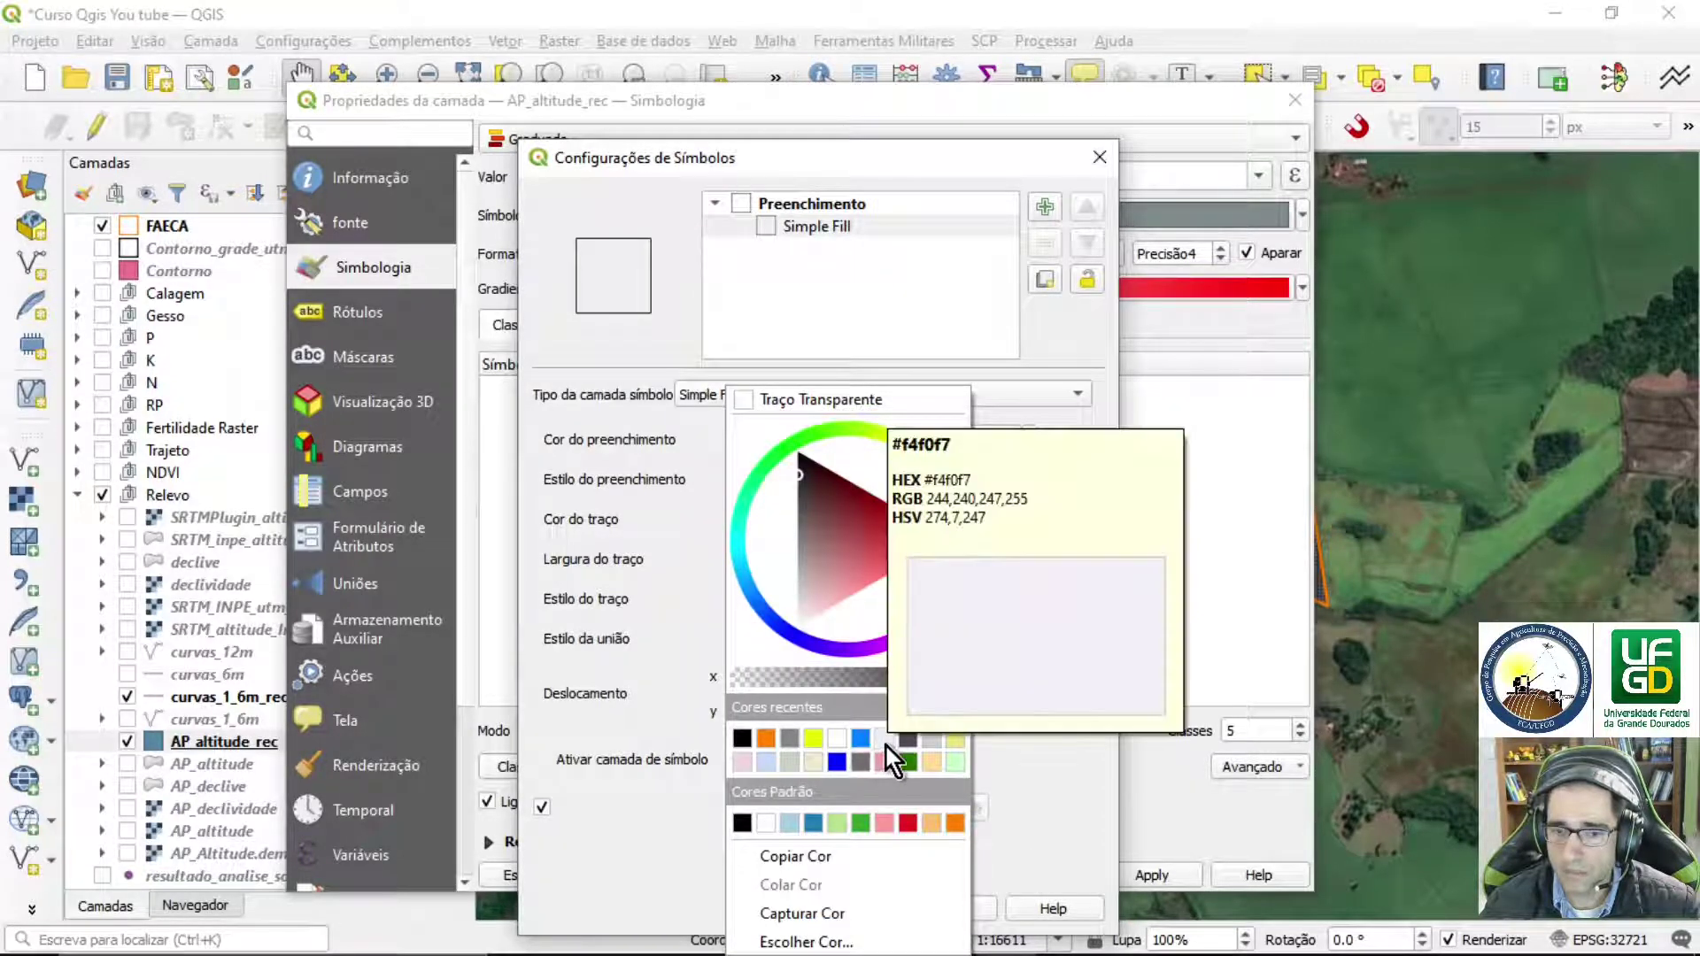
click(821, 397)
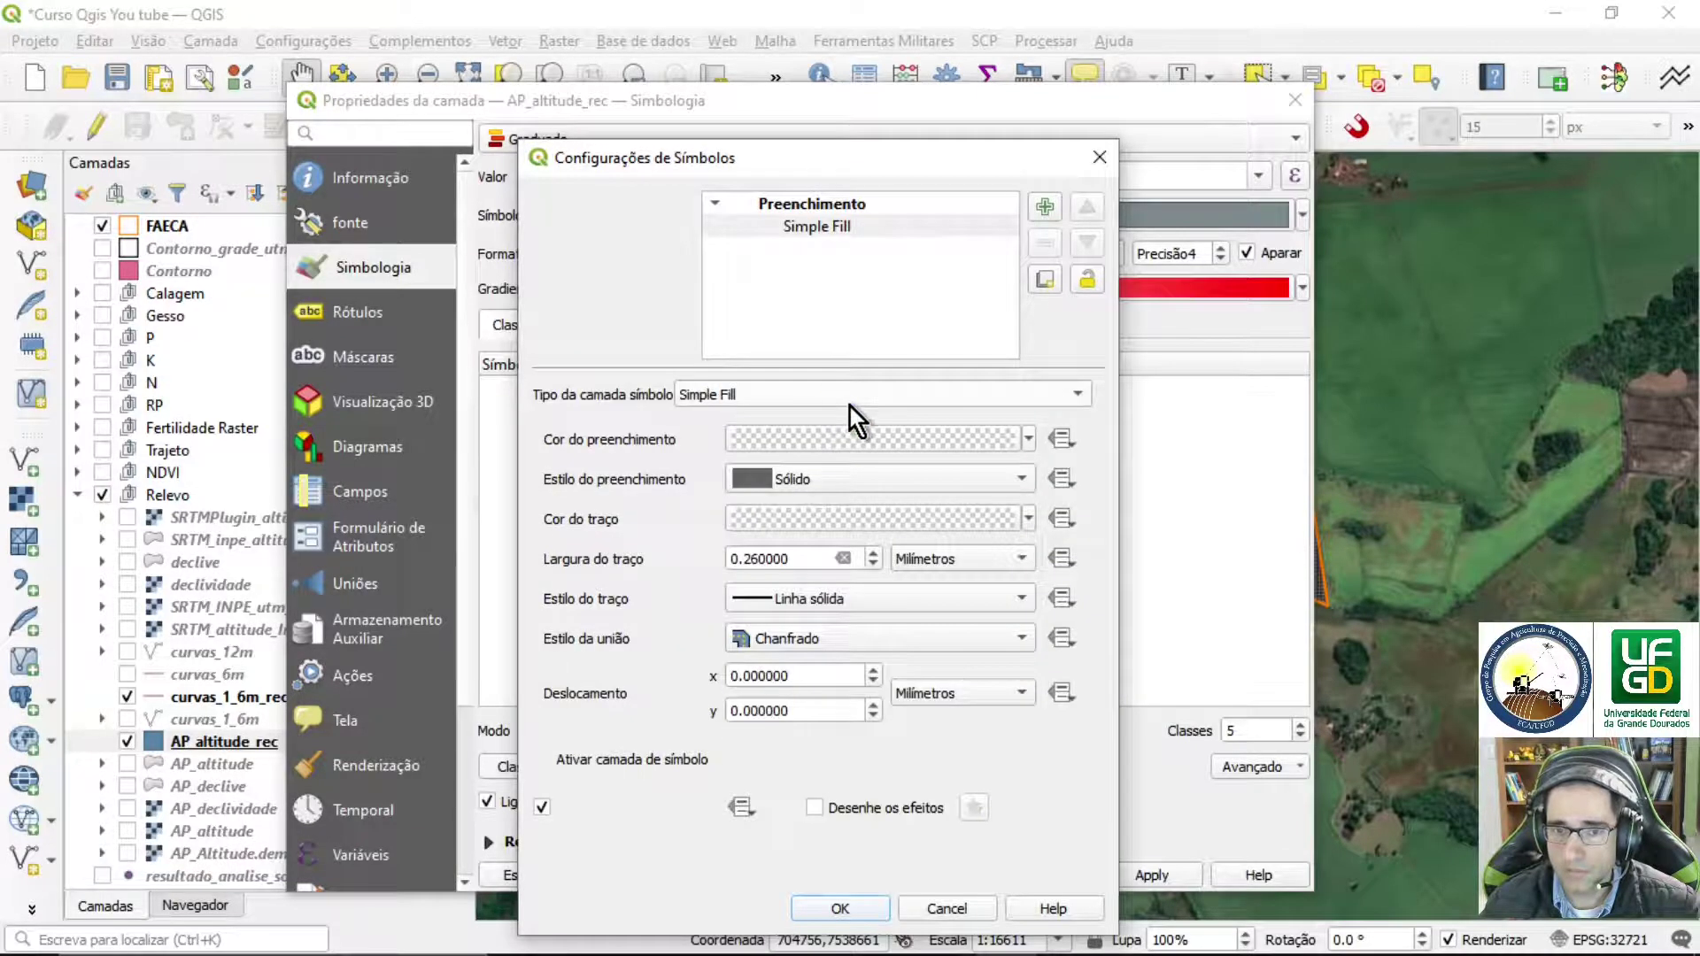
click(839, 909)
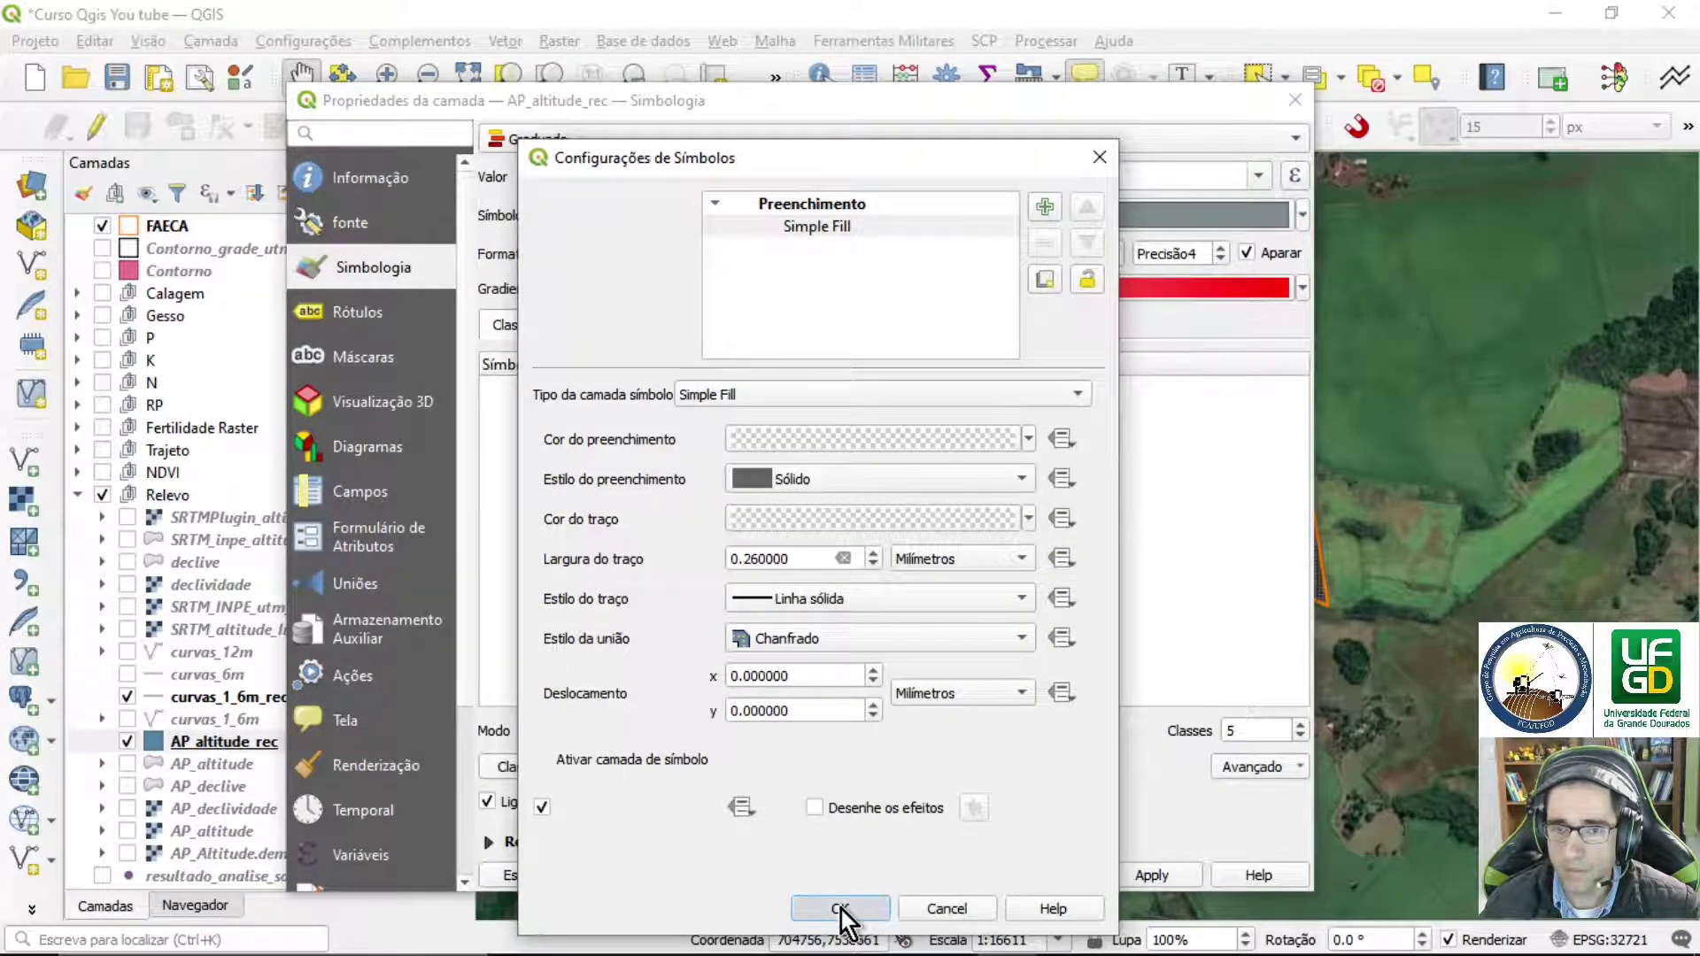
- Apply the elevation colour ramp from the cpt-city catalogue's Topography theme to AP_altitude_rec
click(1303, 288)
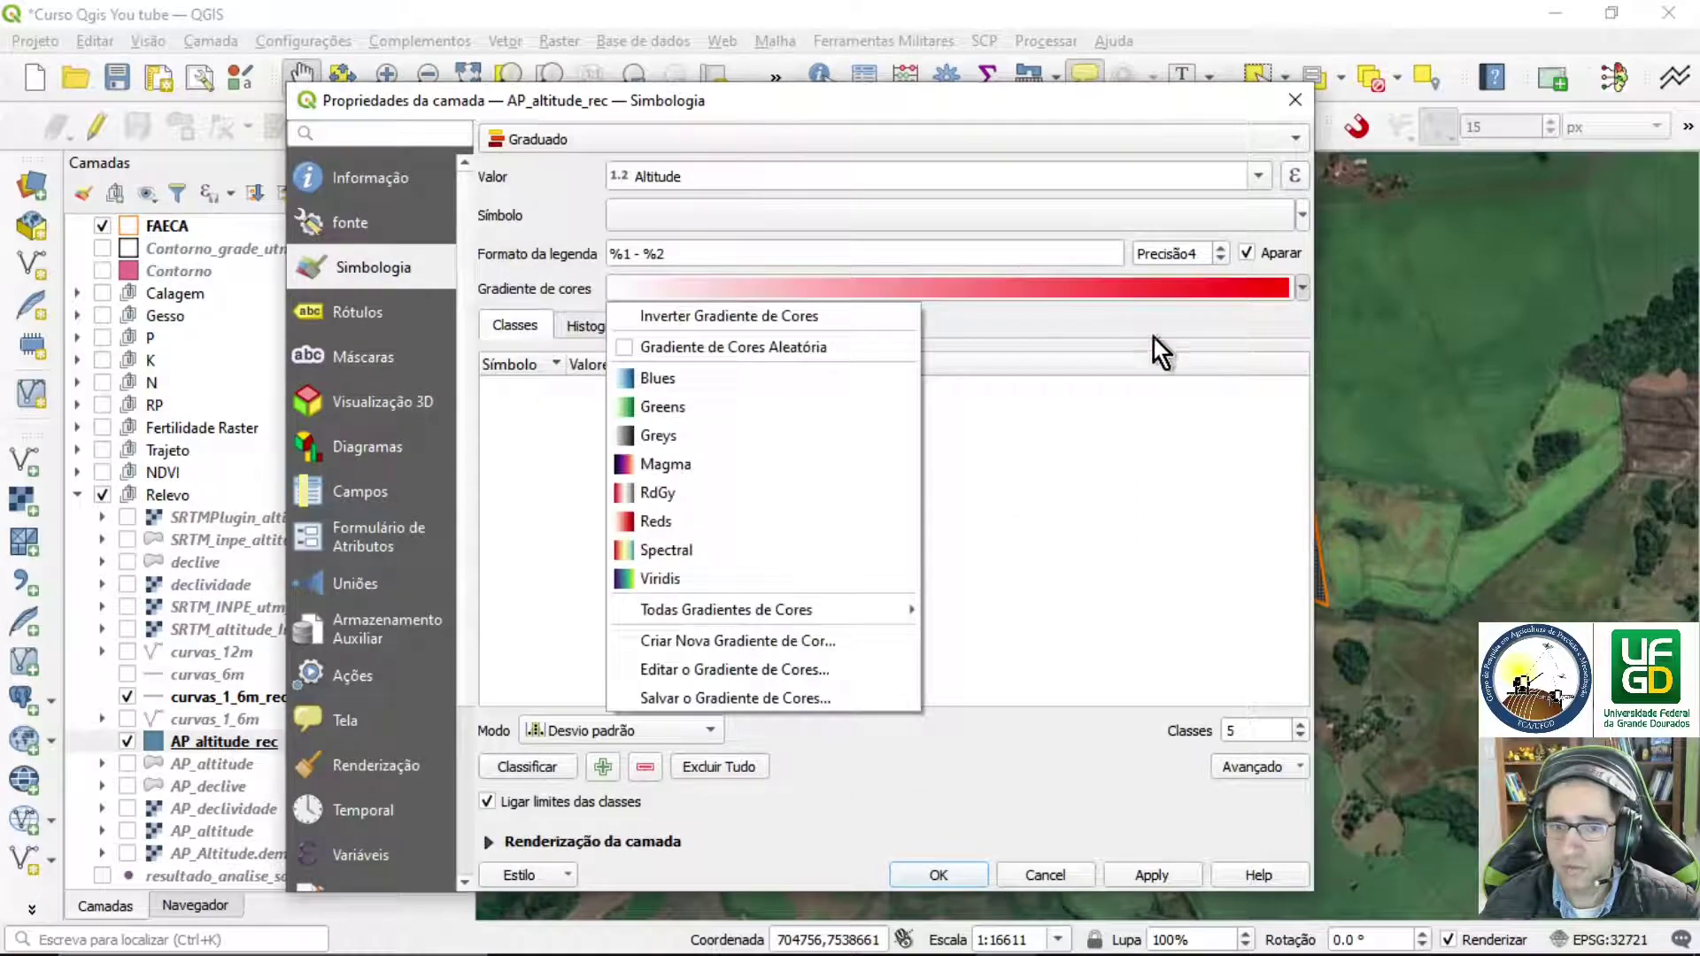
click(799, 645)
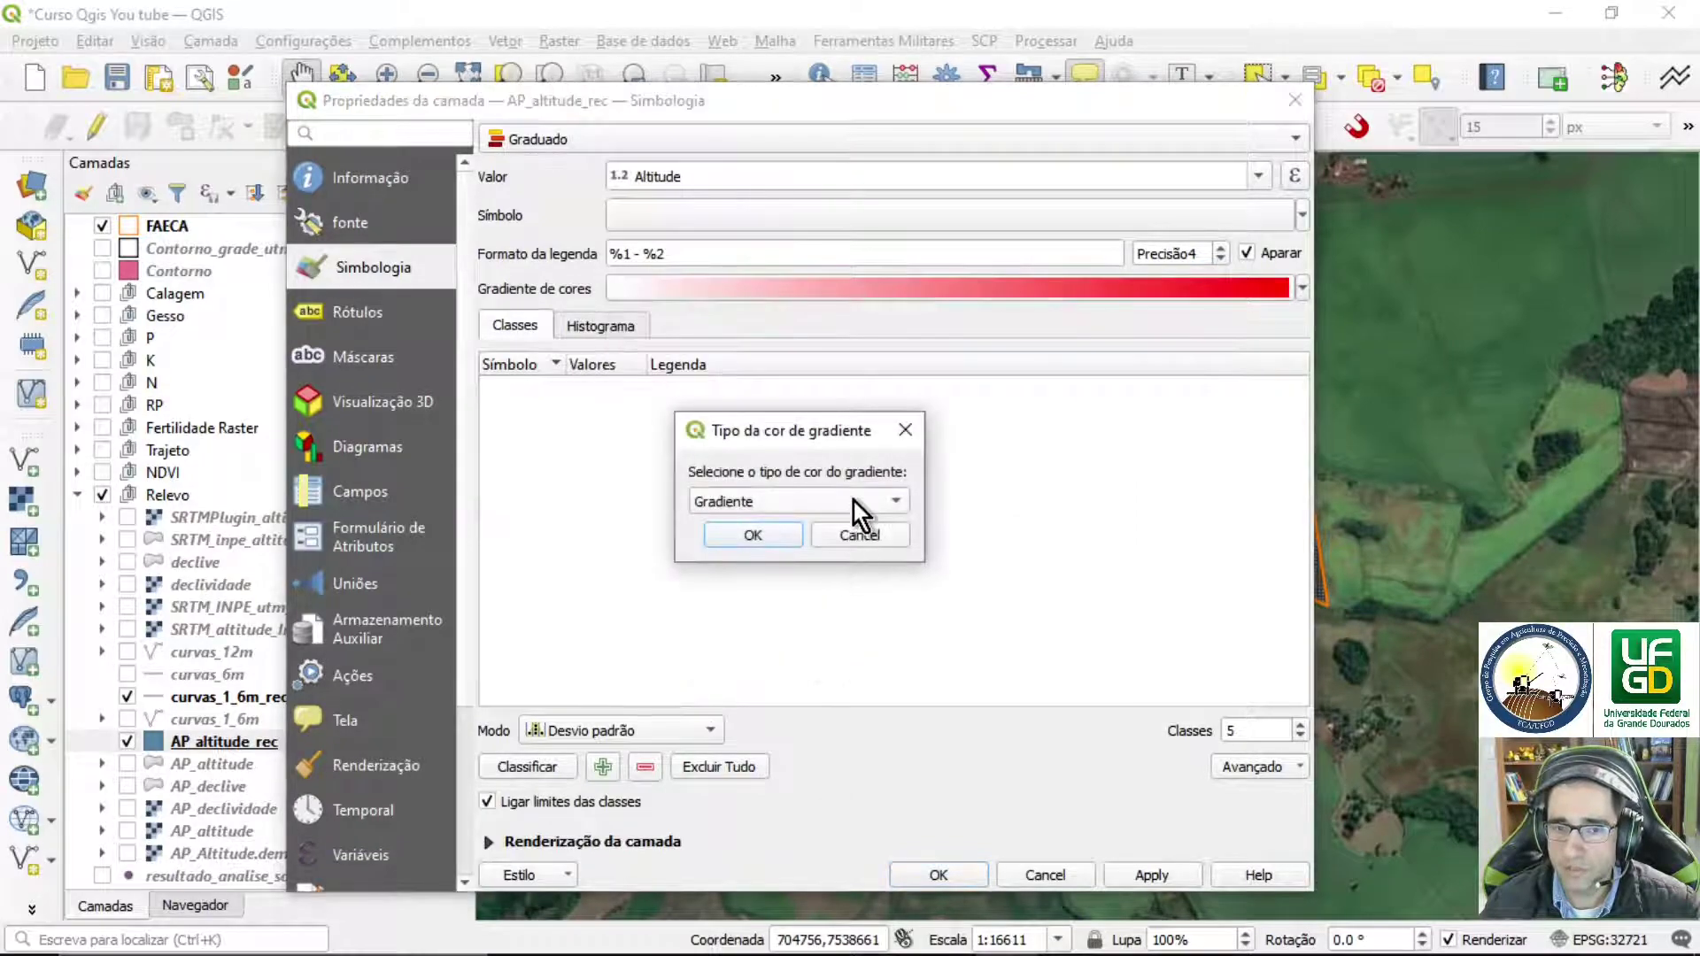
click(853, 501)
click(795, 580)
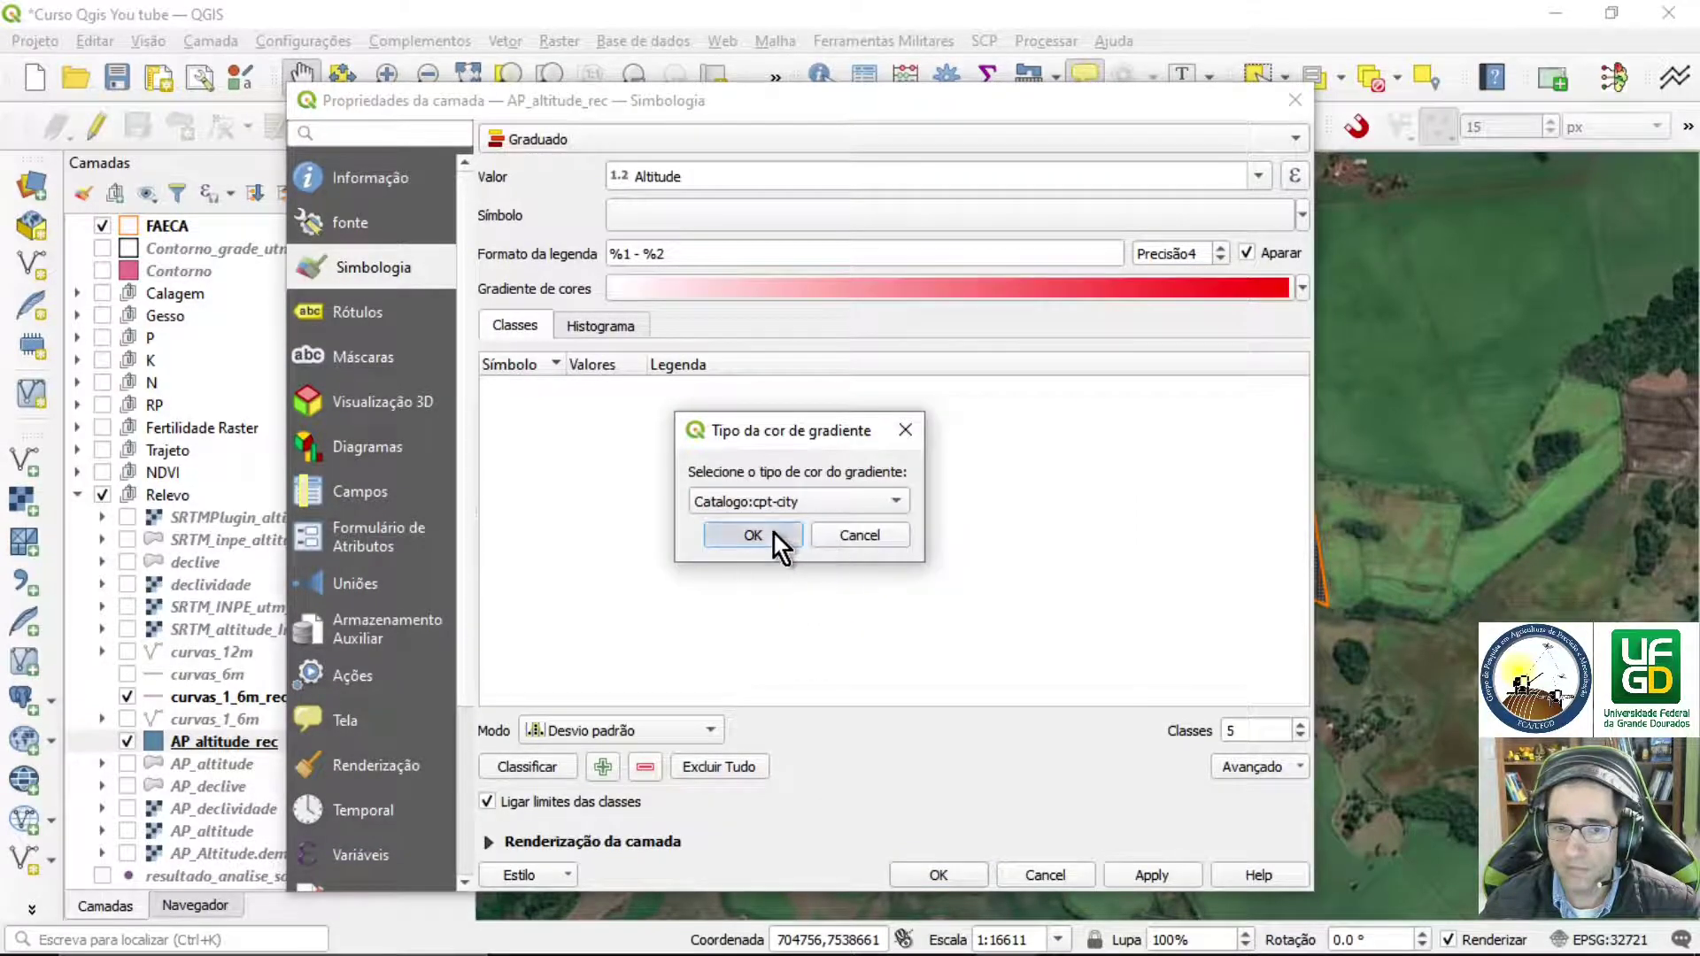
click(774, 534)
click(529, 501)
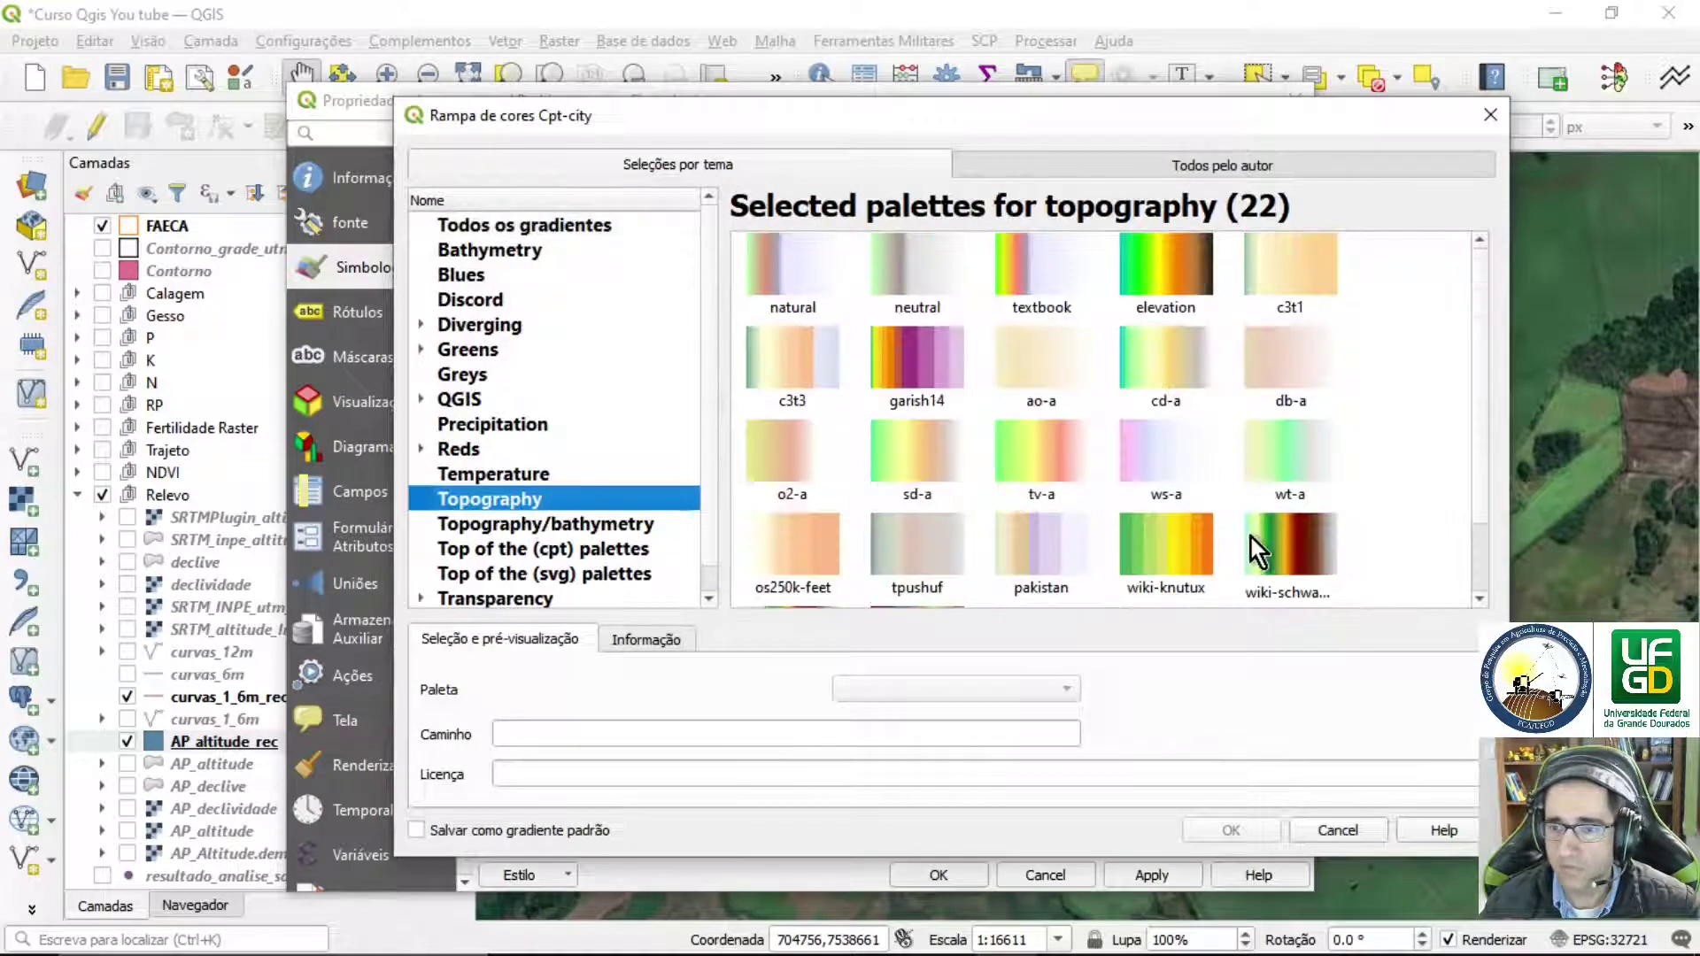
scroll(1240, 536, down, 1)
scroll(1199, 520, up, 1)
click(1166, 243)
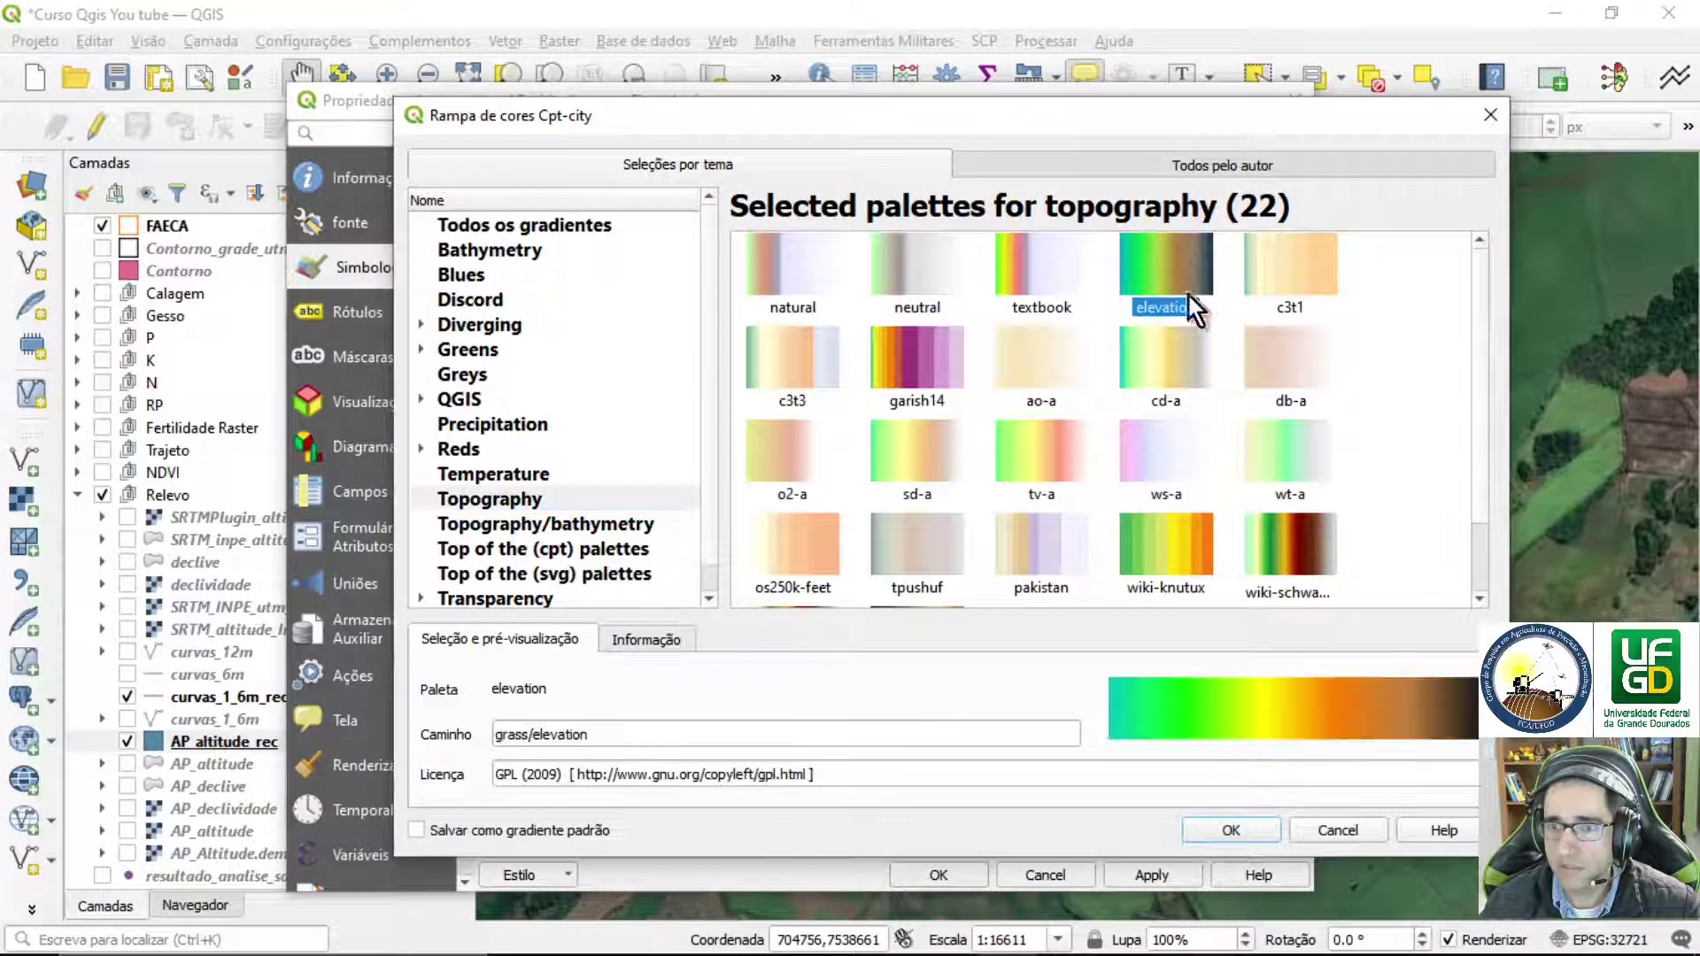
click(1261, 830)
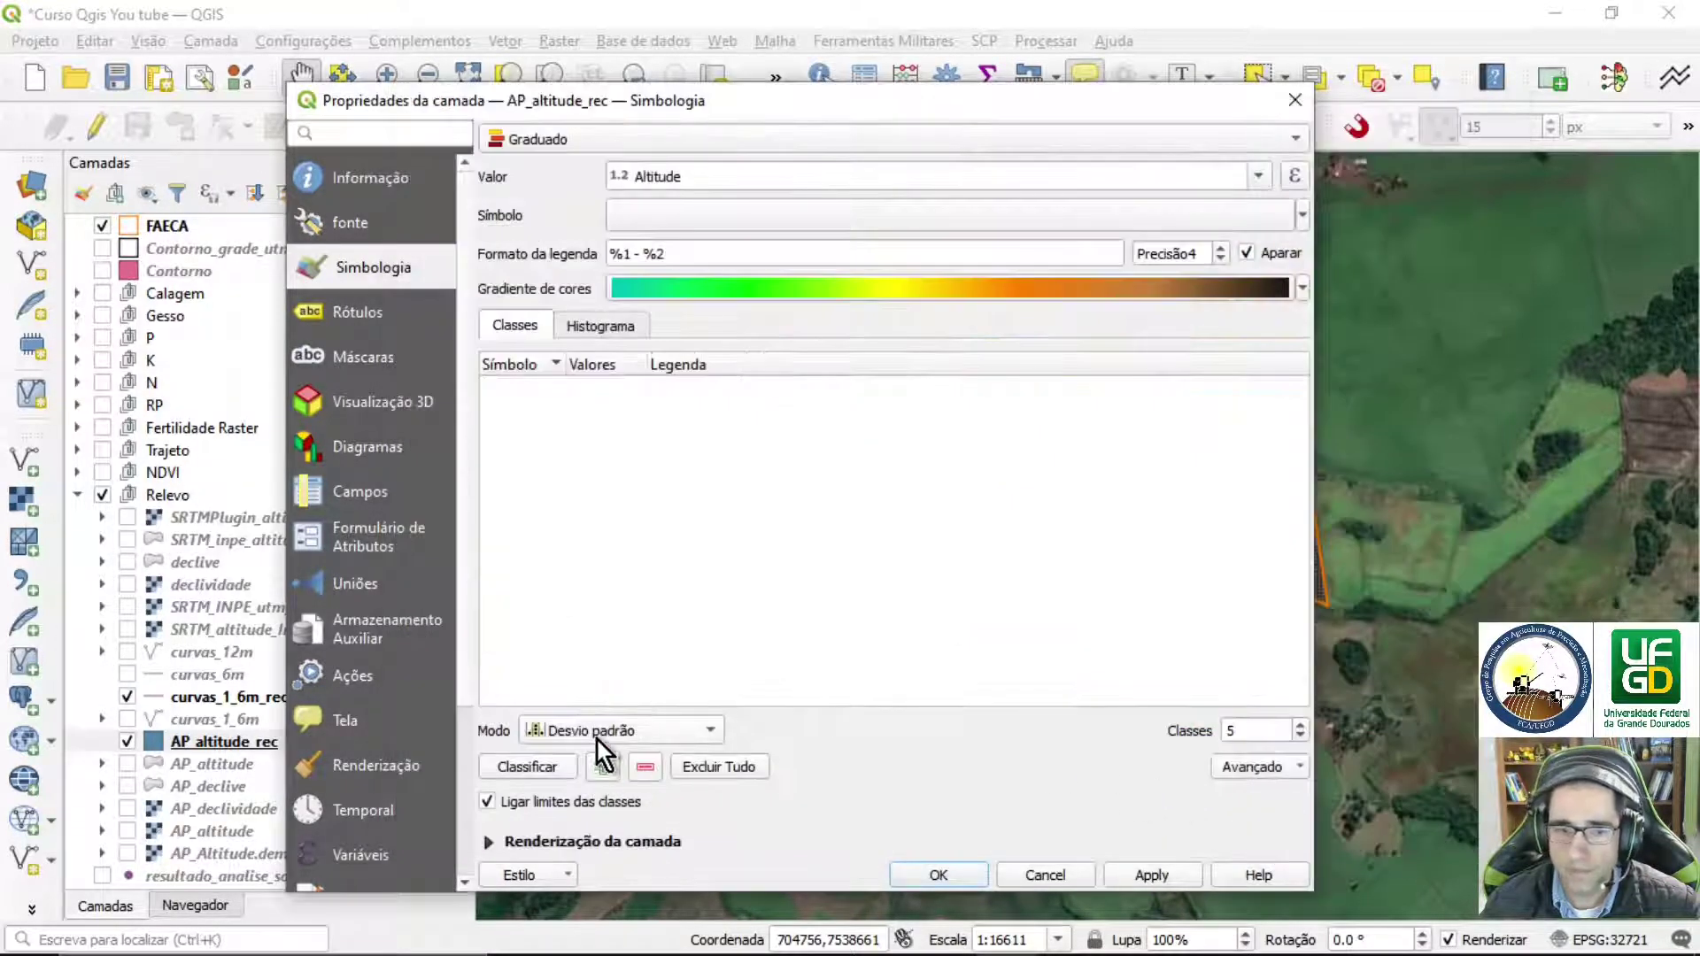
- Classify AP_altitude_rec by equal intervals (Intervalo igual) and apply the classes to the map
click(596, 736)
click(614, 772)
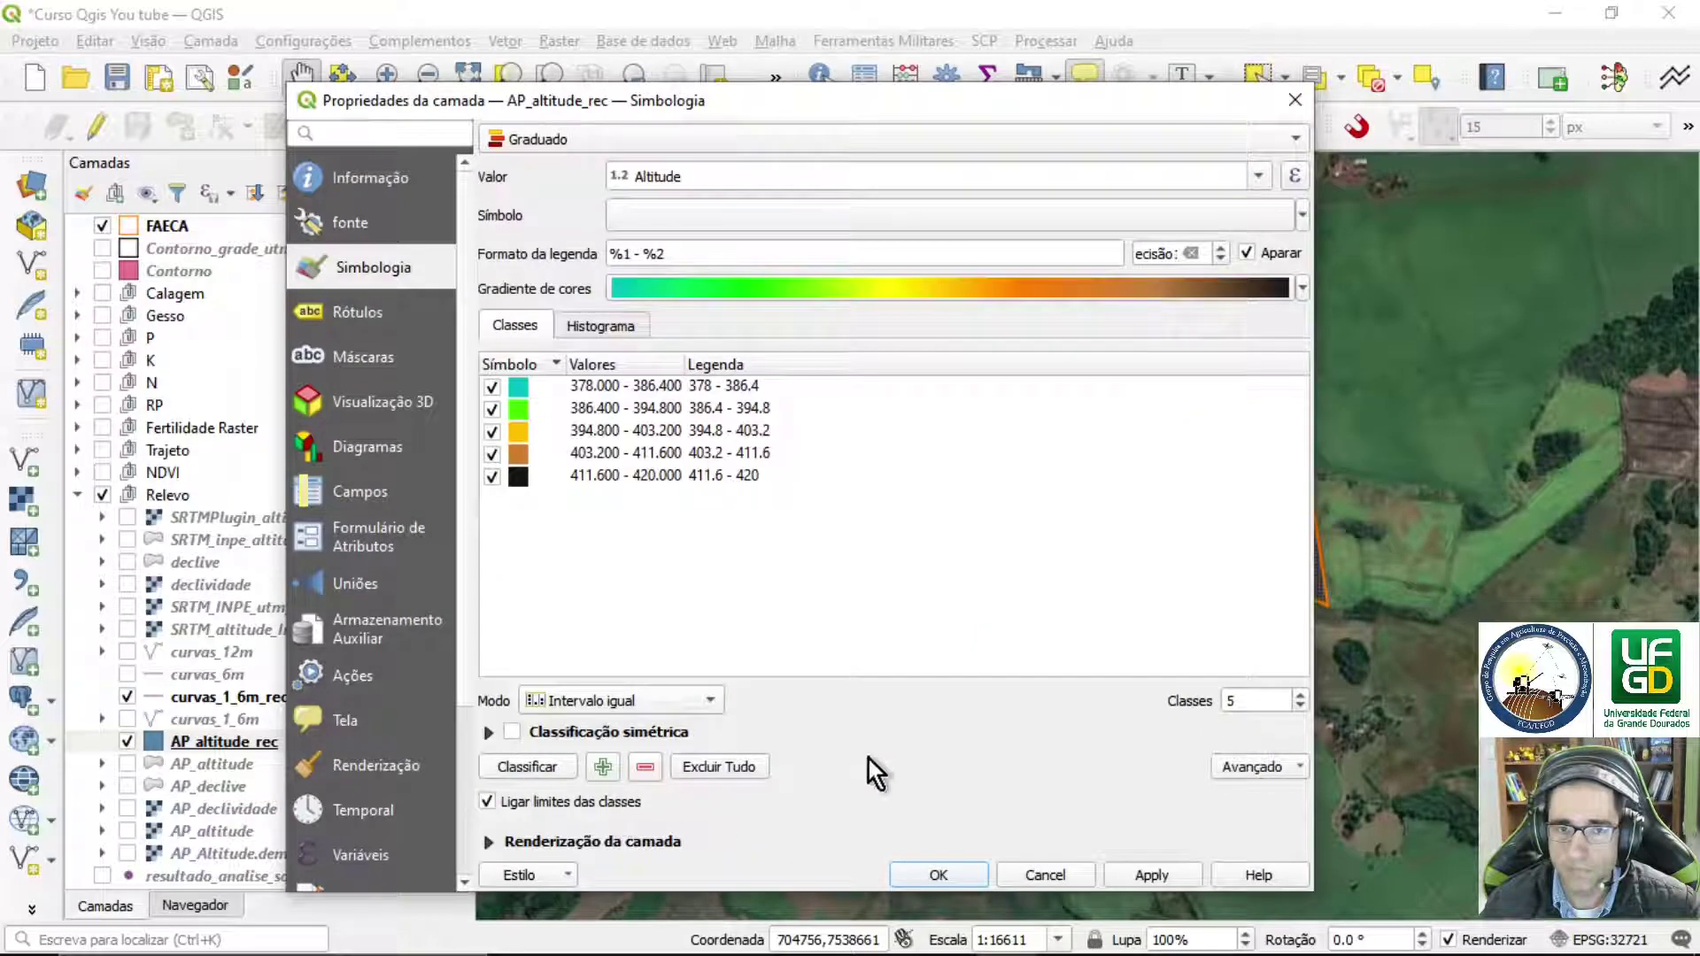
click(1177, 867)
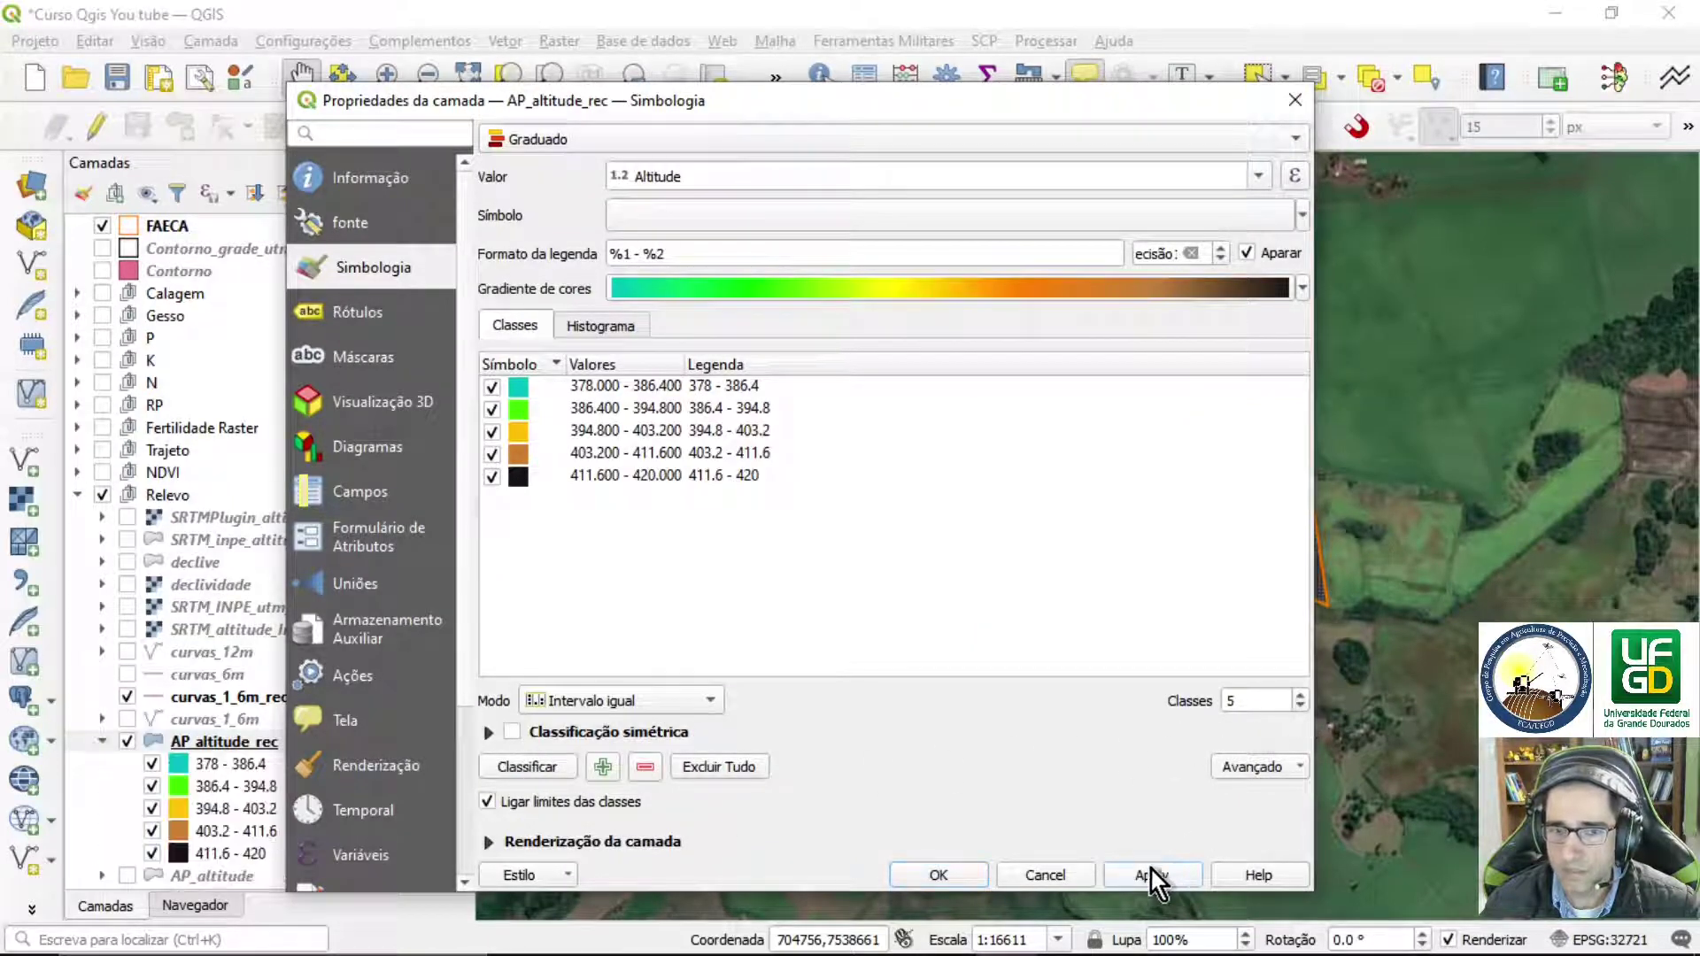
- Classify AP_altitude_rec with pretty breaks (Quebras Suaves) and accept the graduated symbology
click(669, 699)
click(673, 751)
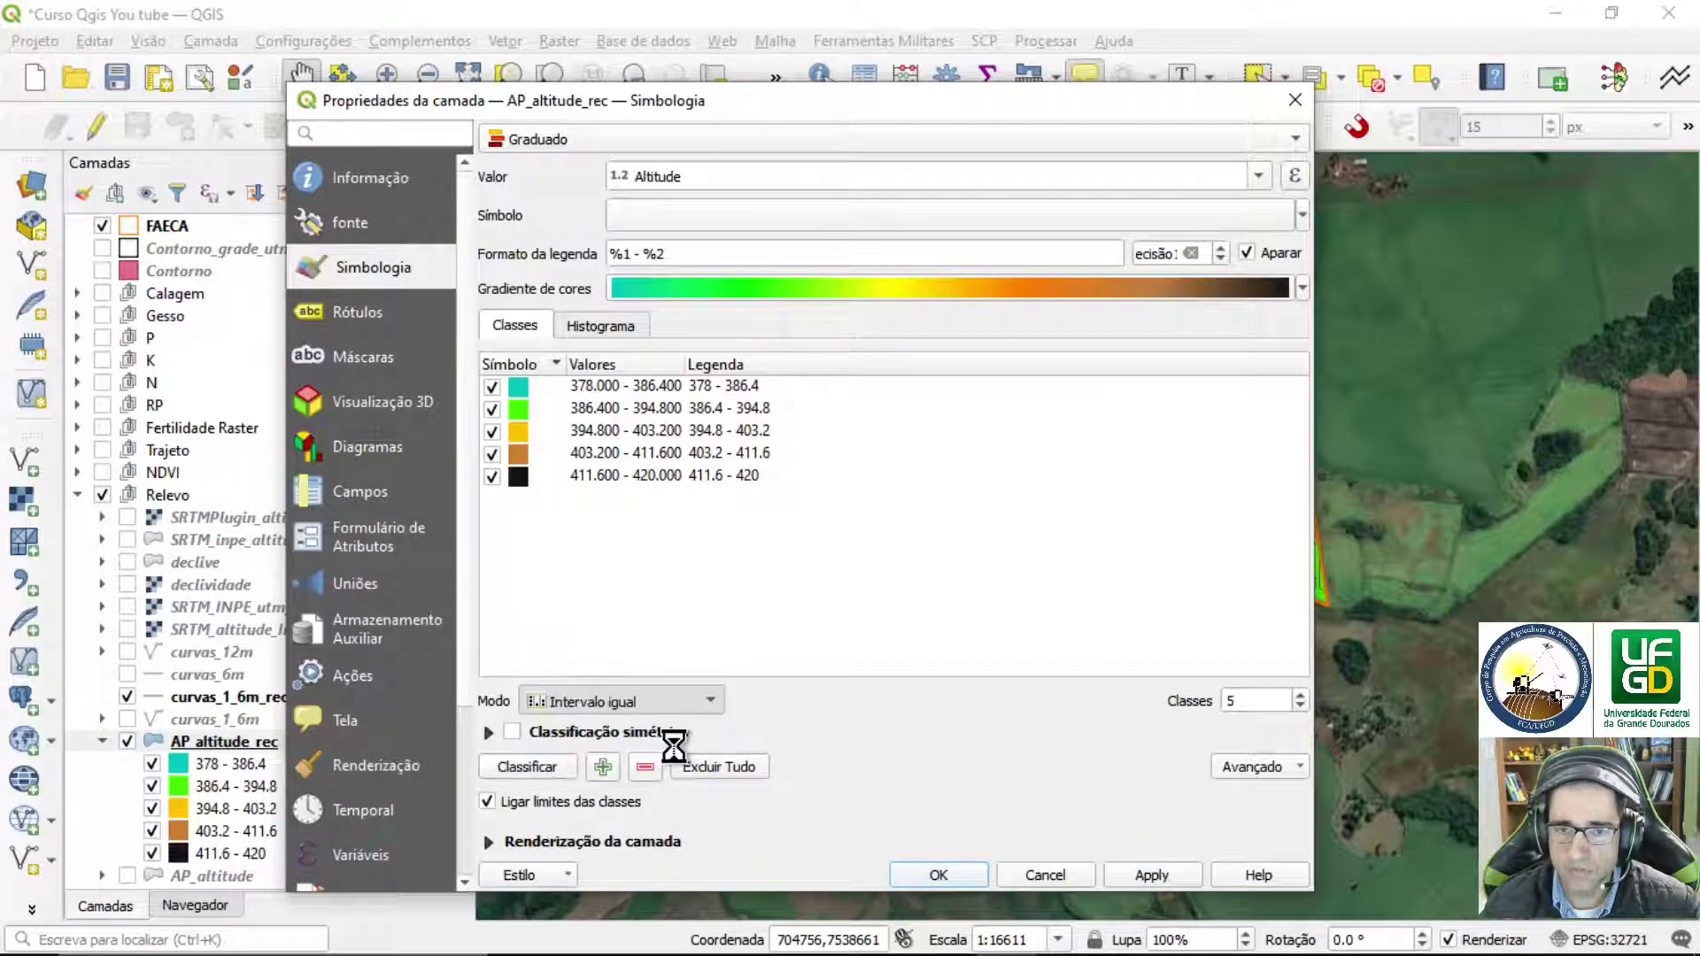
click(1156, 872)
click(965, 868)
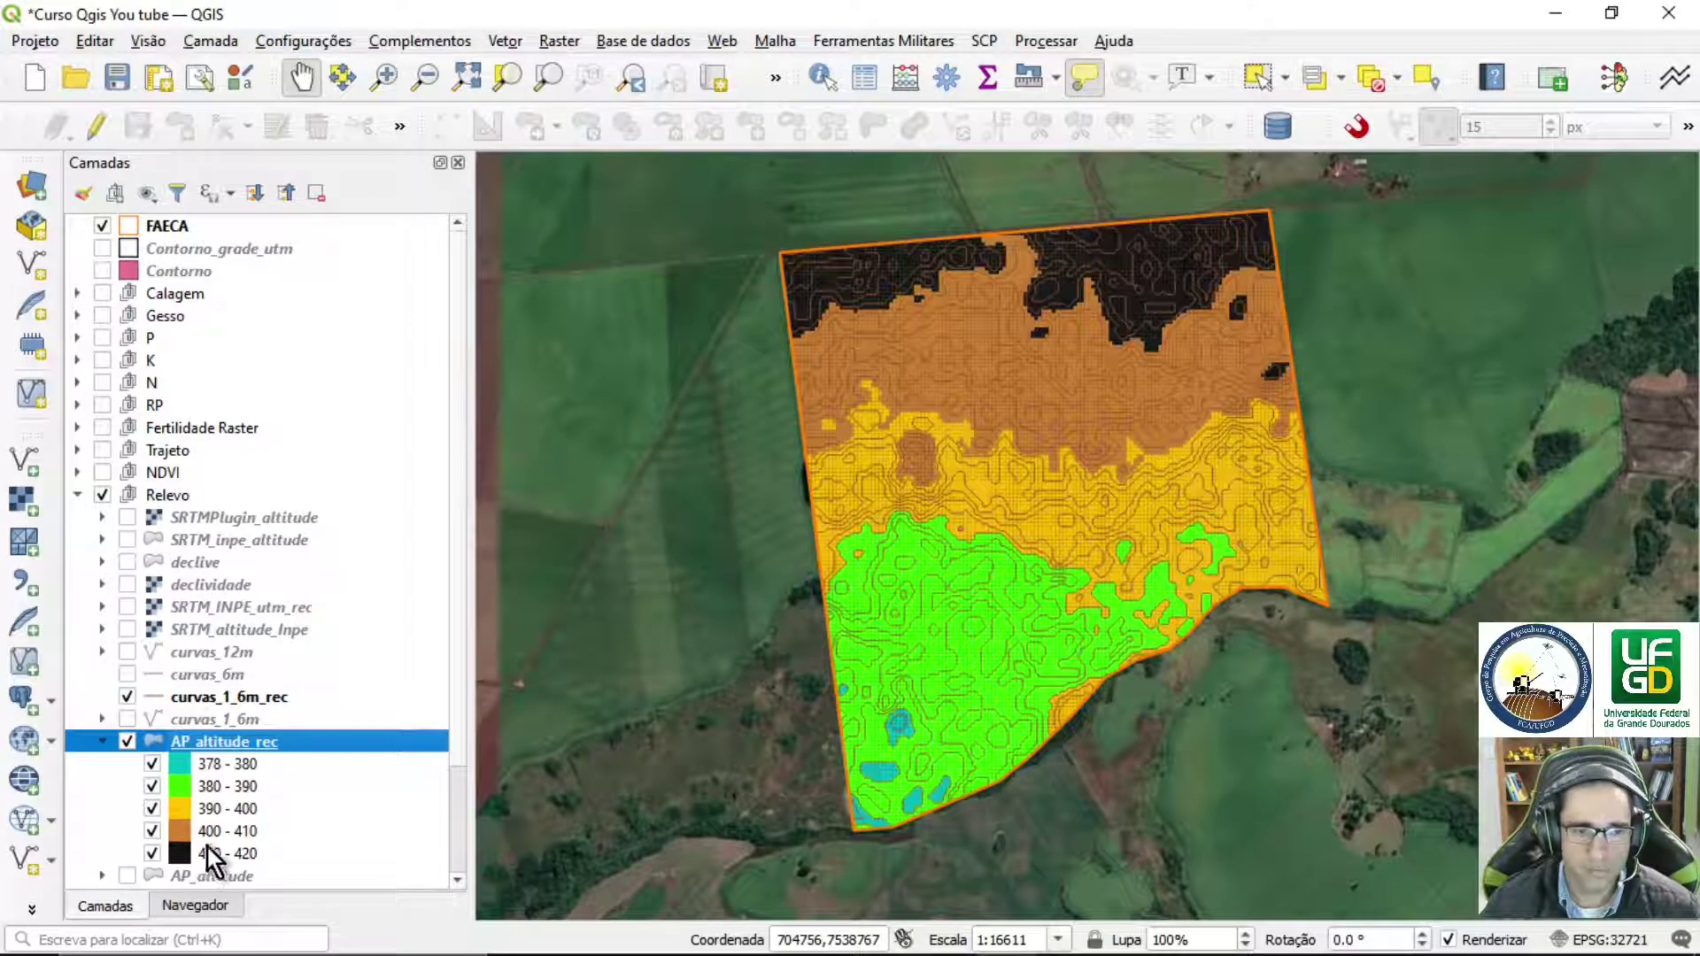
- Switch the curvas_1_6m_rec layer's symbology to graduated (Graduado), using the cota field as the value
click(177, 699)
double_click(207, 694)
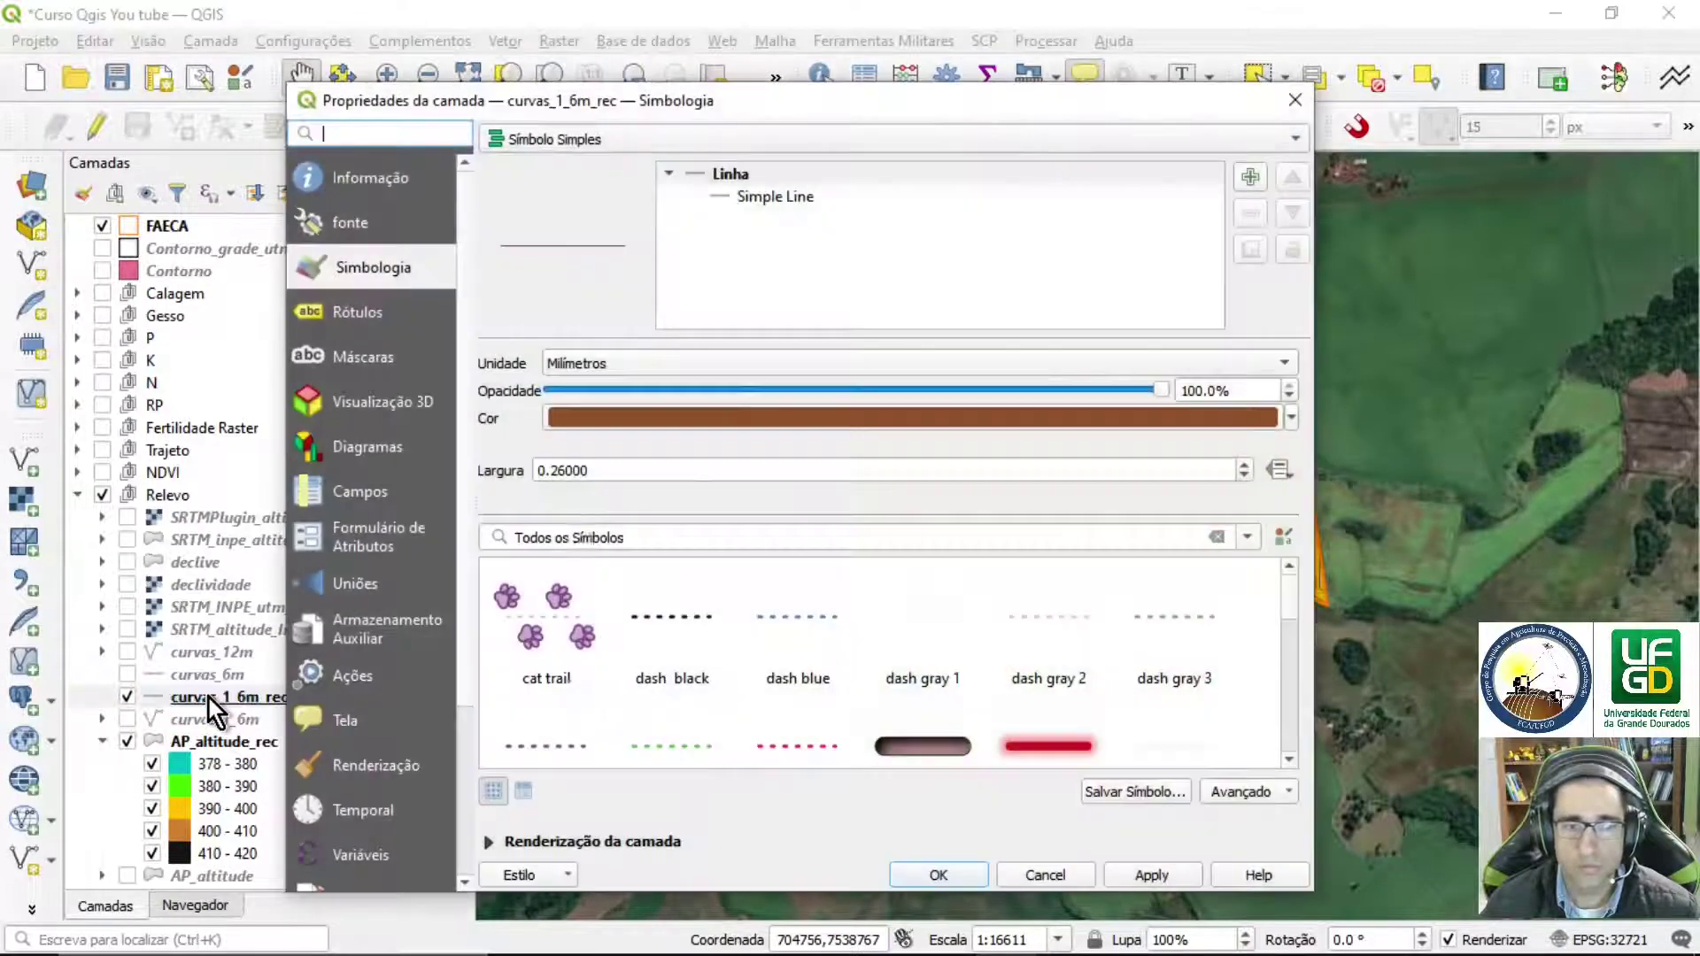
click(707, 138)
click(698, 188)
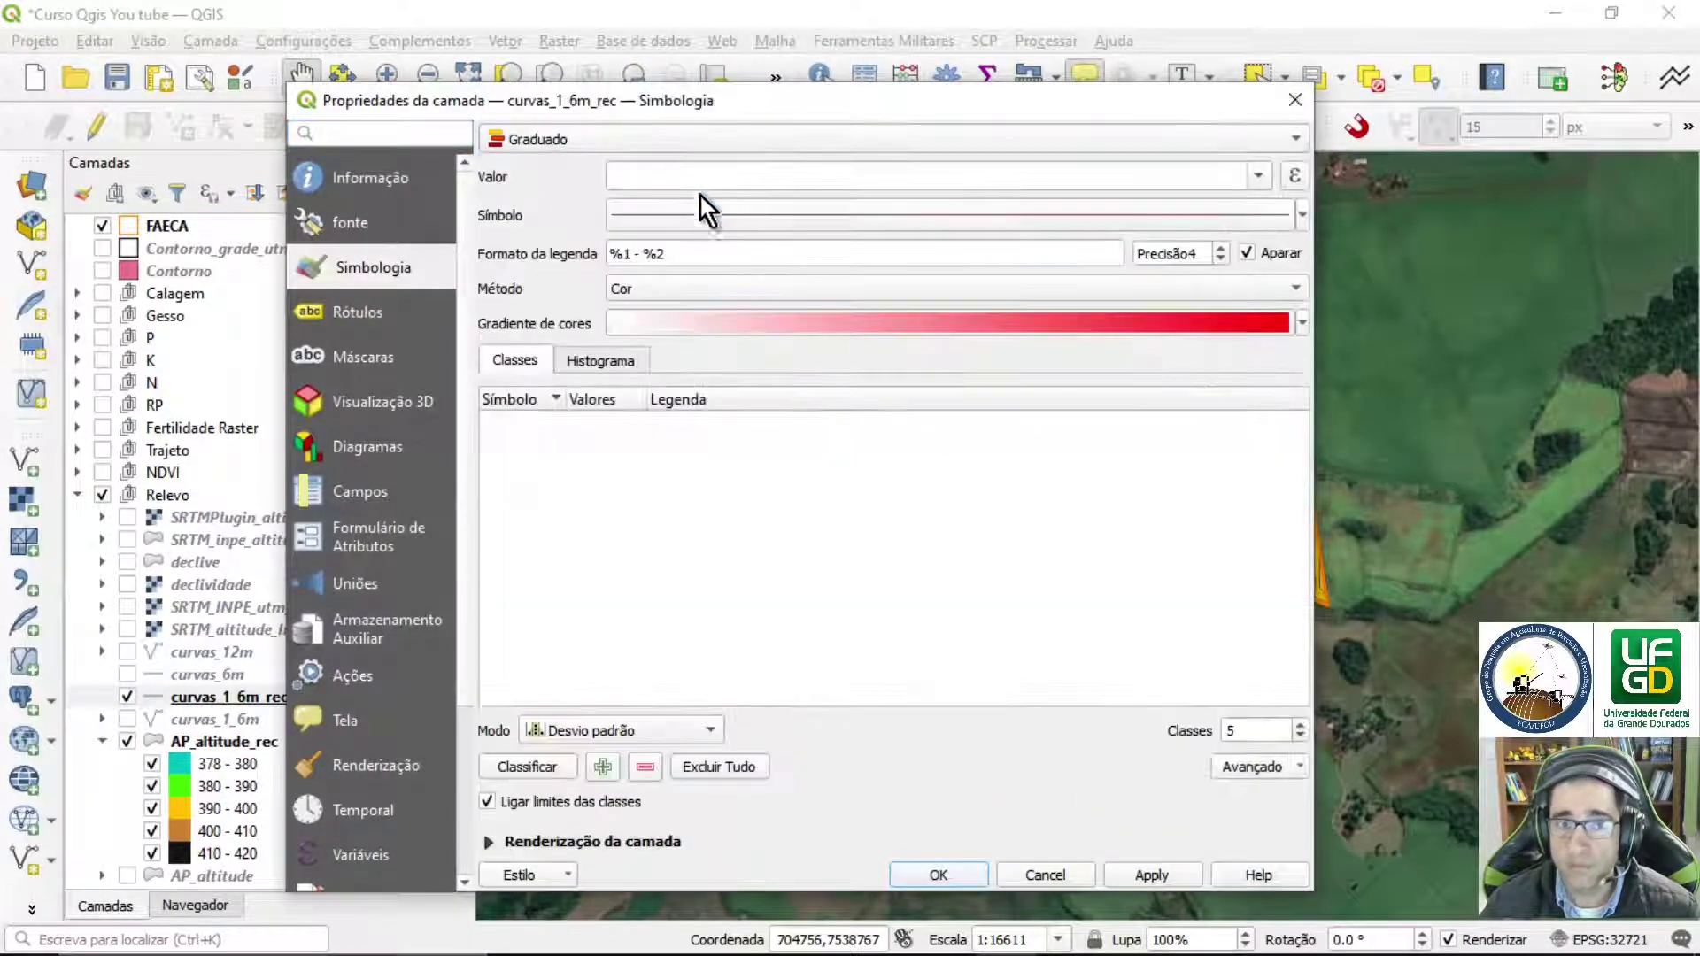
click(1257, 176)
click(887, 235)
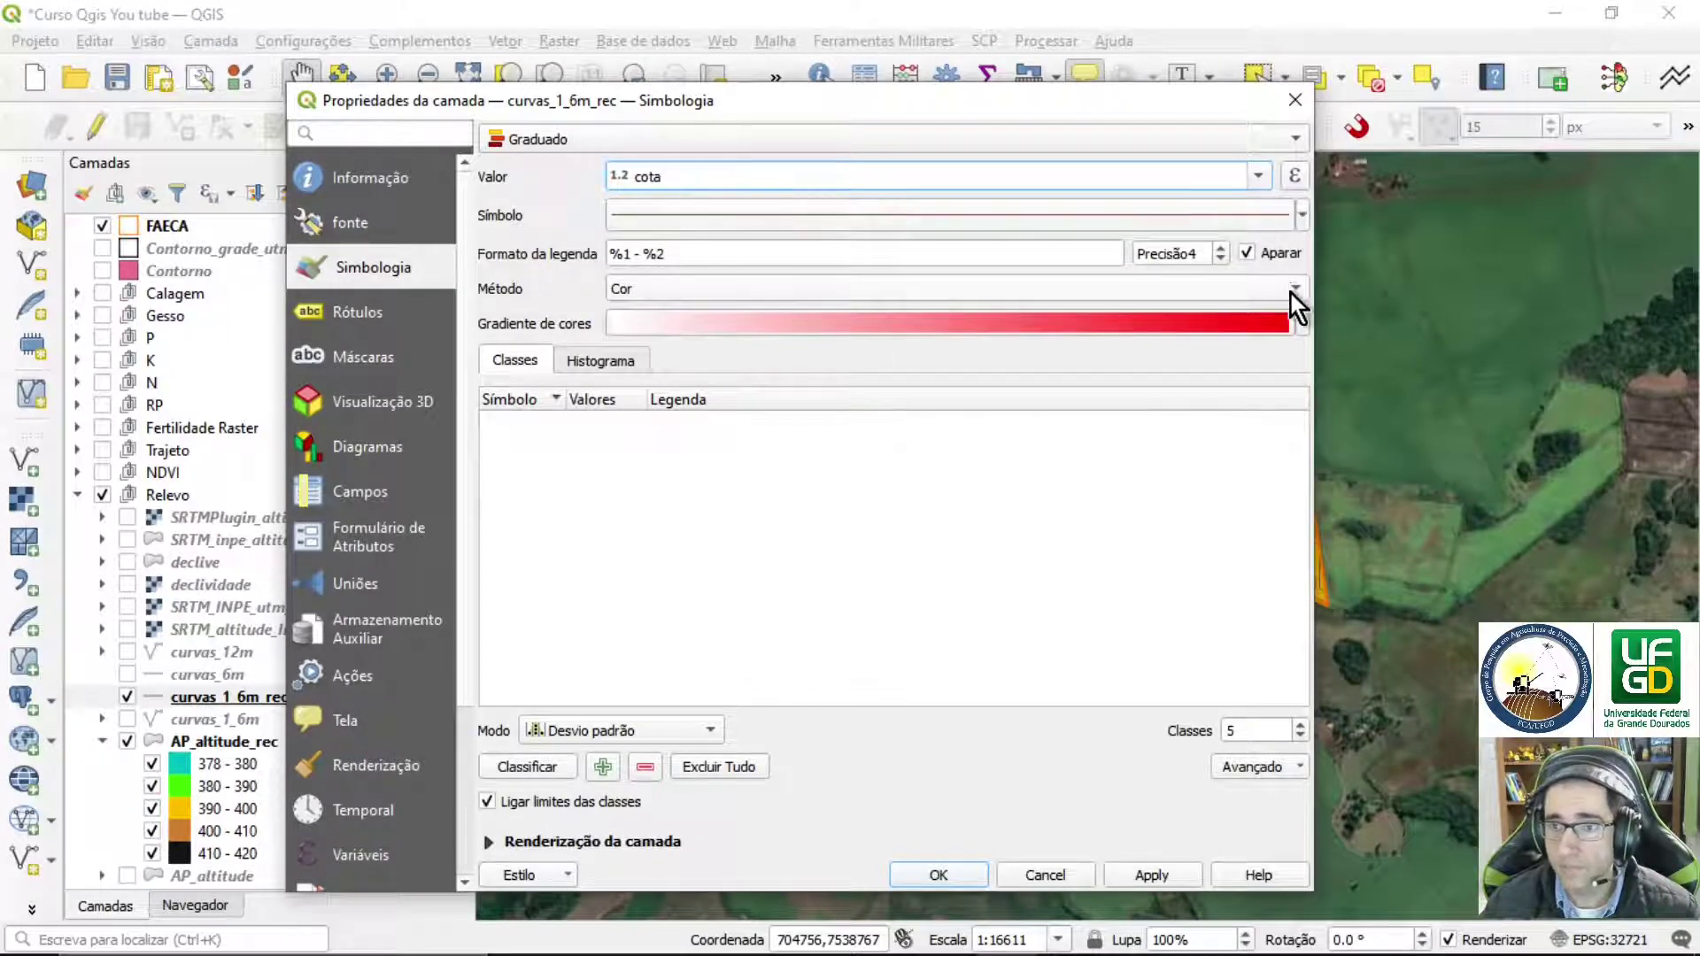
- Apply the cpt-city elevation colour ramp from the Topography theme to the curvas_1_6m_rec contours
click(1300, 325)
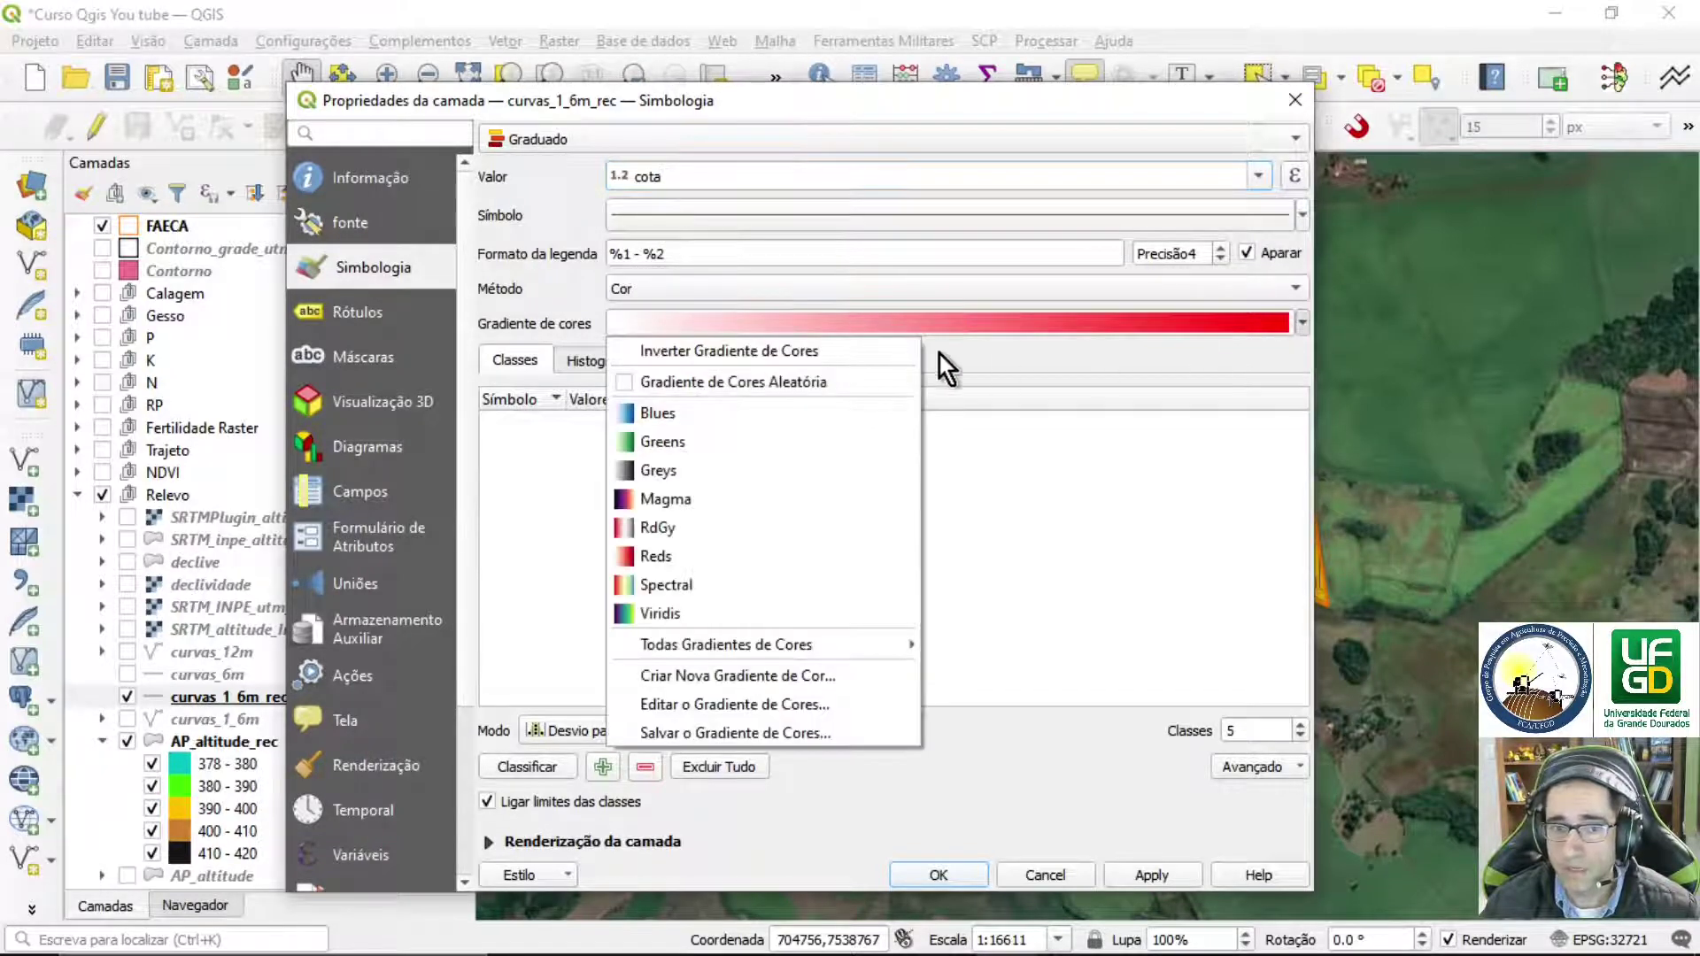
click(749, 678)
click(794, 498)
click(786, 580)
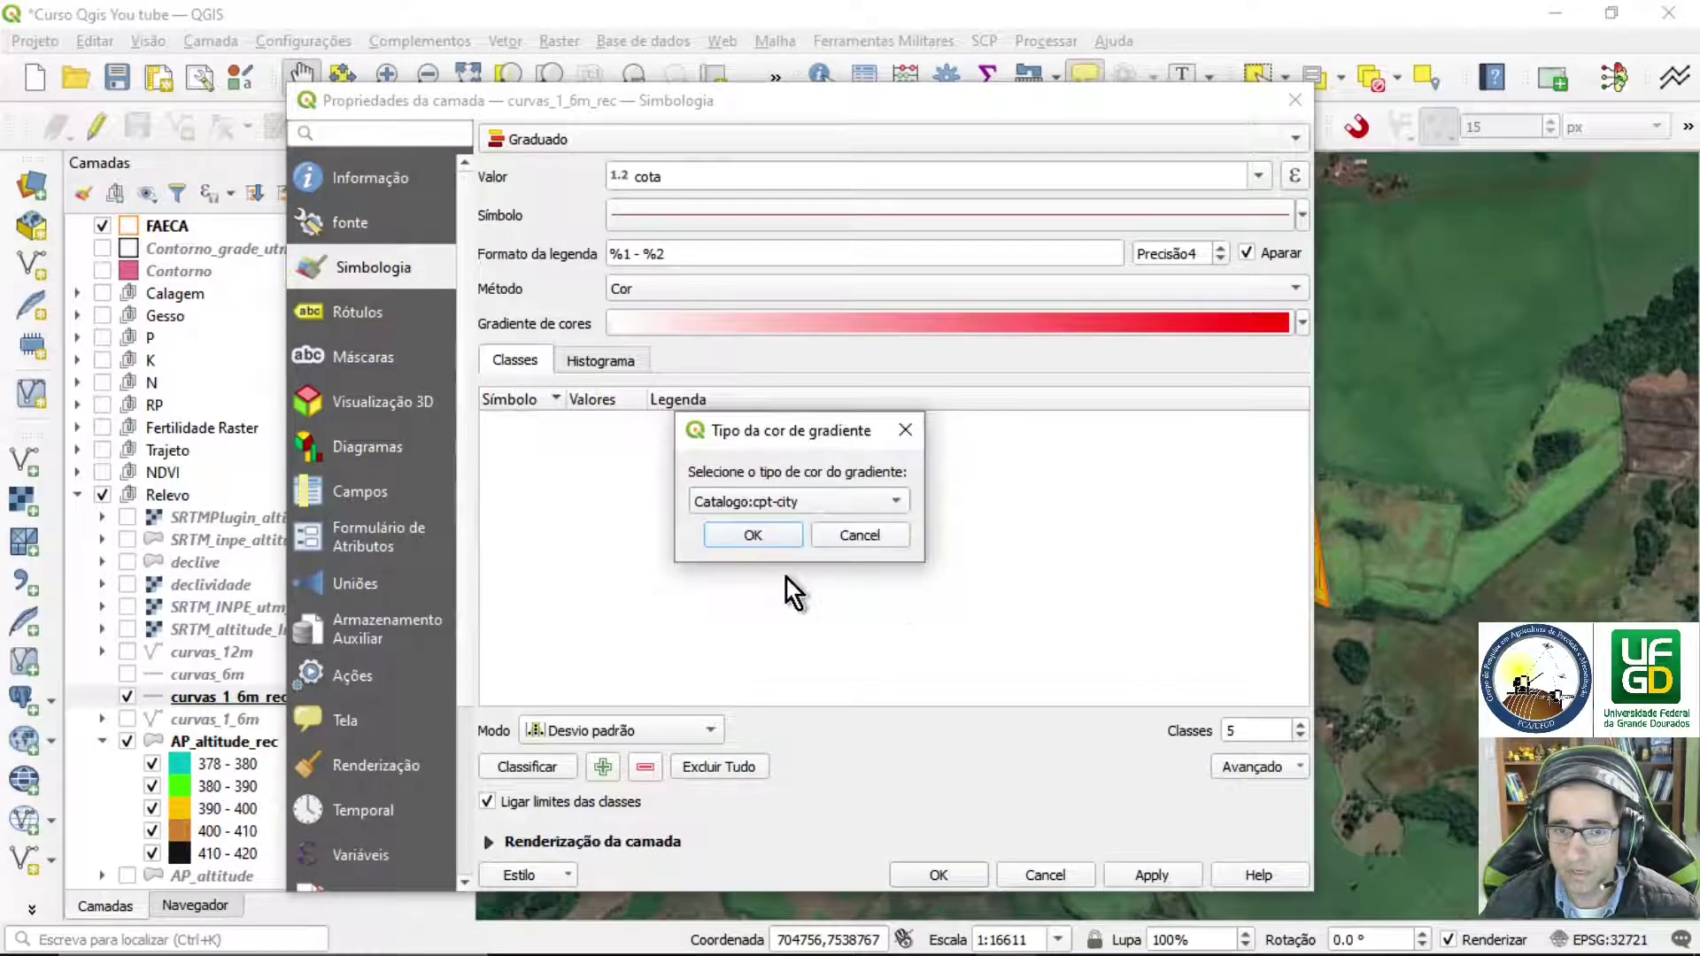
click(777, 535)
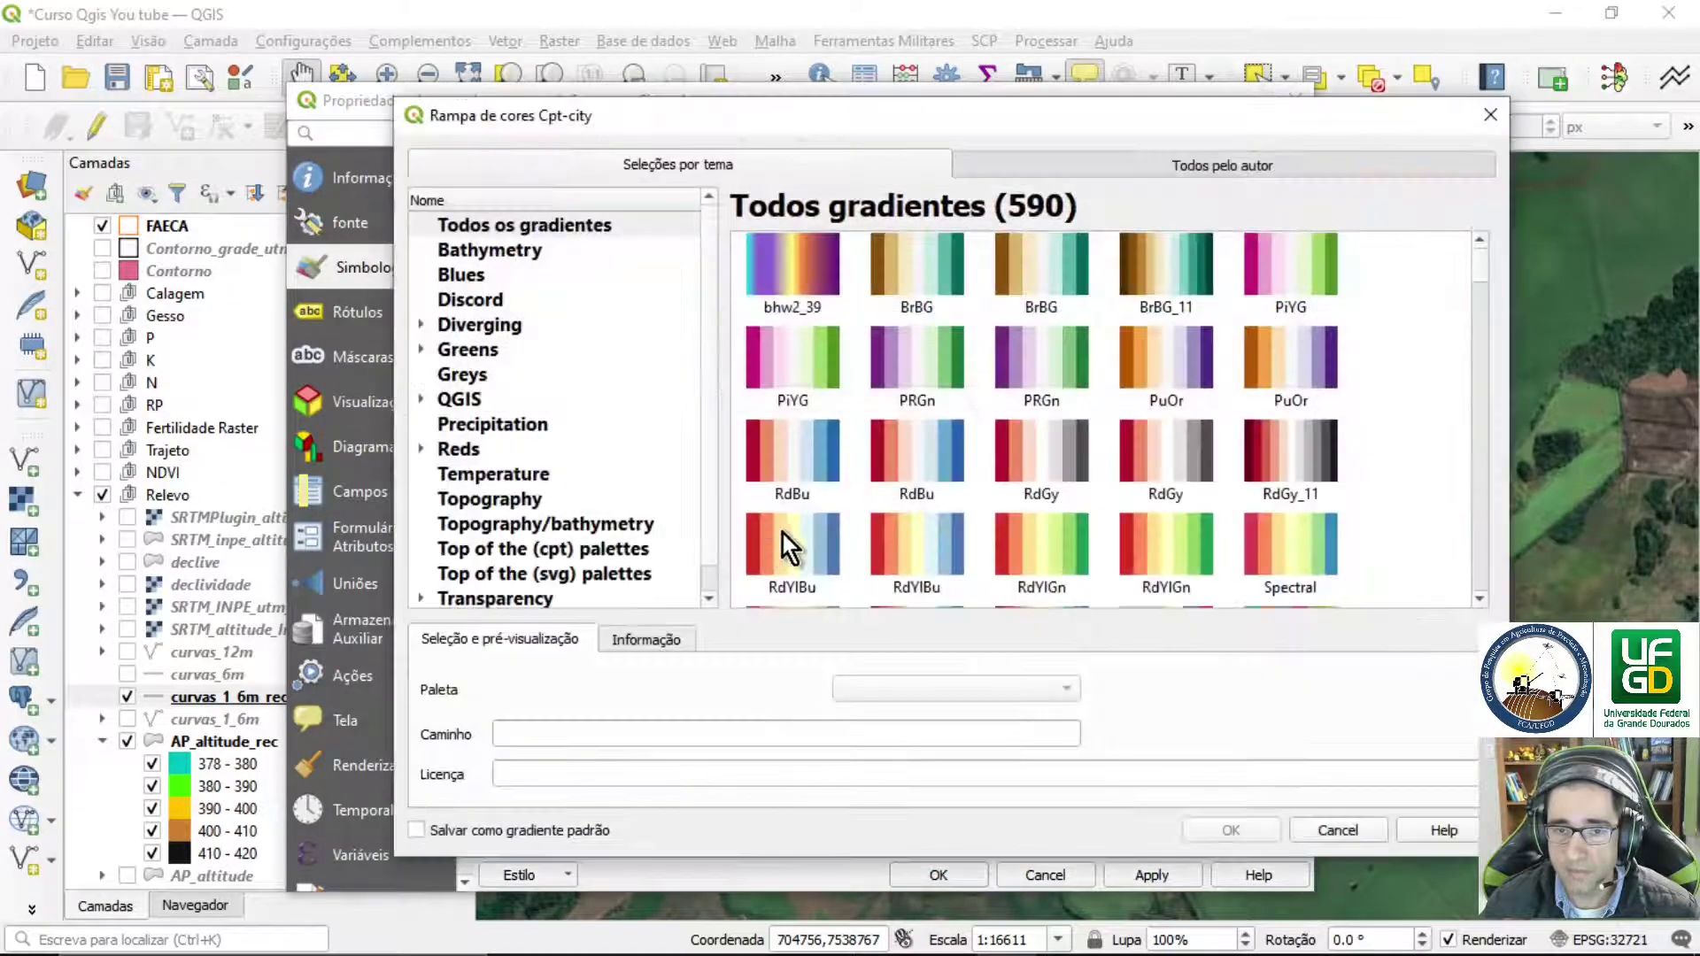
click(537, 502)
click(1156, 267)
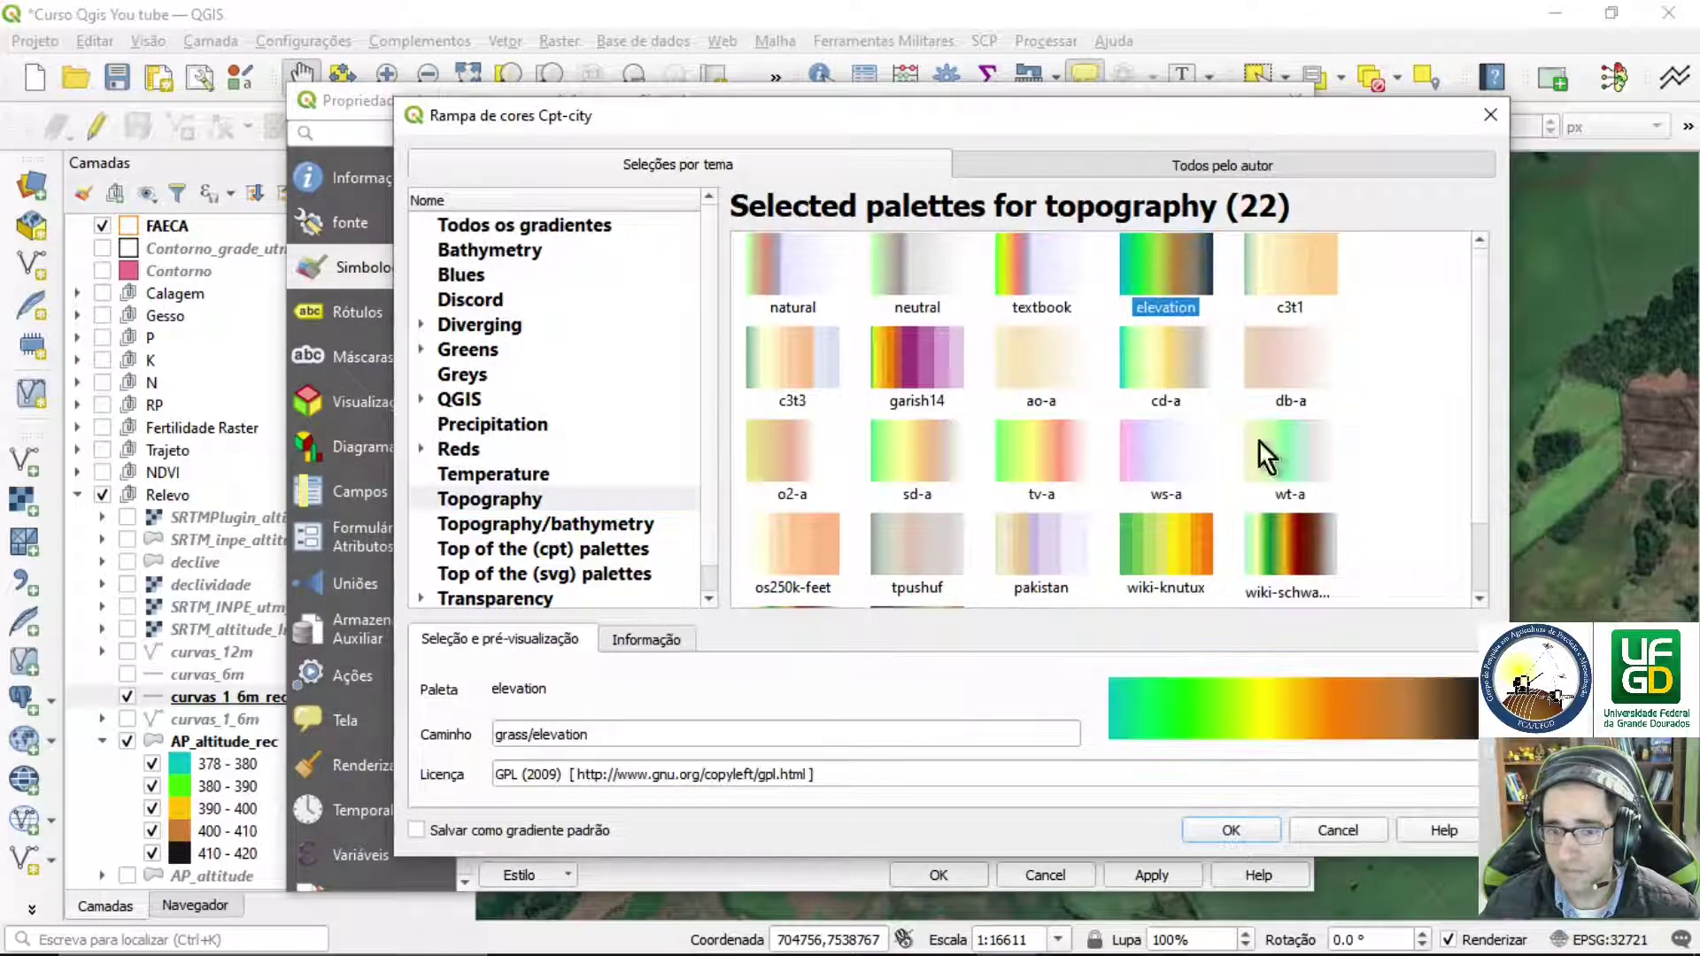
click(1255, 823)
- Classify the curvas_1_6m_rec contours with pretty breaks (Quebras Suaves) and accept the graduated symbology
click(637, 701)
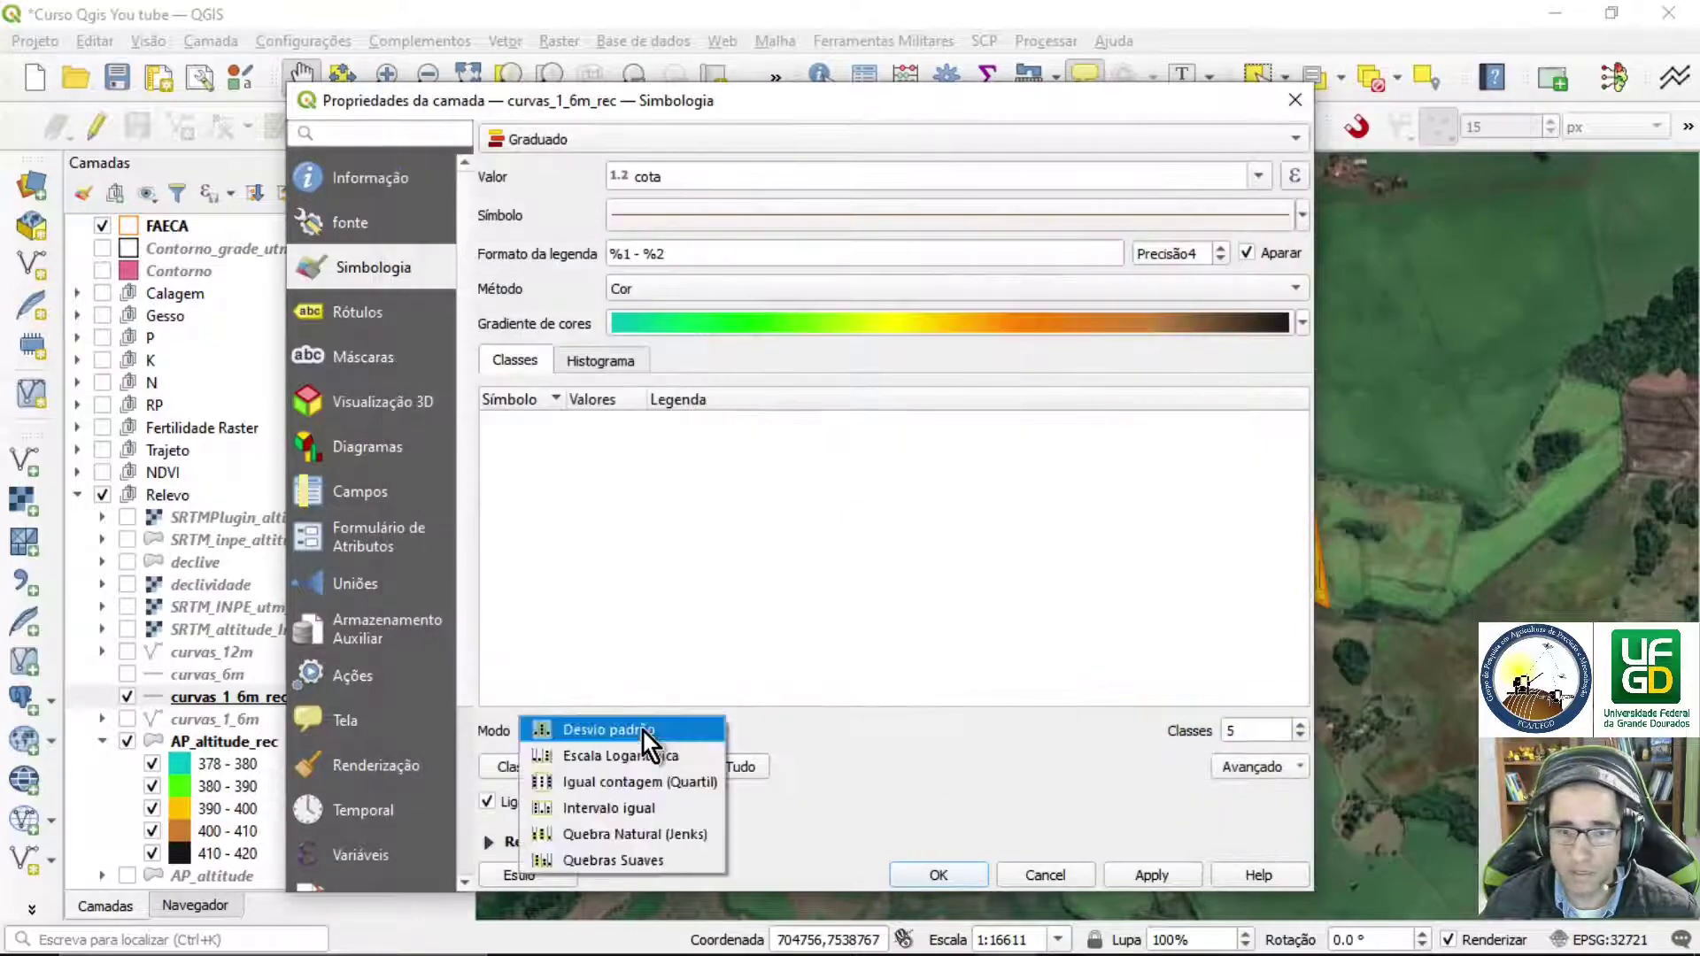
click(655, 855)
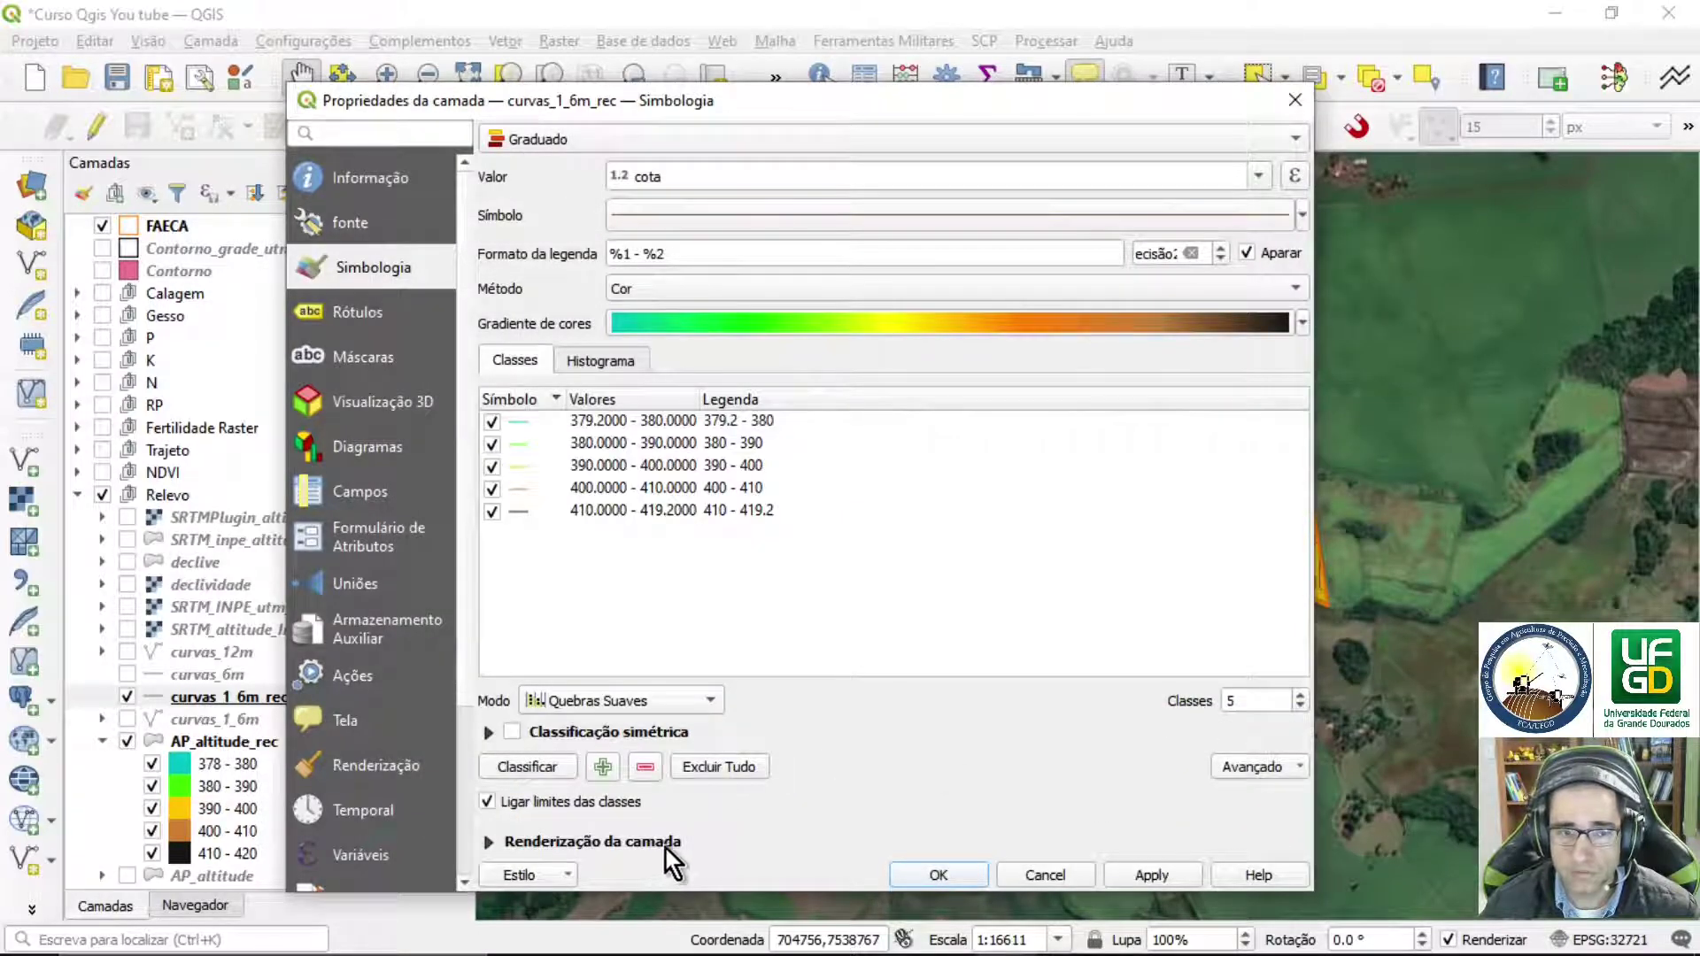
click(1171, 872)
click(979, 875)
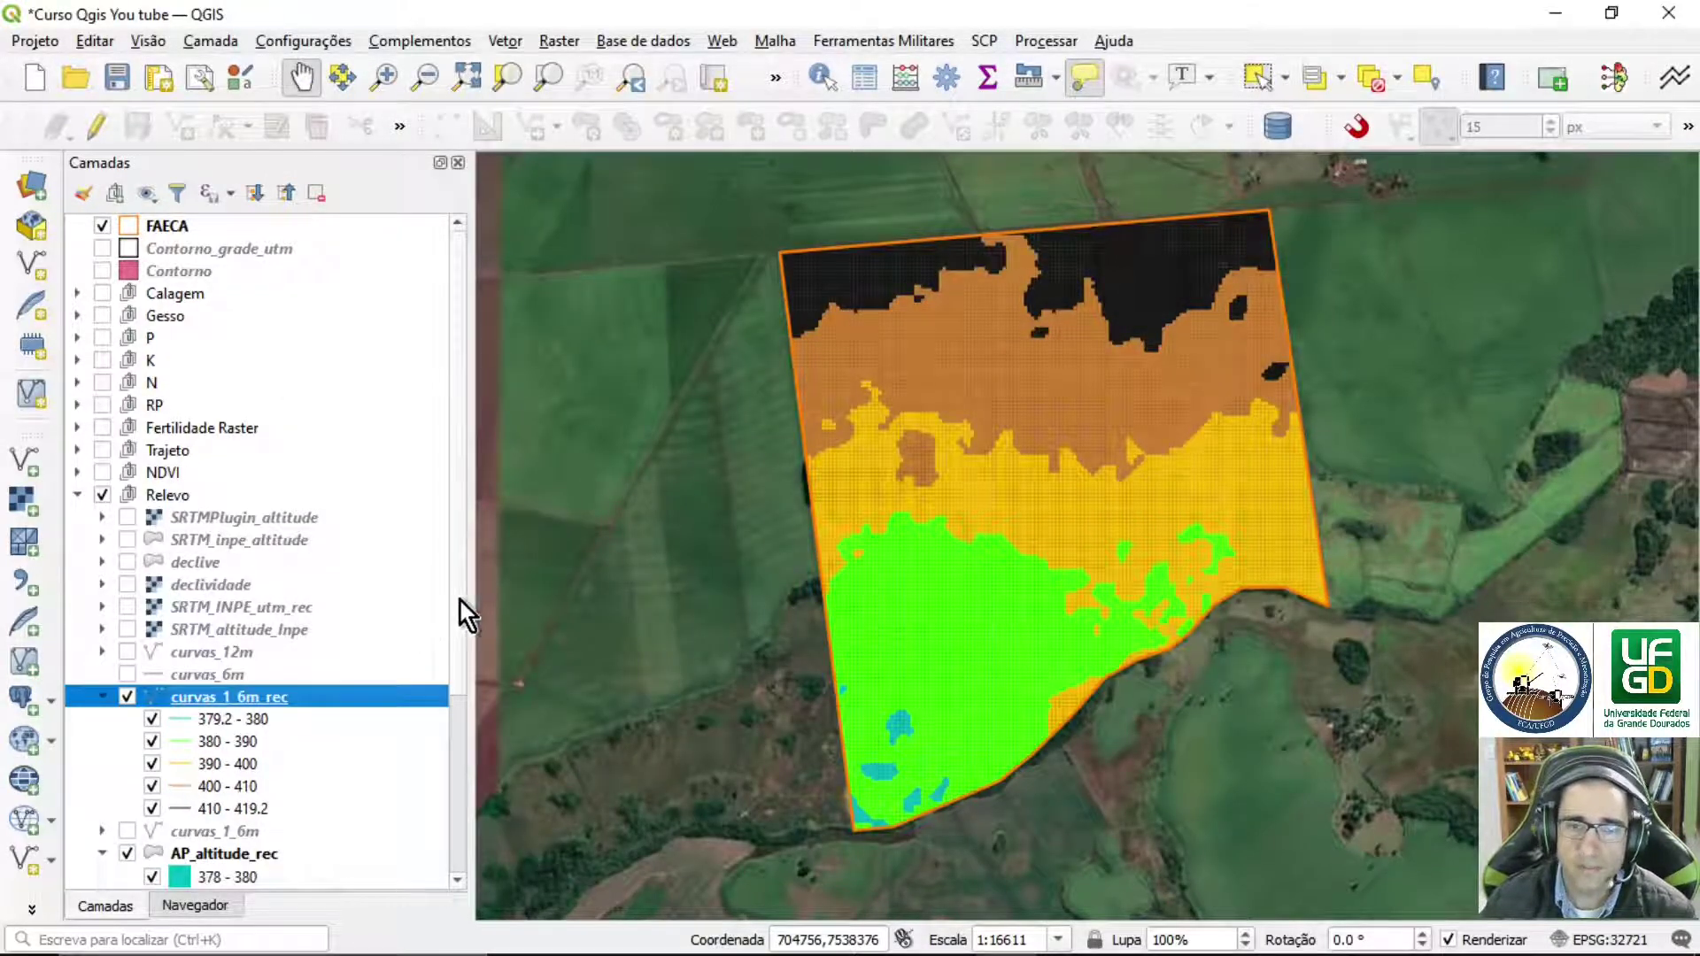
- Toggle the AP_altitude_rec layer's visibility to compare its polygons with the coloured curvas_1_6m_rec contours, leaving the polygons hidden
drag(459, 598, 446, 714)
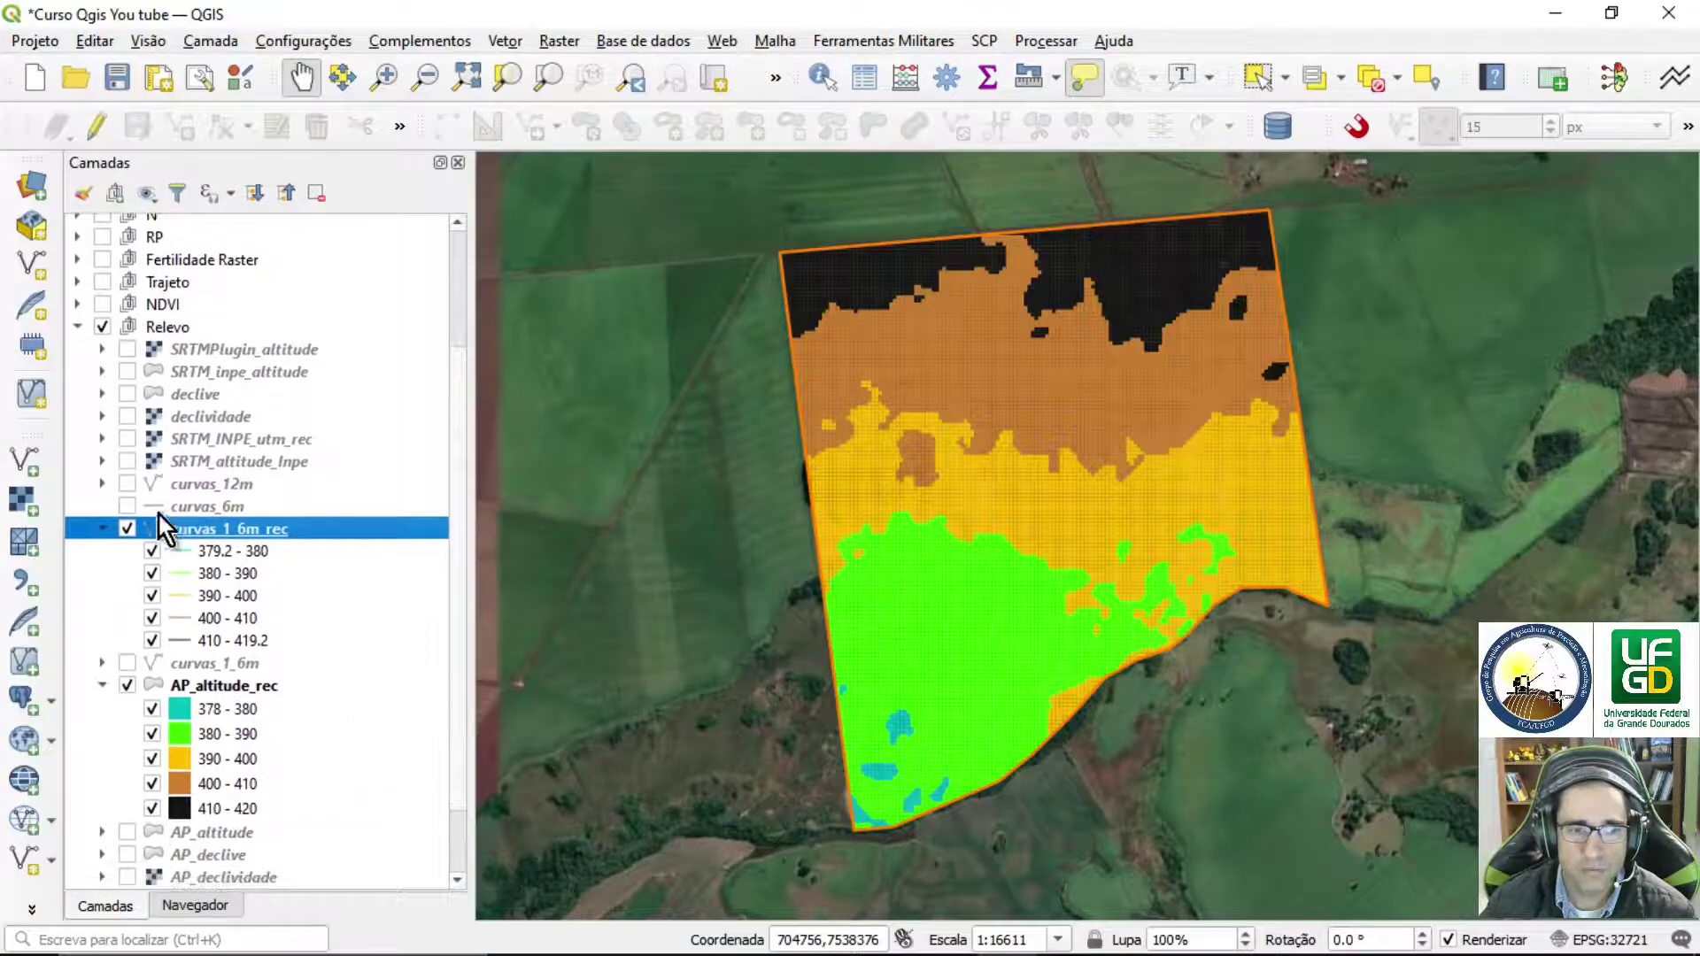
click(127, 685)
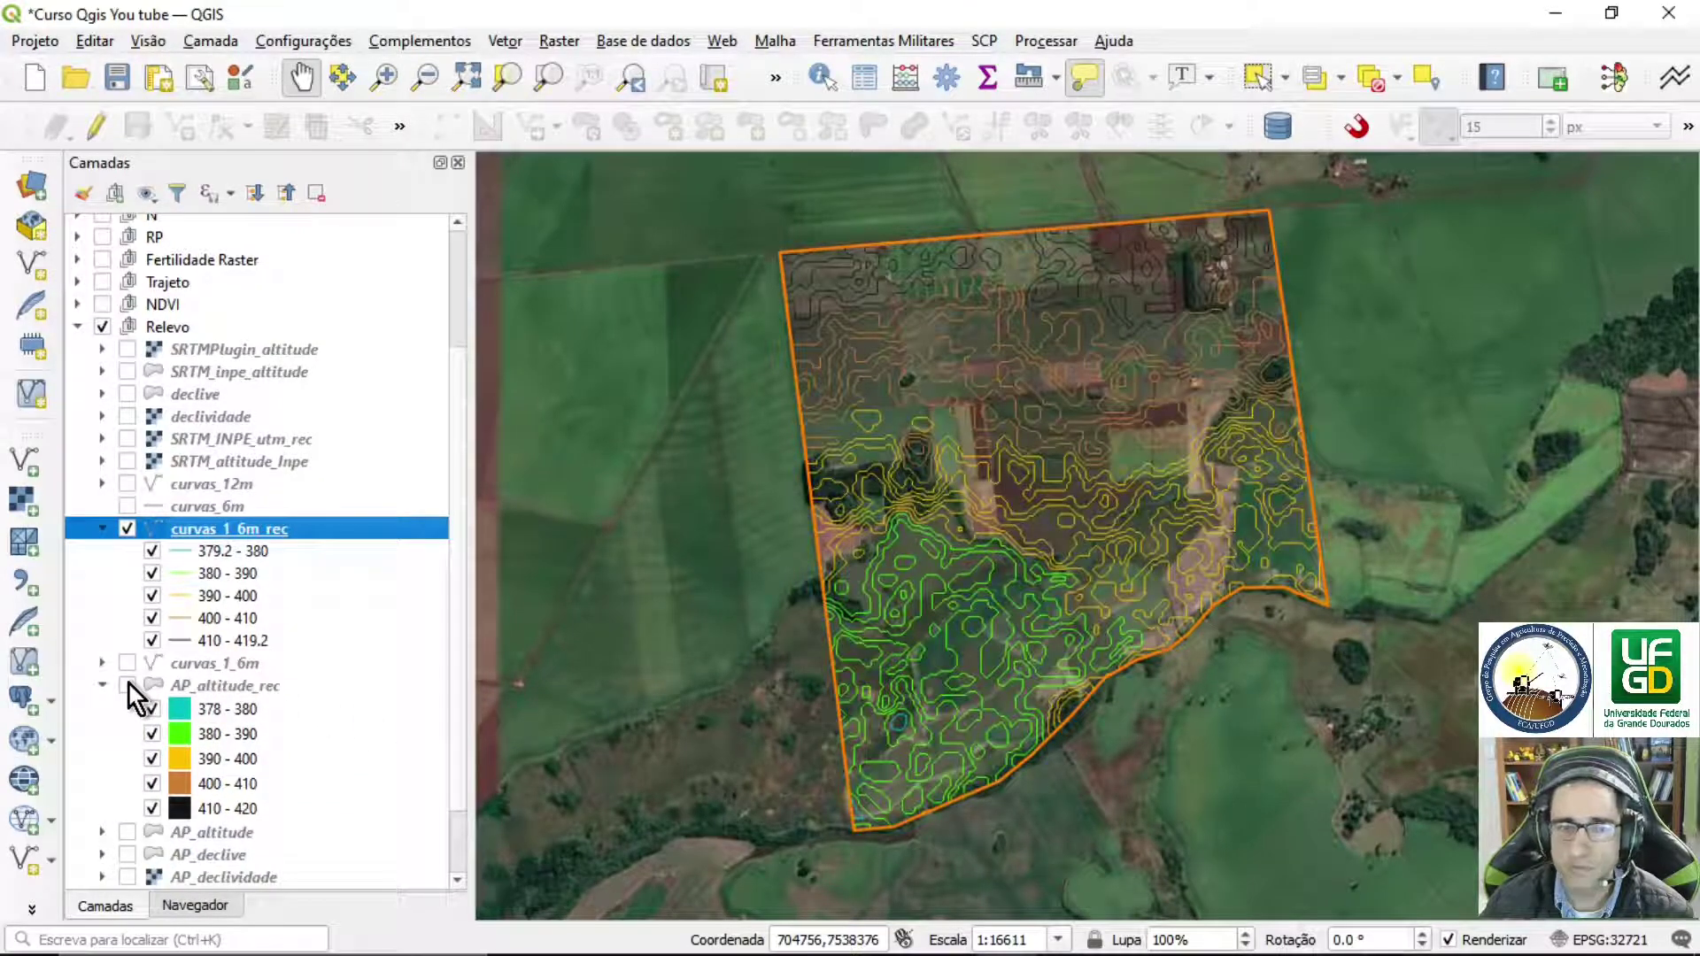
click(130, 683)
click(129, 683)
click(129, 684)
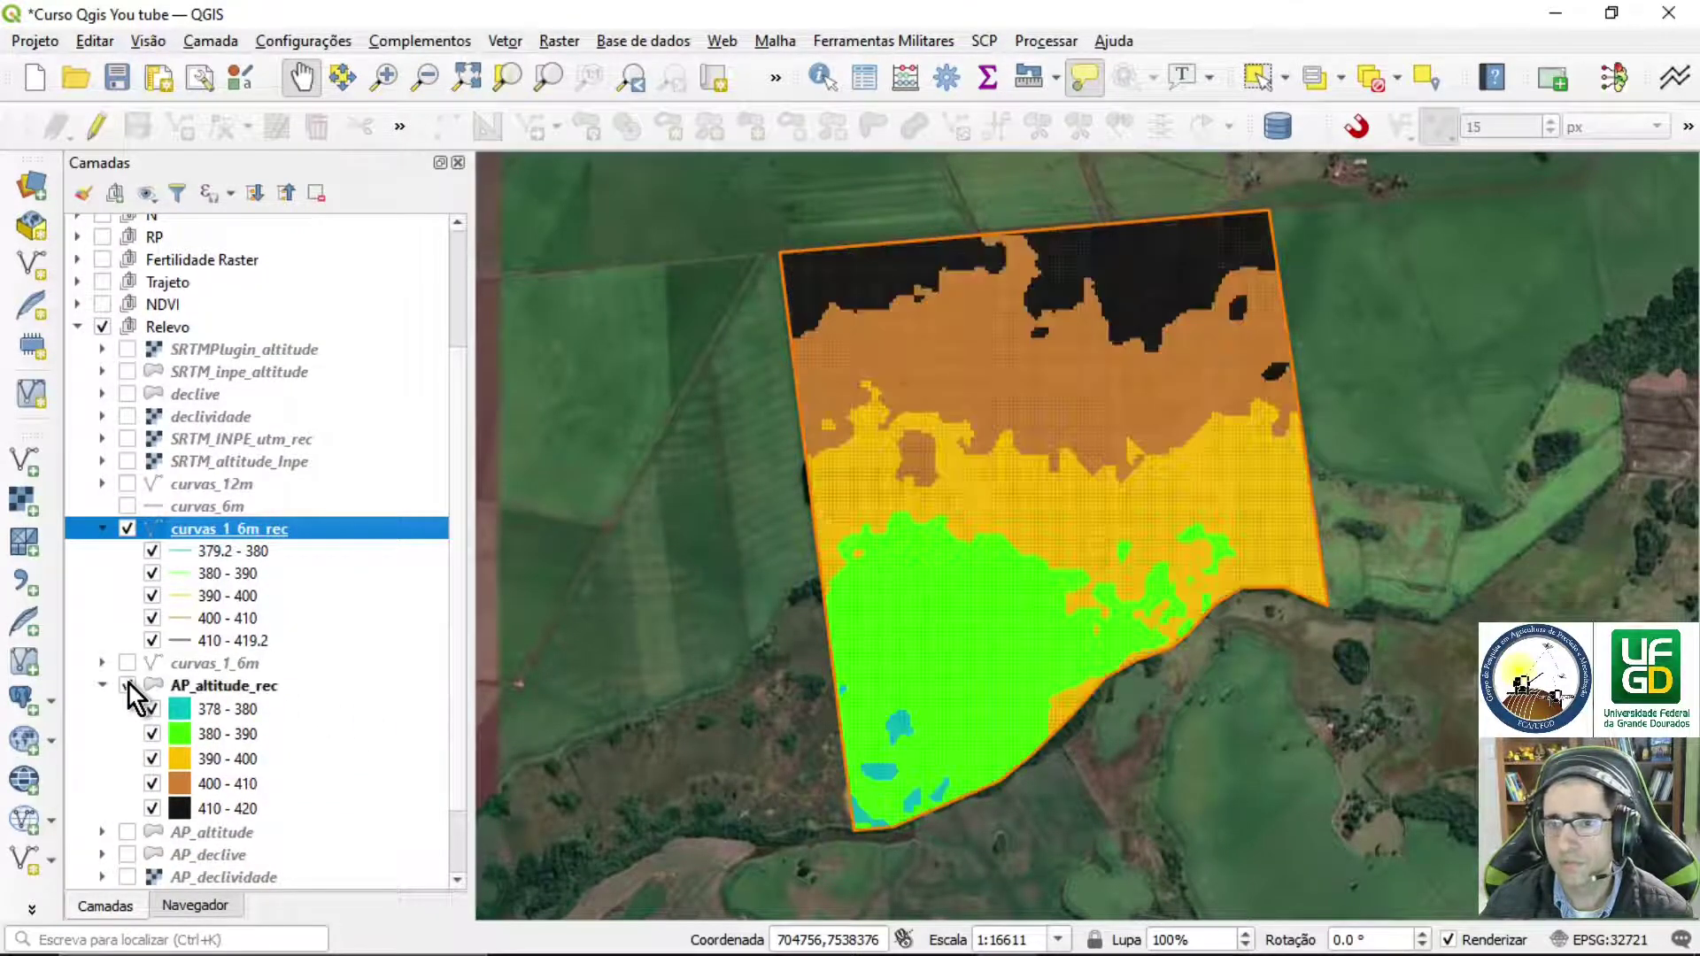
click(129, 684)
click(129, 684)
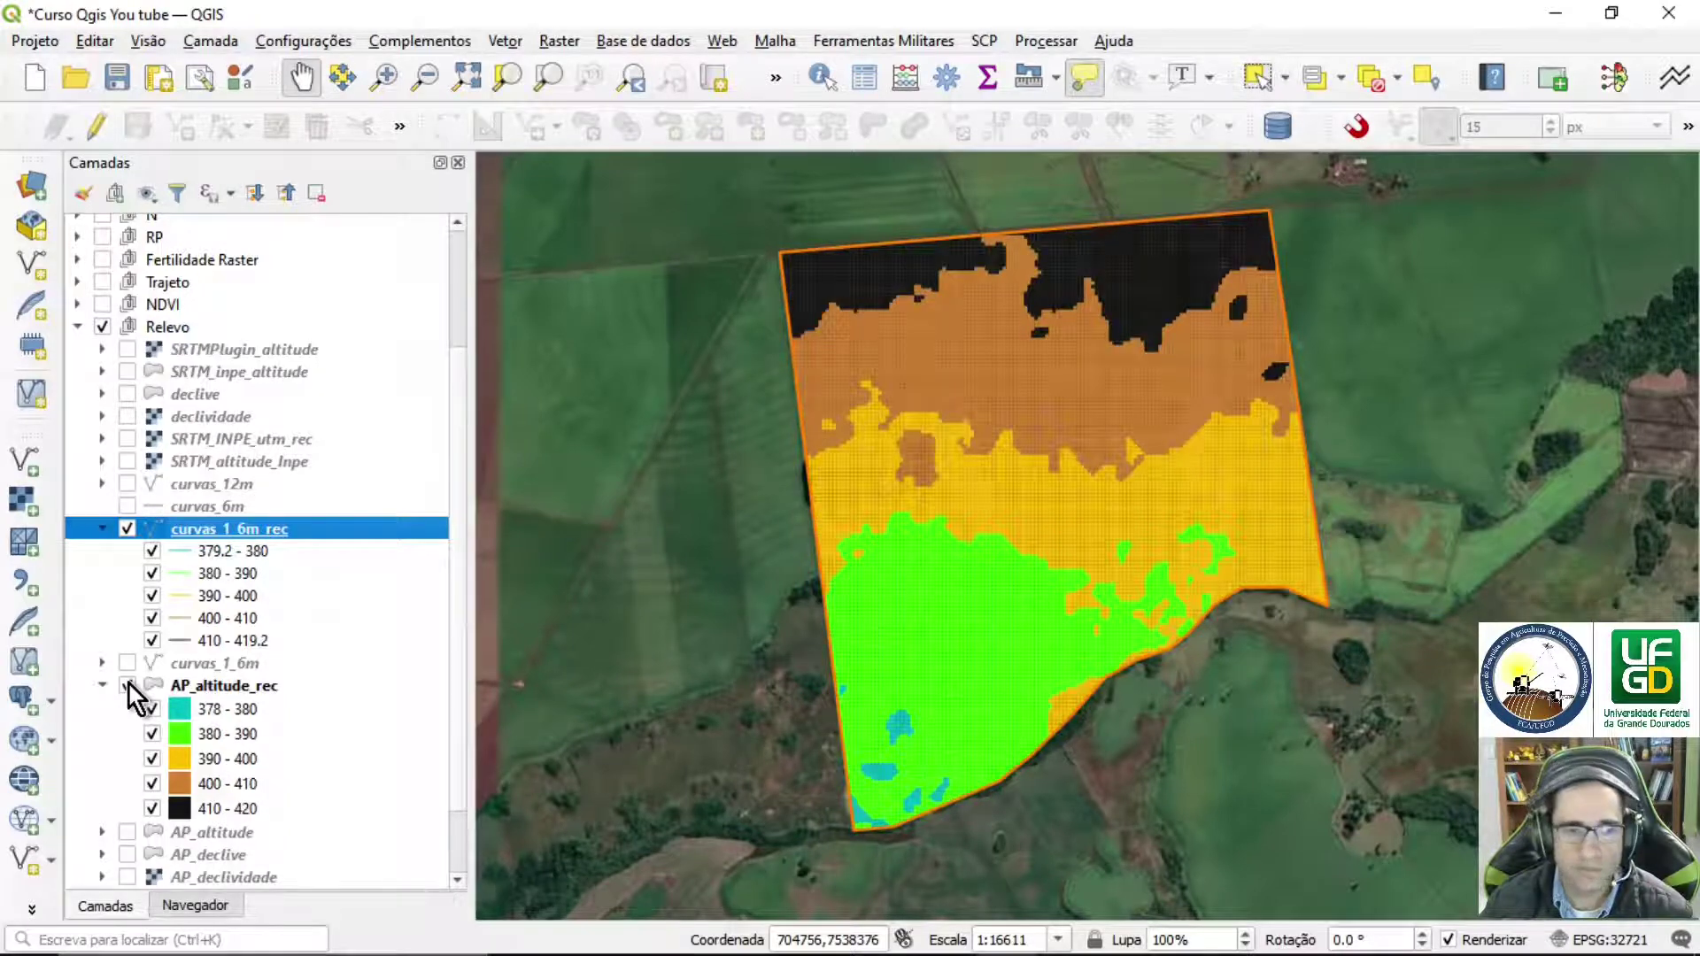
click(130, 684)
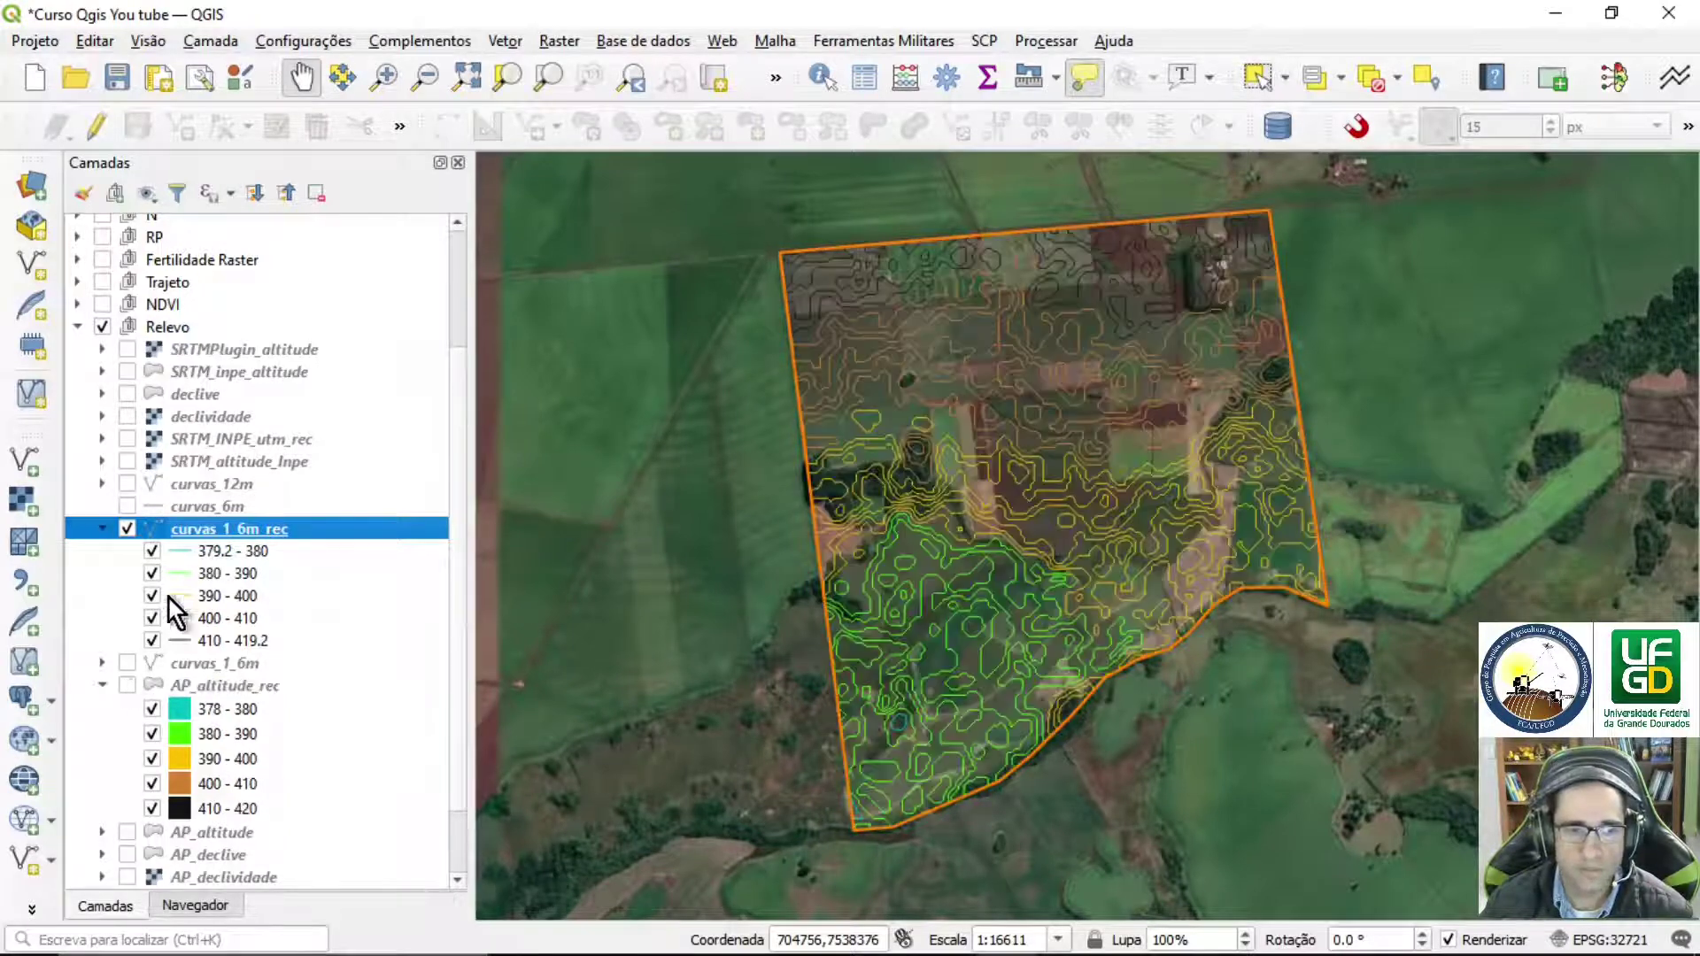
- Invert the elevation colour ramp of the curvas_1_6m_rec contours and apply the symbology
double_click(203, 531)
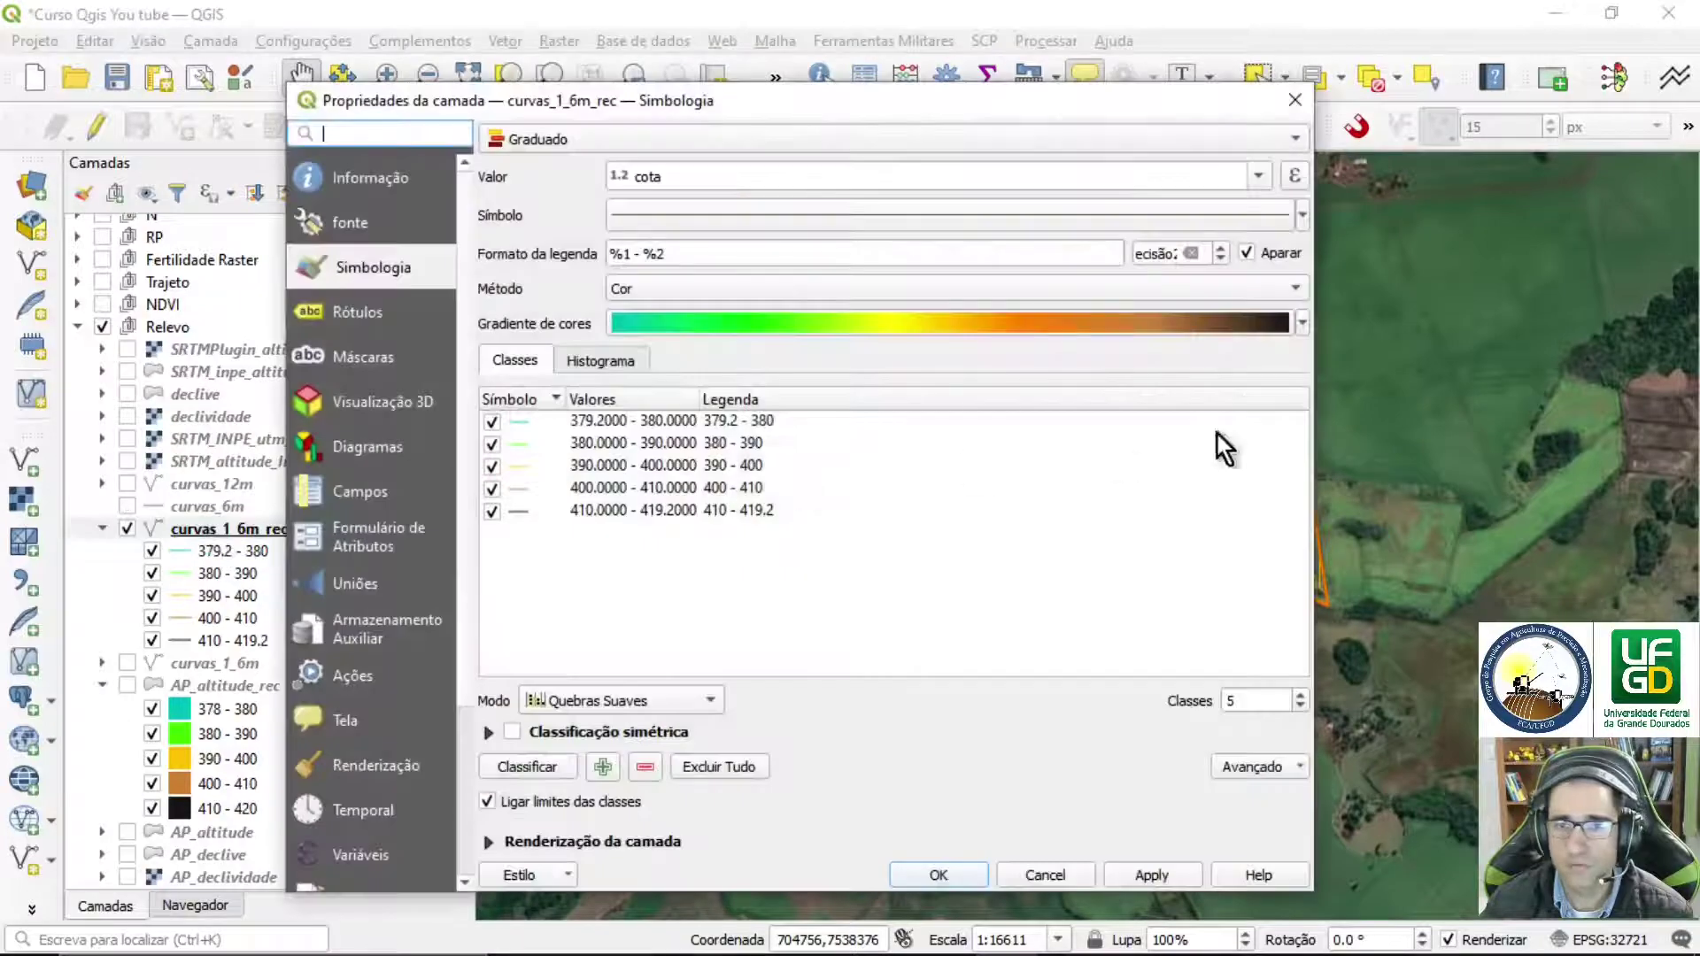
click(1303, 324)
click(810, 345)
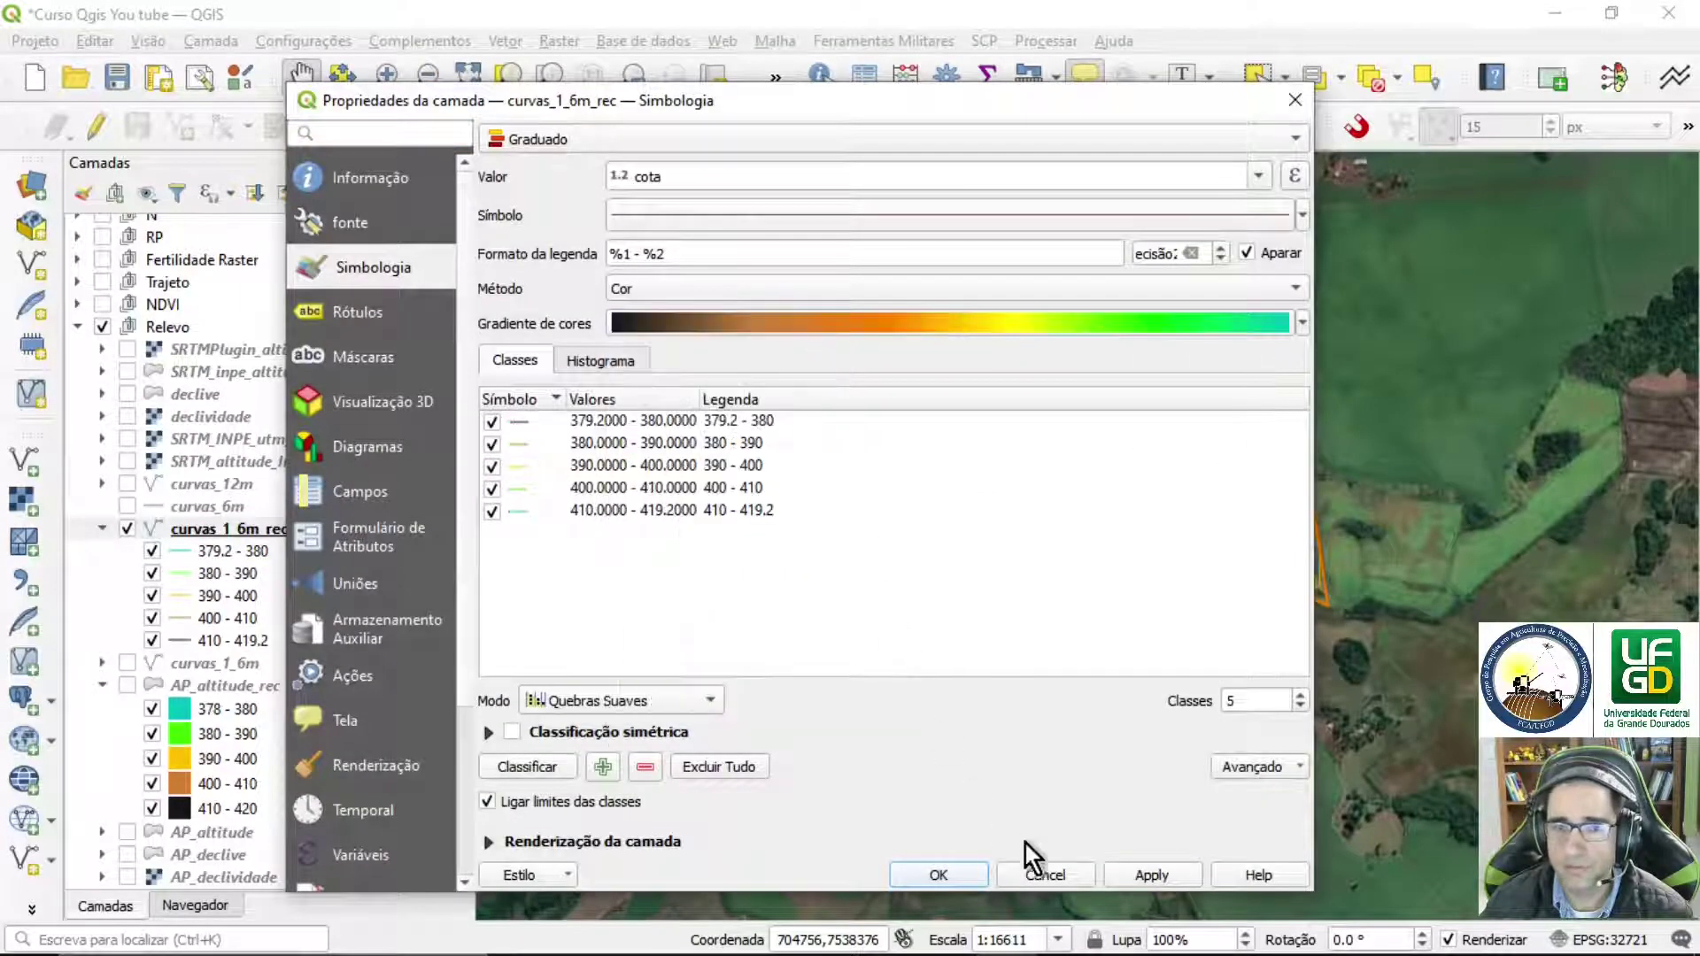
click(1166, 863)
click(948, 867)
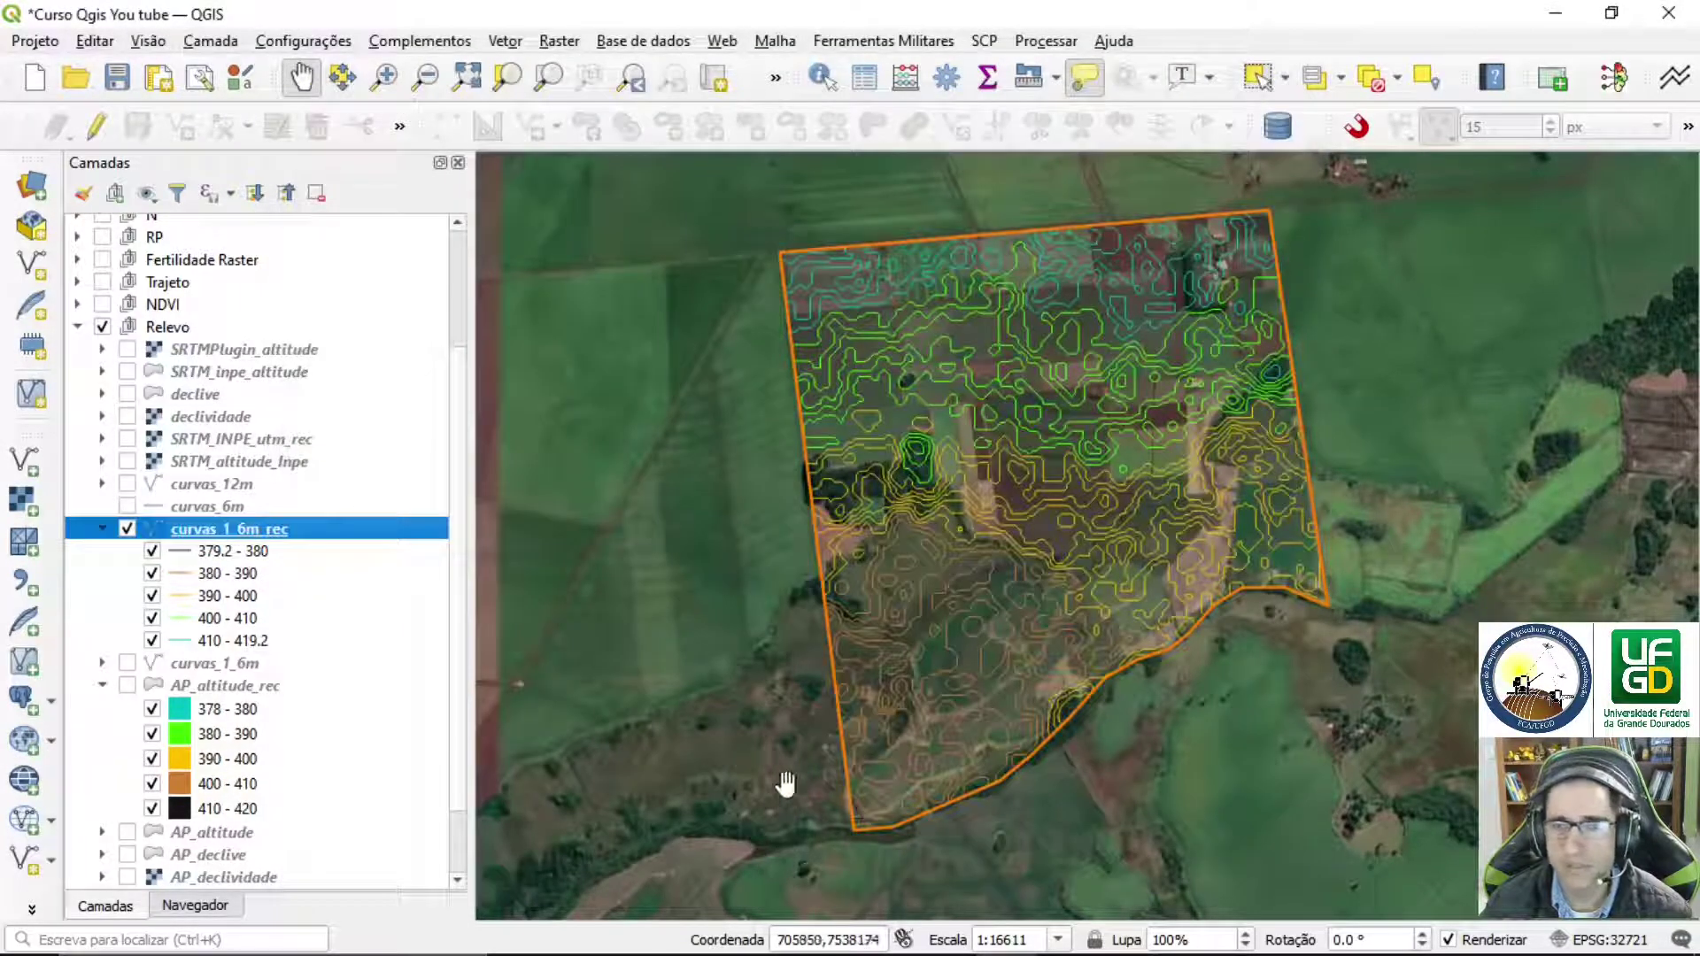
- Show the AP_altitude_rec polygons under the contours and zoom the map to the FAECA layer
click(127, 685)
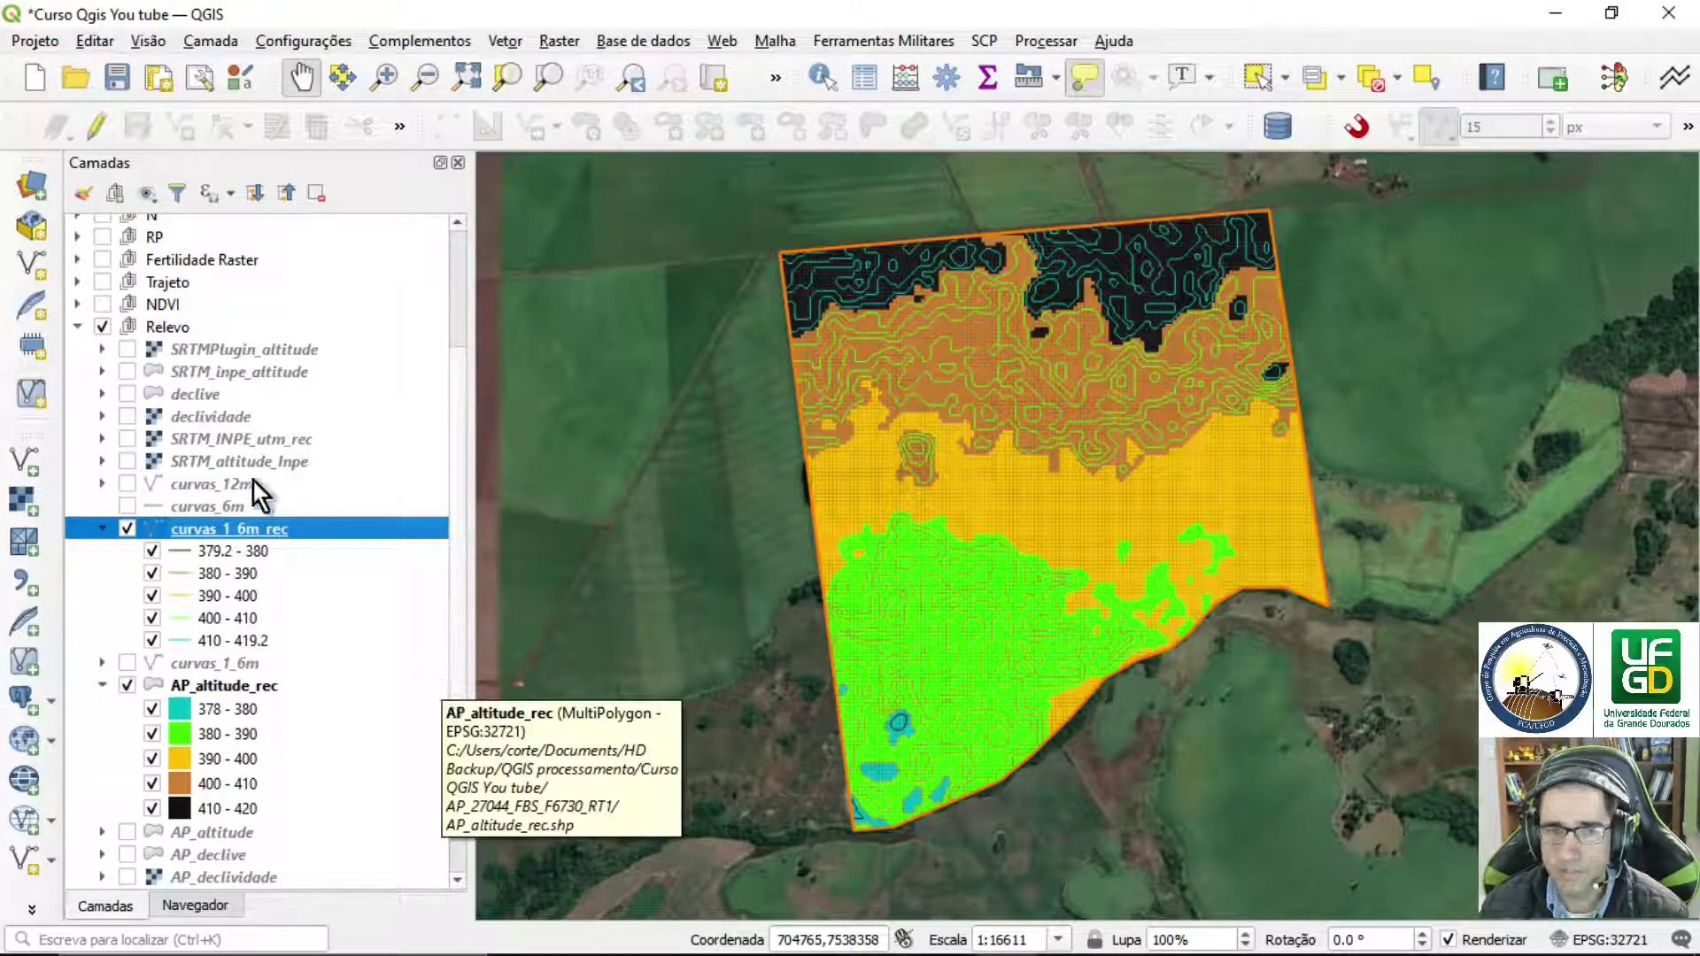
scroll(247, 234, up, 2)
scroll(210, 261, up, 1)
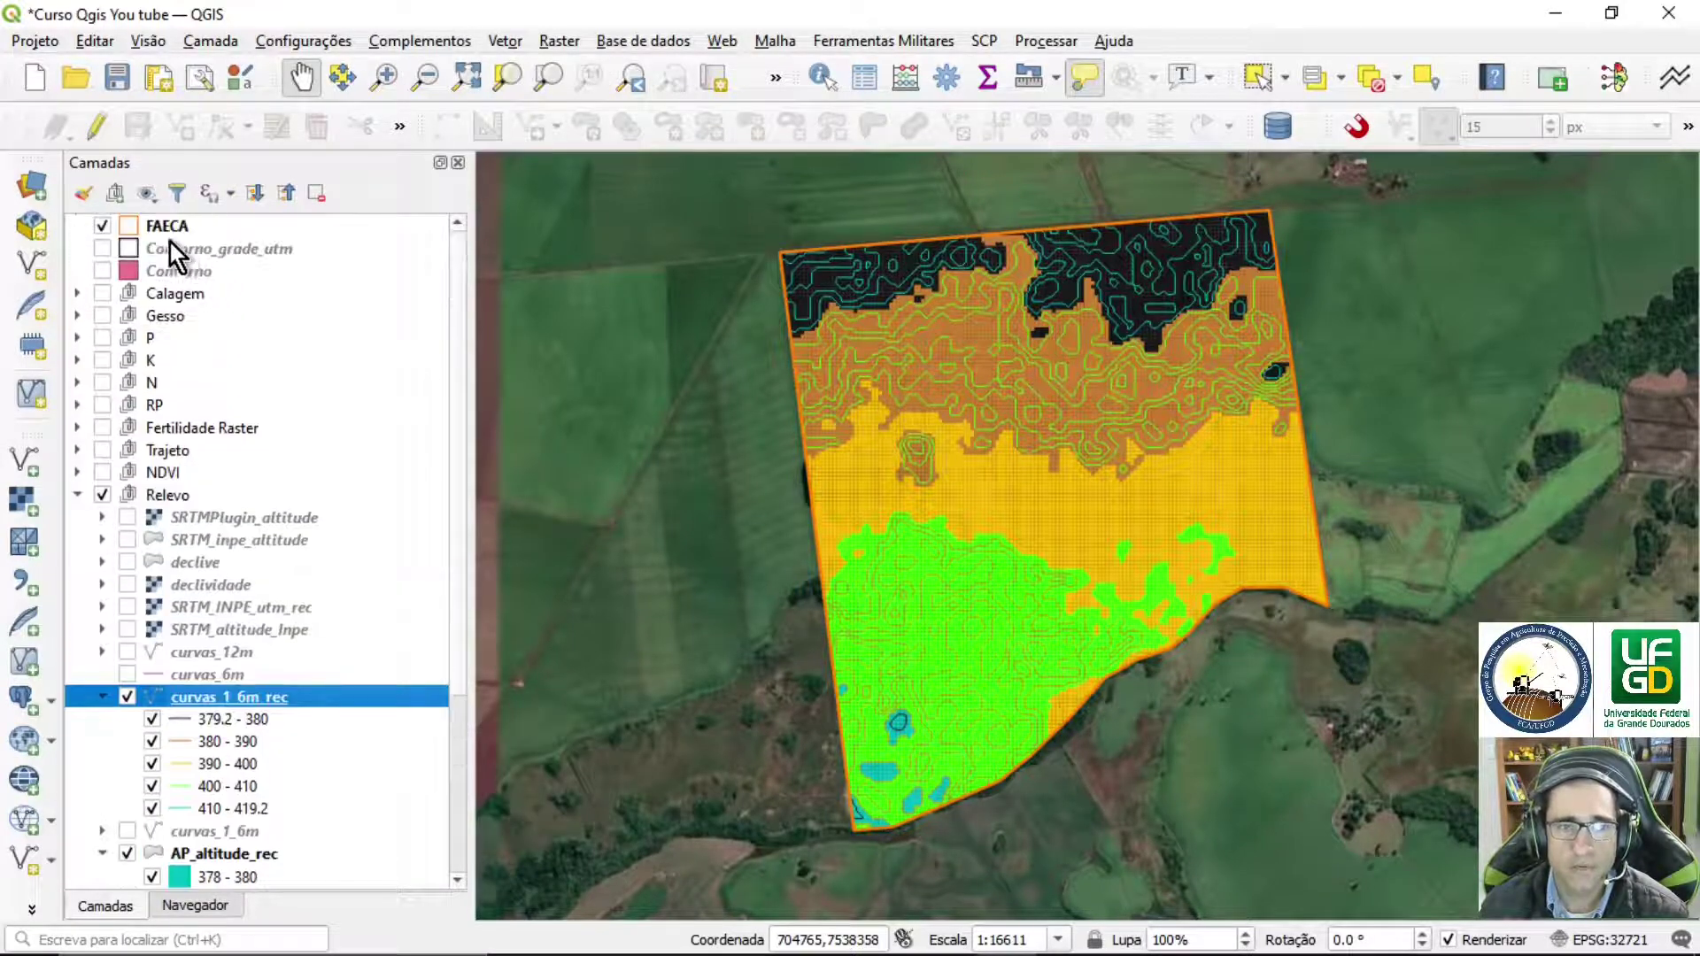
click(220, 229)
click(549, 77)
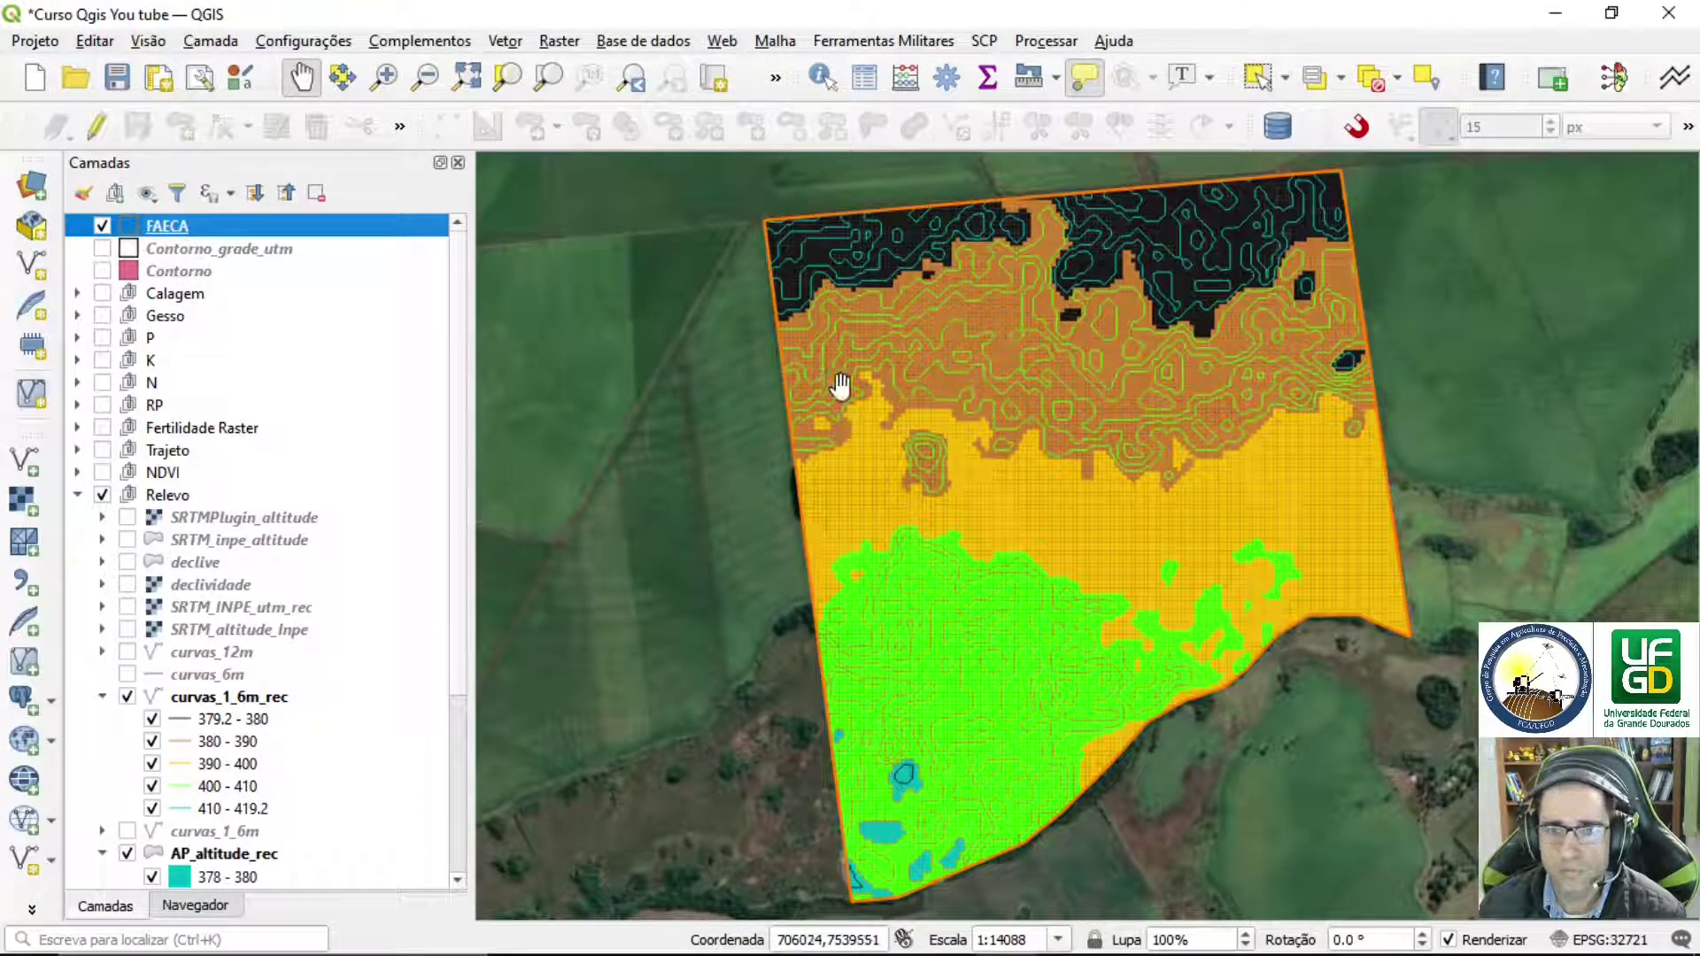
- Show the Contorno_grade_utm boundary and open the vector geoprocessing clip tool (Recortar)
click(102, 249)
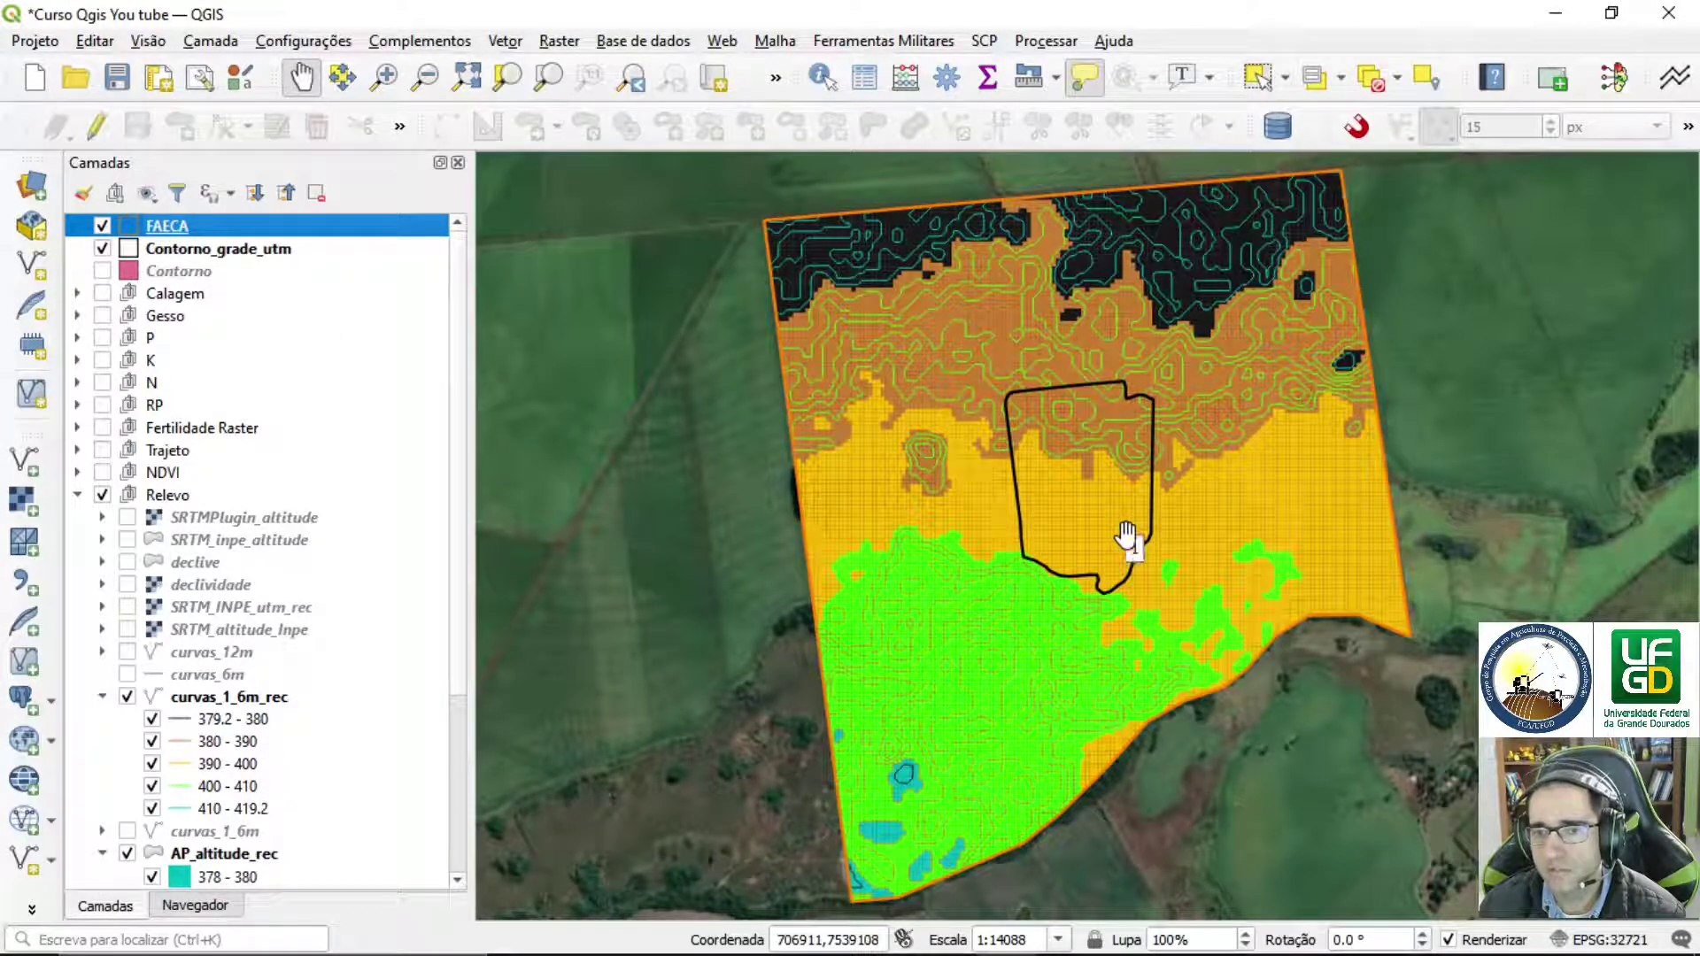
click(501, 43)
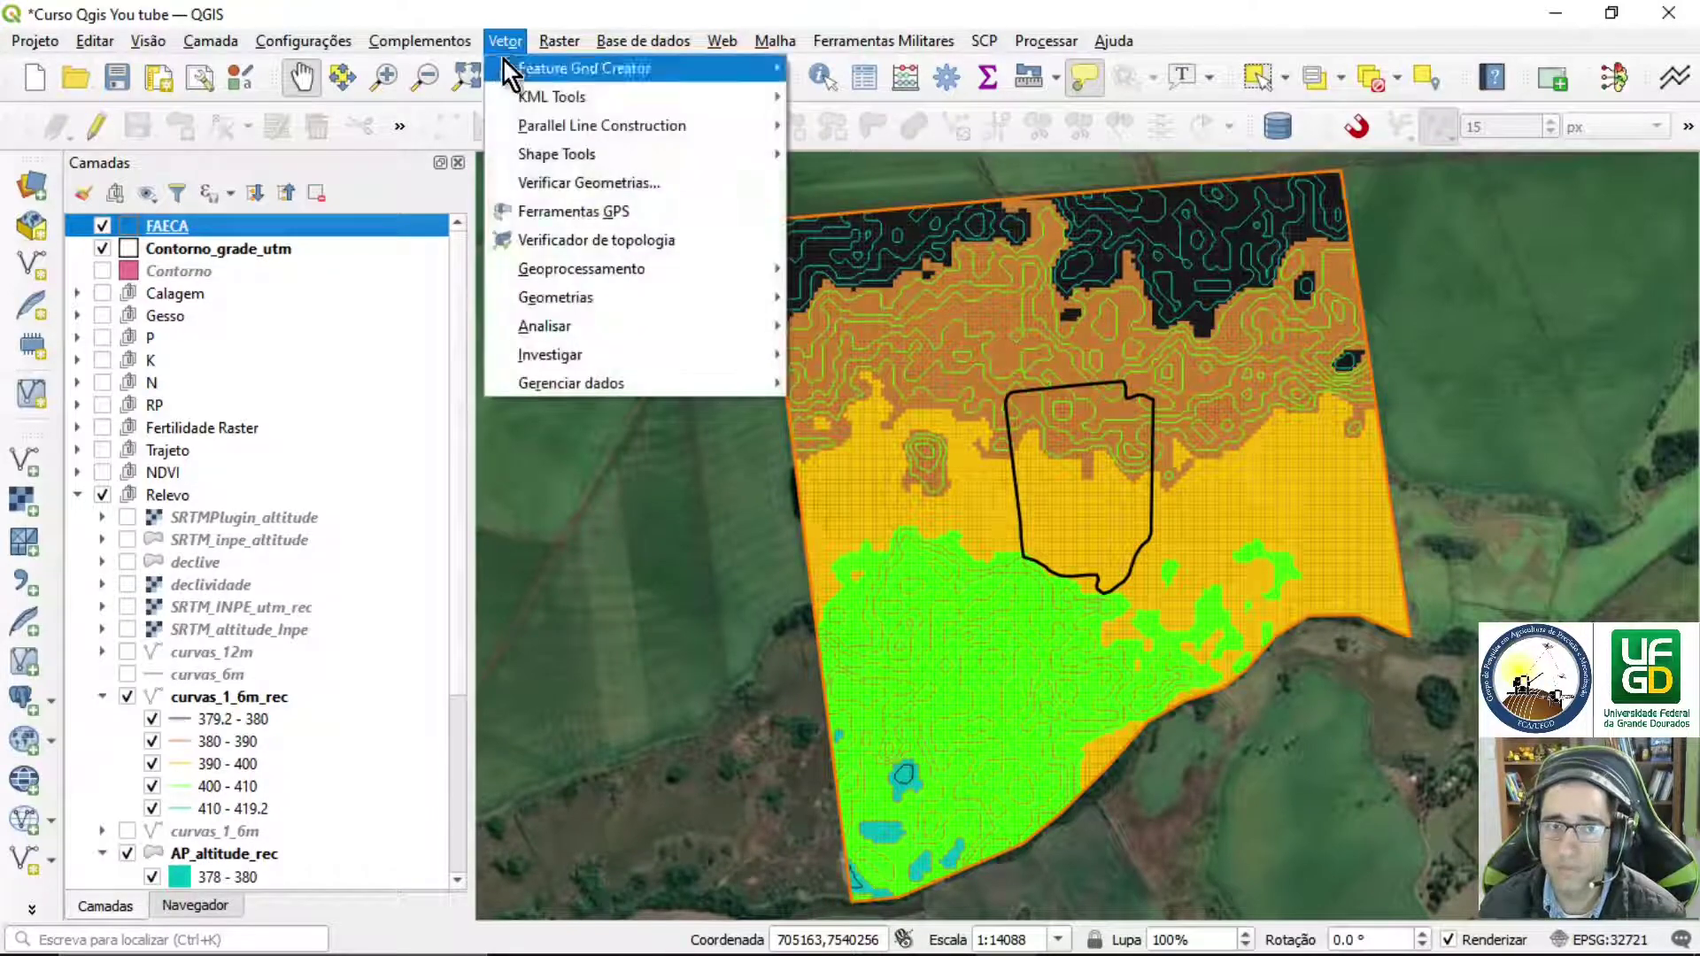
mouse_move(657, 269)
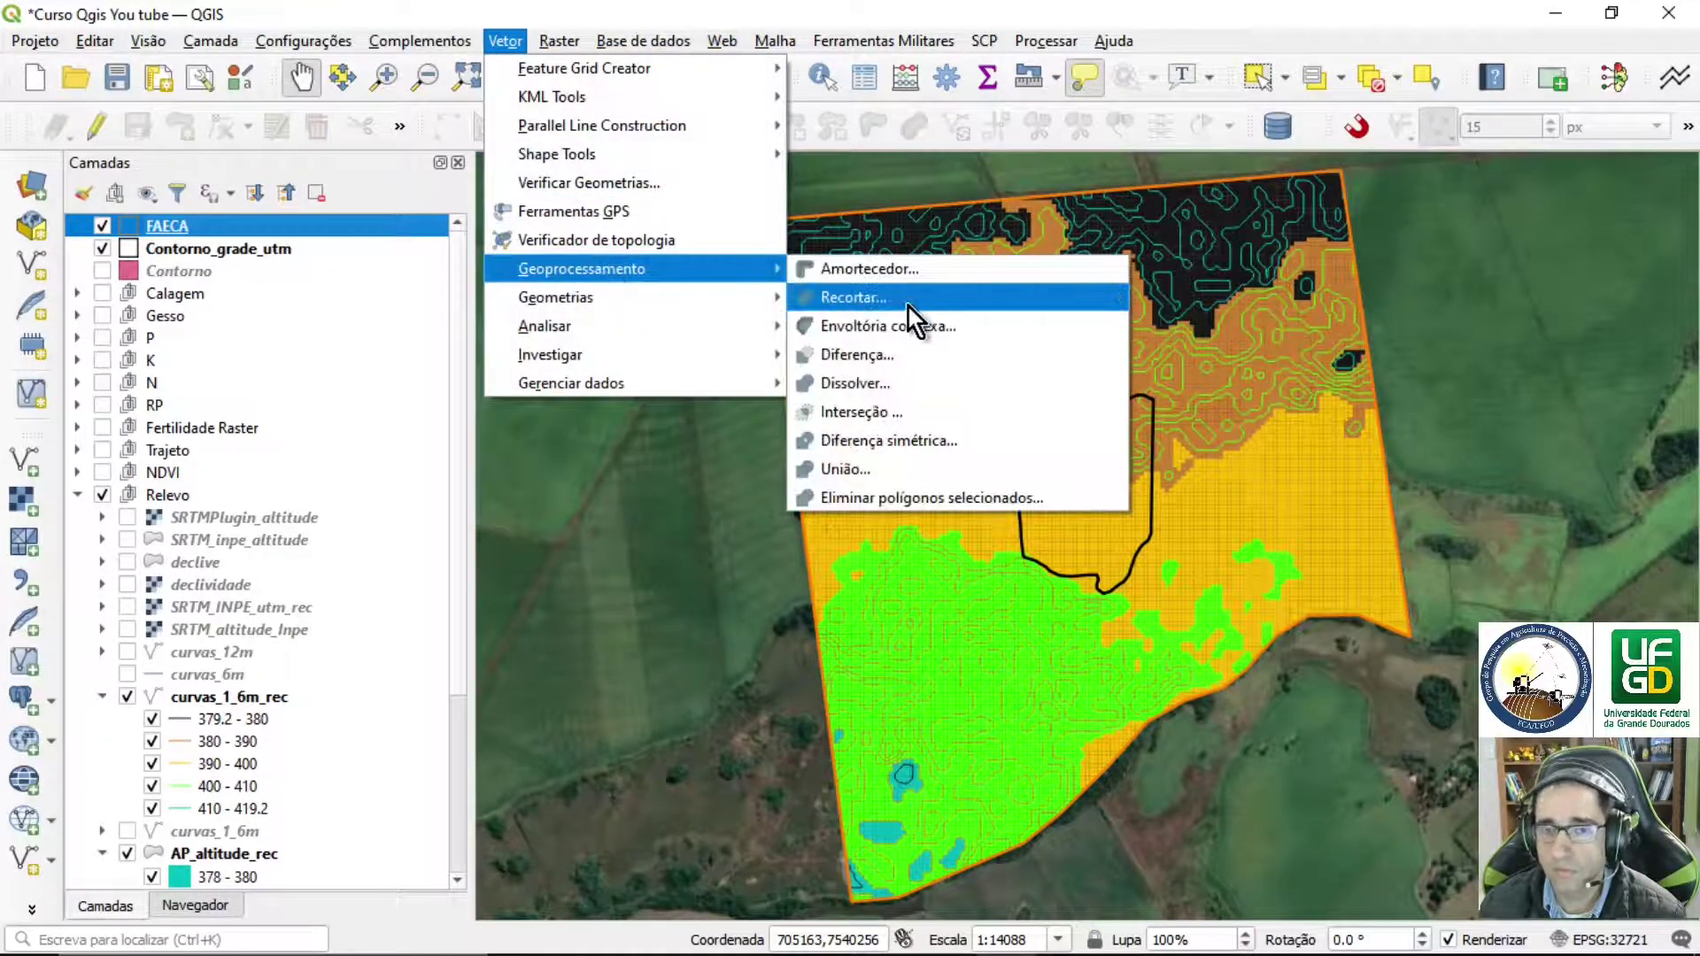